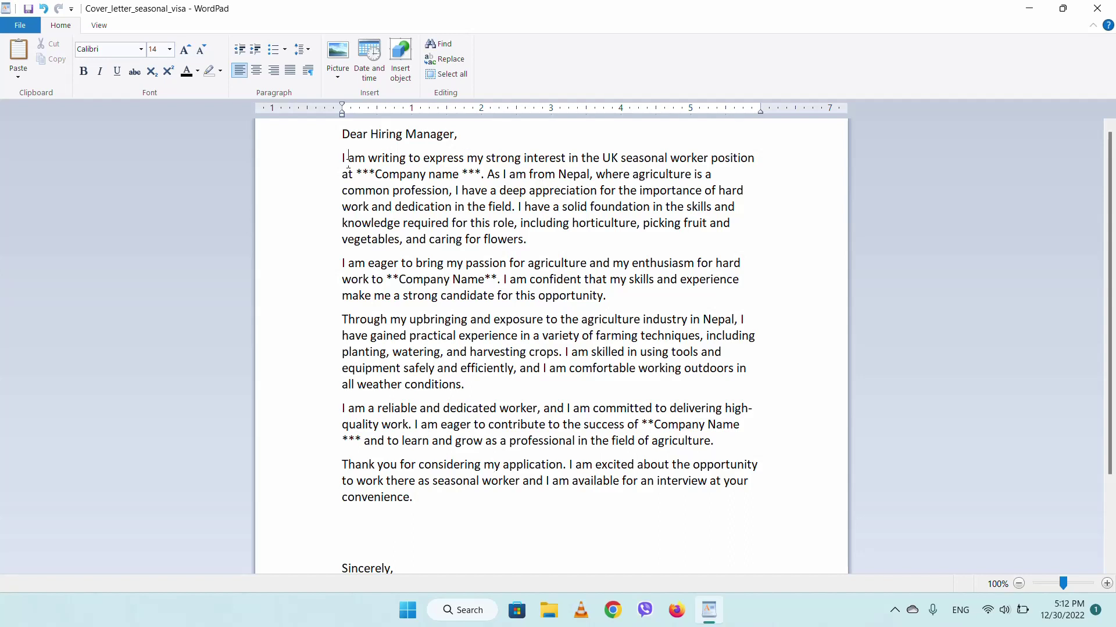
- Review the WordPad letter's five body paragraphs and its Company name placeholder
left_click_drag(345, 158, 452, 190)
left_click(455, 140)
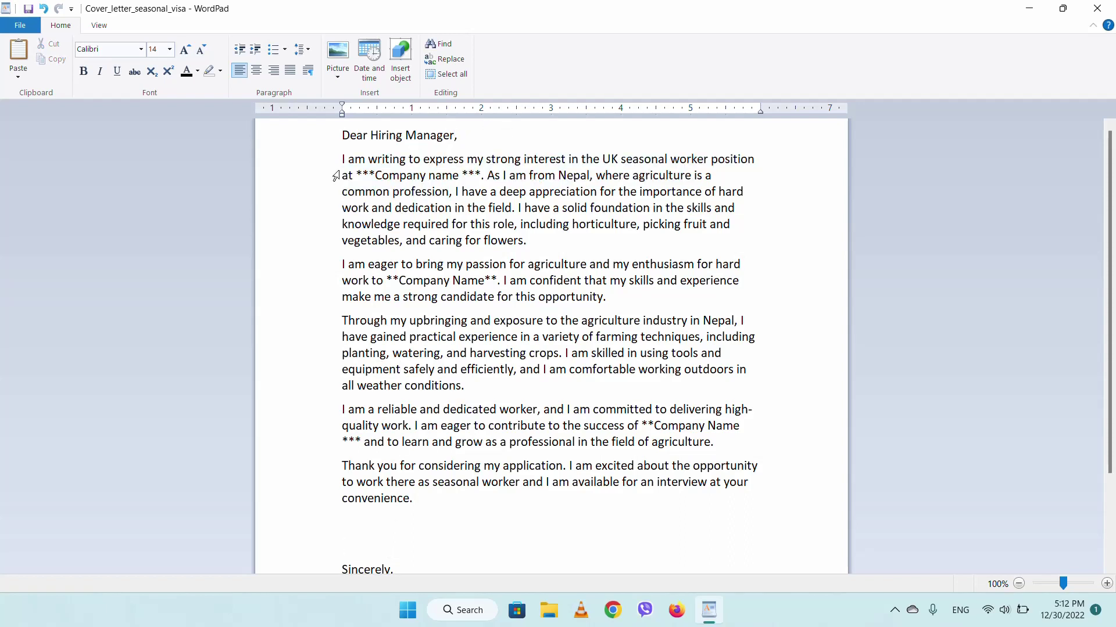
left_click_drag(342, 159, 531, 365)
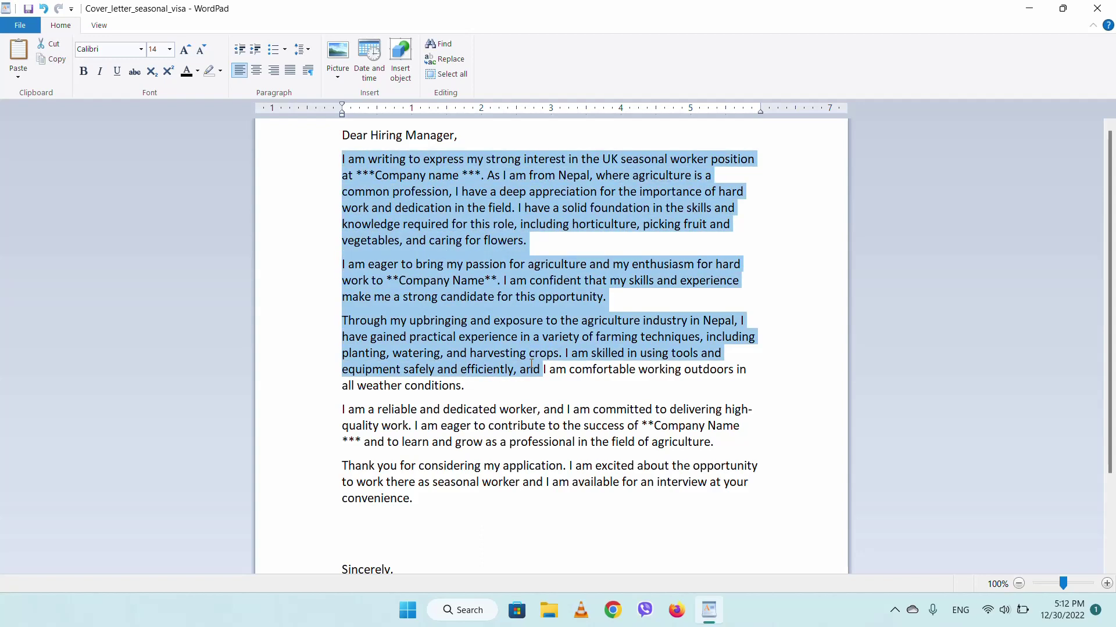
left_click(525, 347)
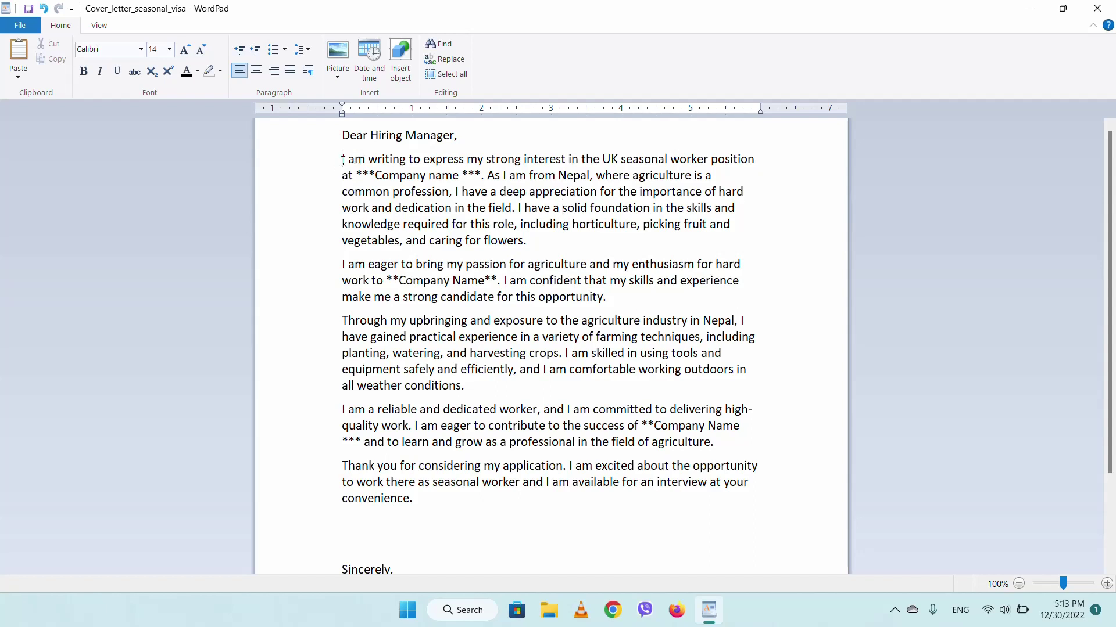
left_click_drag(343, 158, 488, 514)
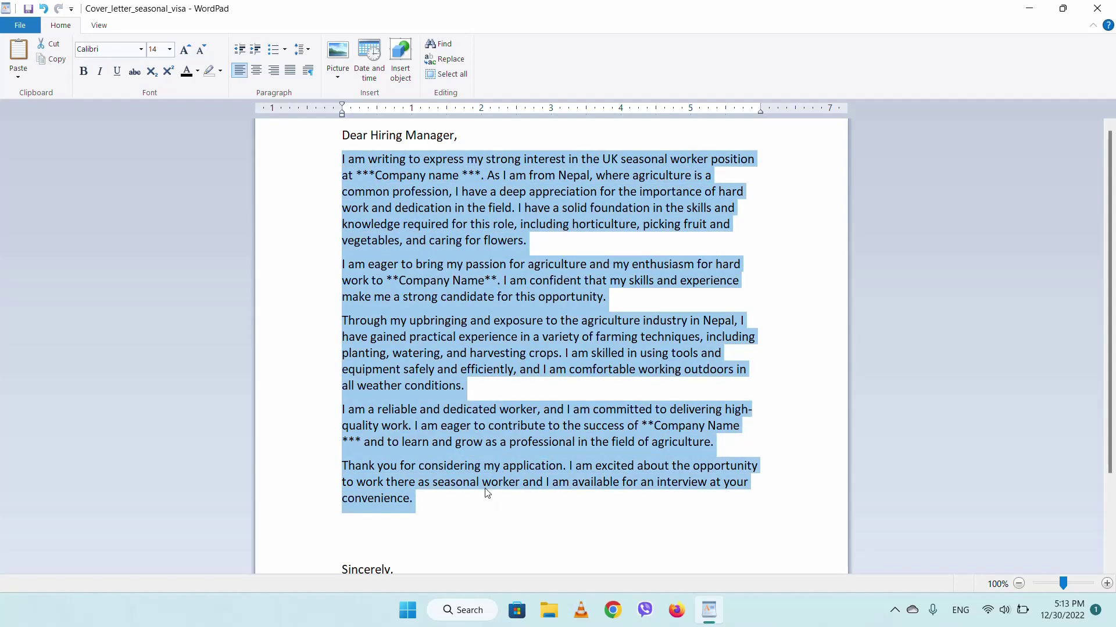
left_click(474, 419)
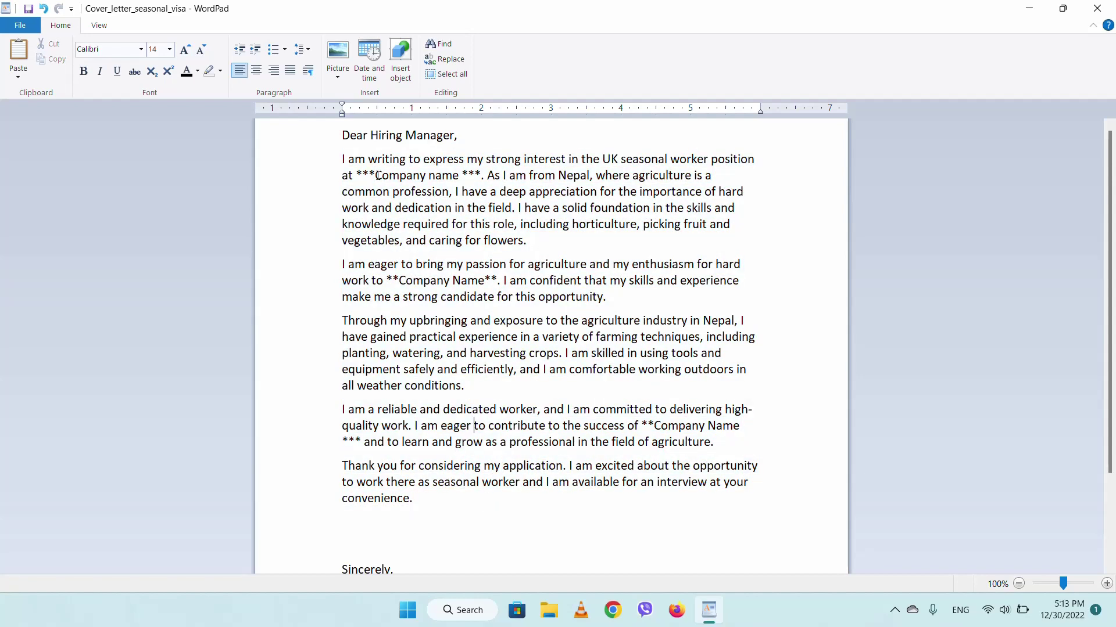
left_click_drag(376, 176, 457, 179)
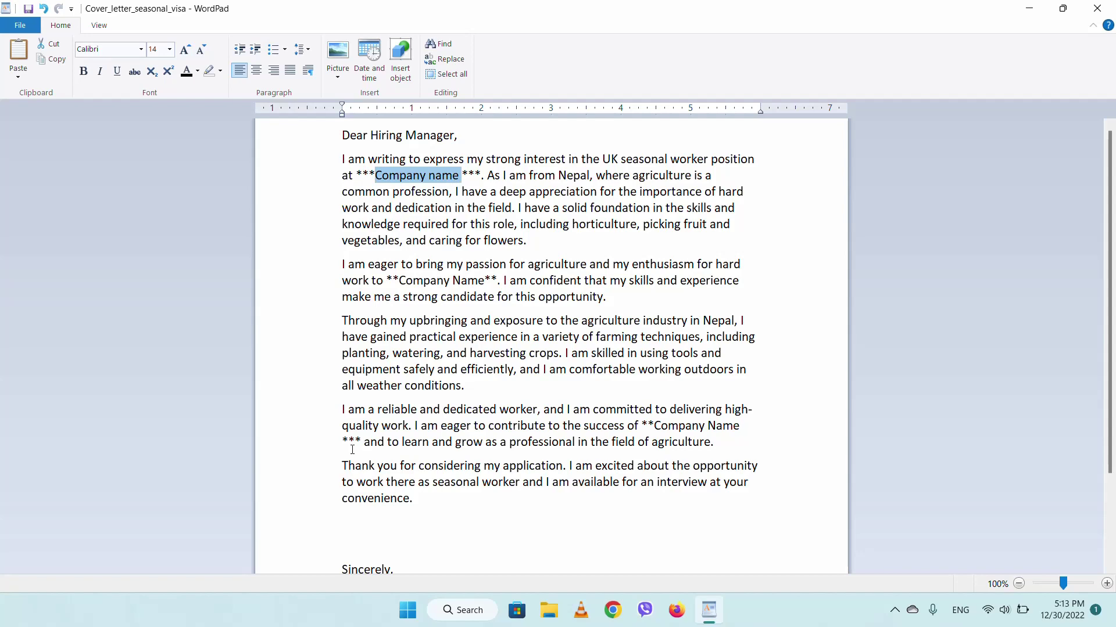
left_click(671, 441)
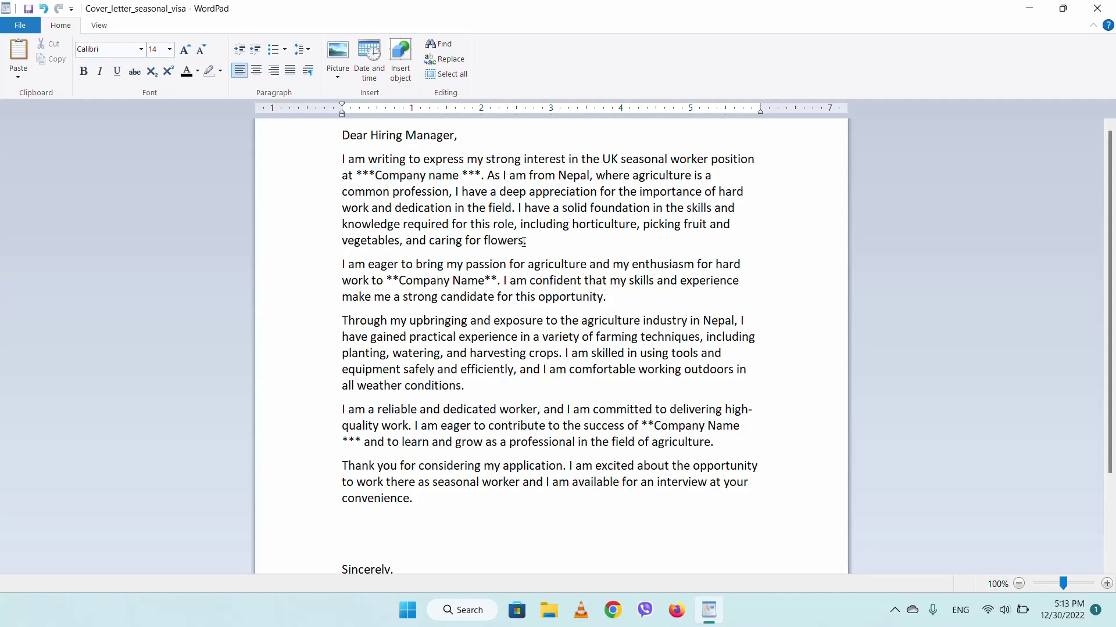
scroll(523, 243, "up", 4)
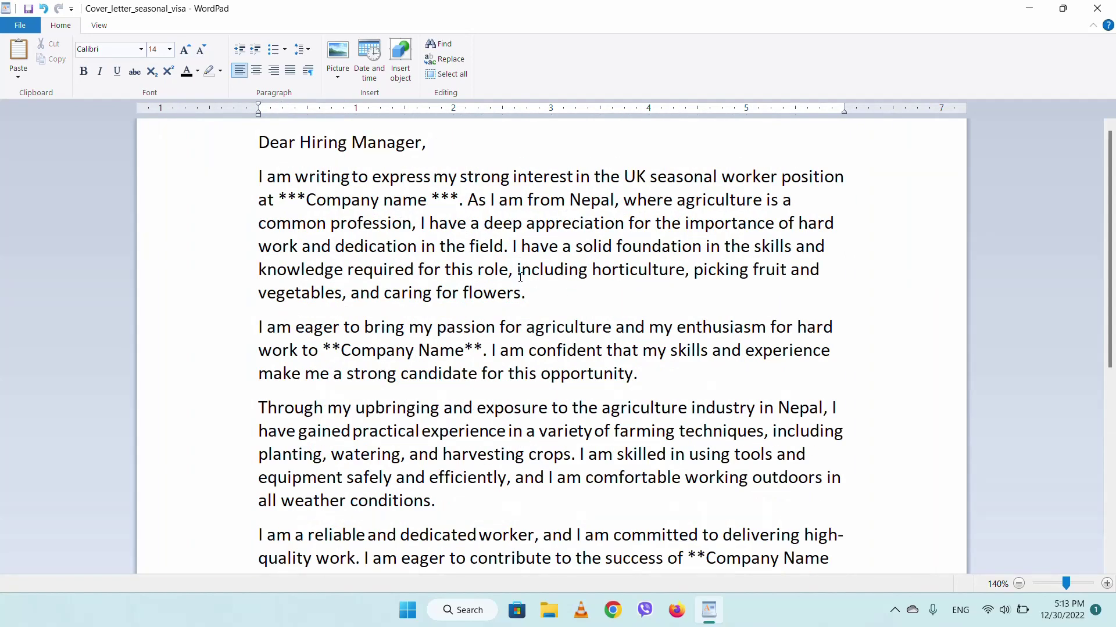
scroll(520, 276, "down", 3)
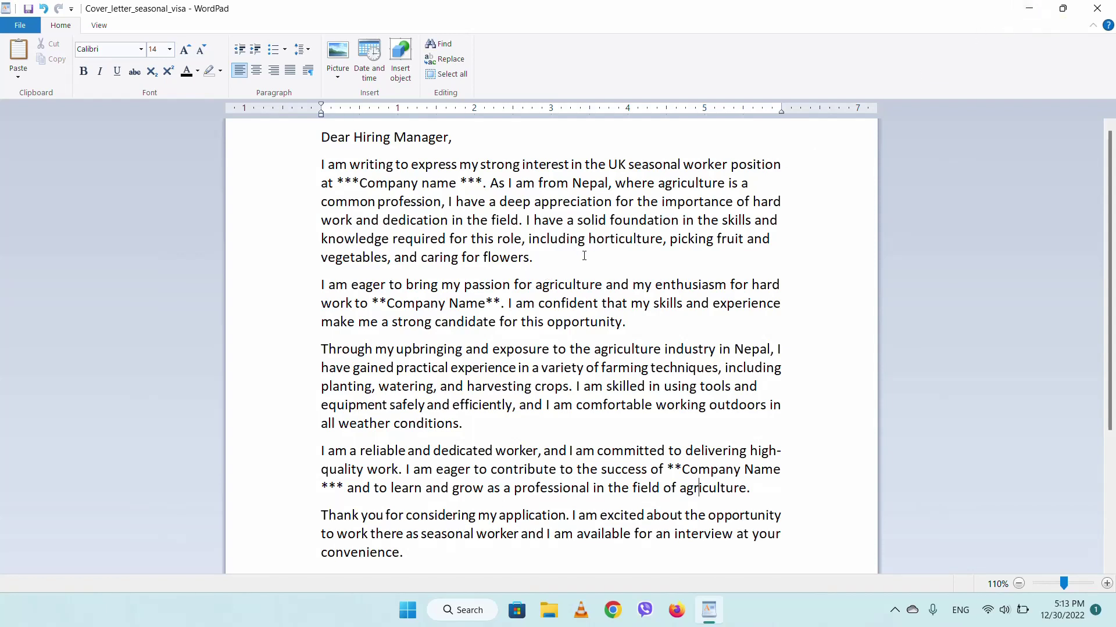
scroll(583, 256, "down", 1)
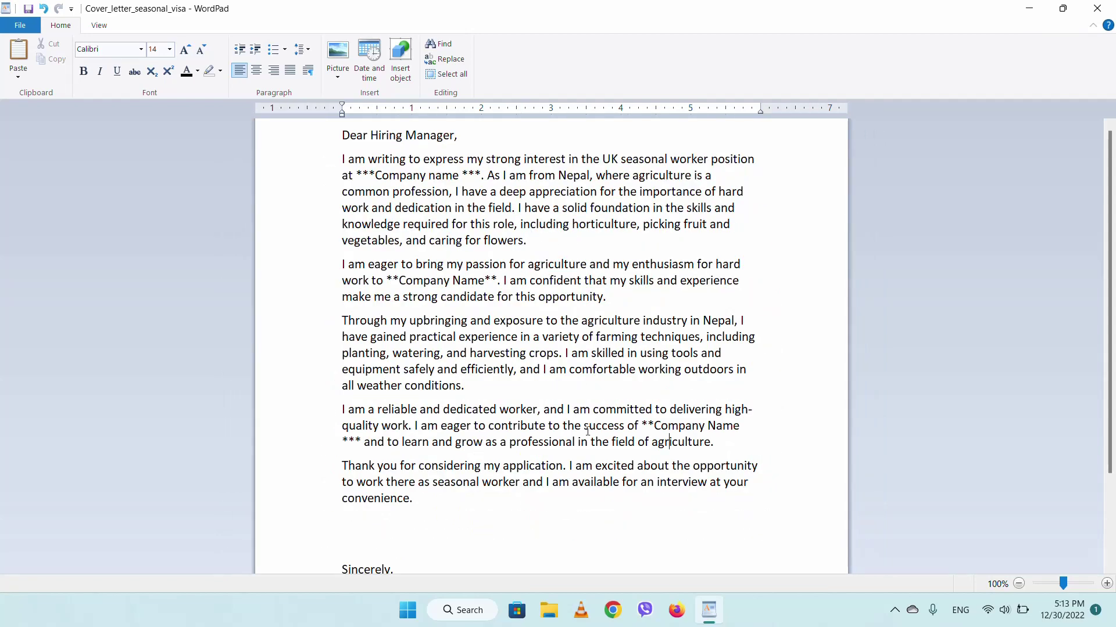
- Switch Chrome to the other profile and open a new chat at chat.openai.com
left_click(613, 611)
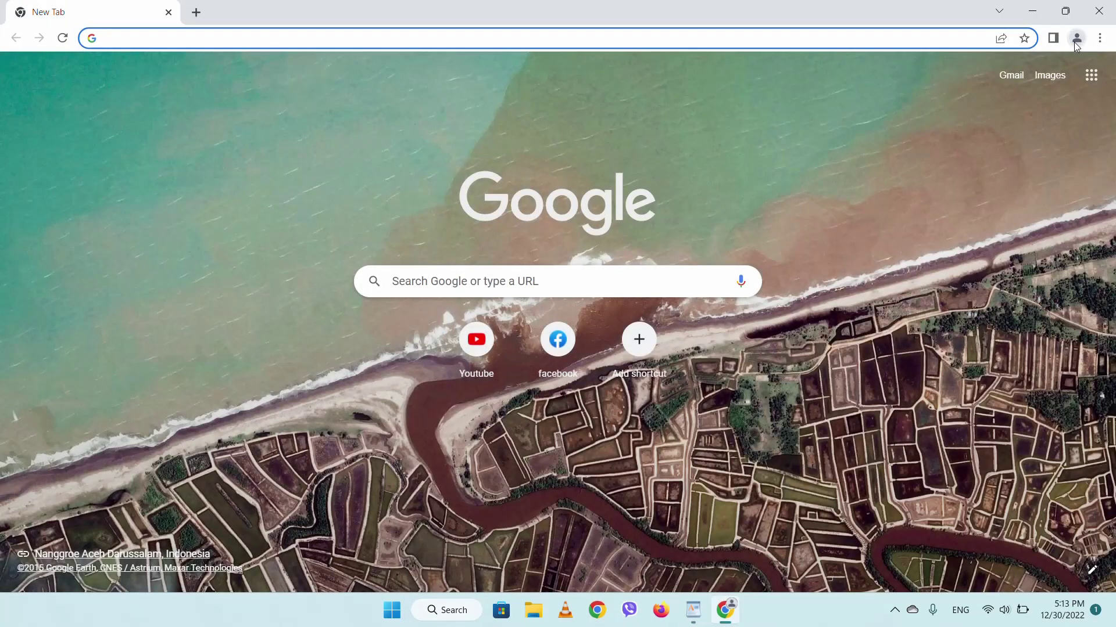
left_click(1076, 38)
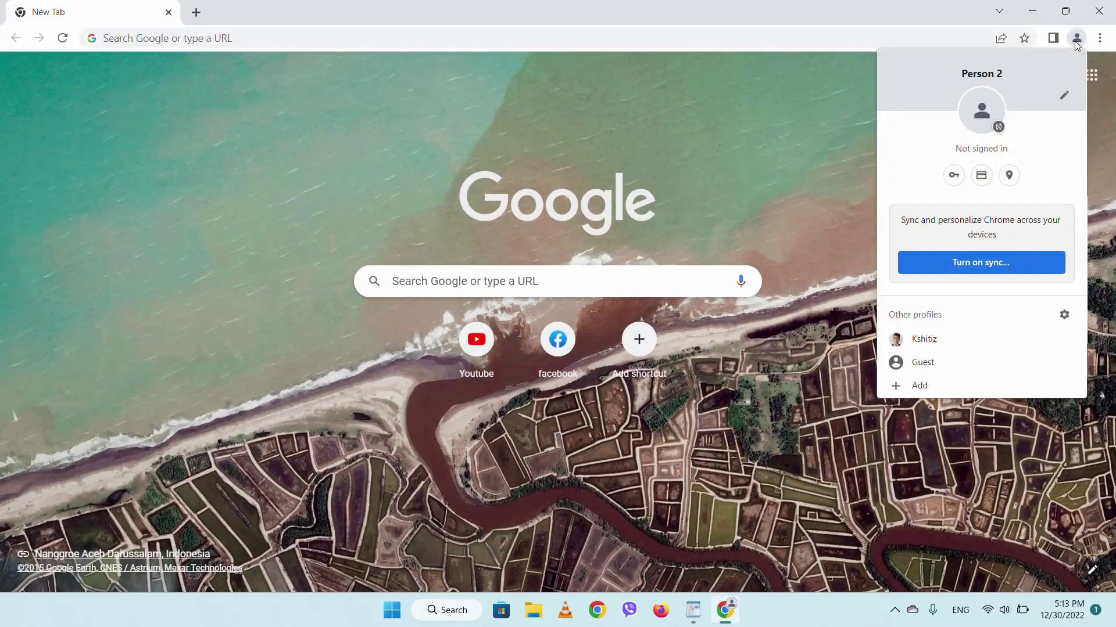
left_click(940, 339)
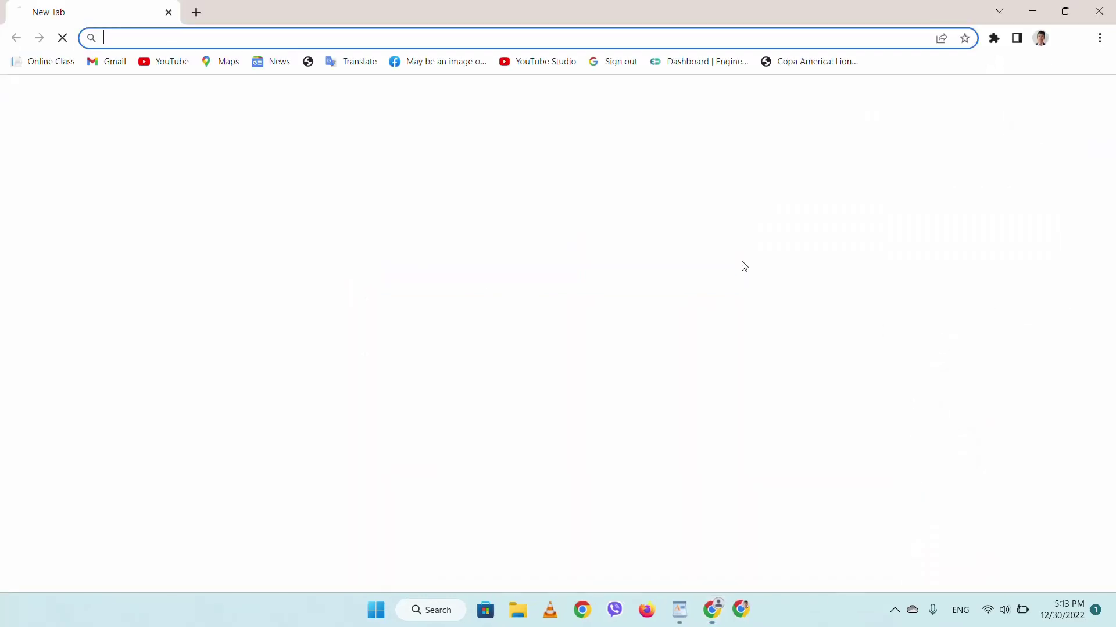
type("chat.openai.com")
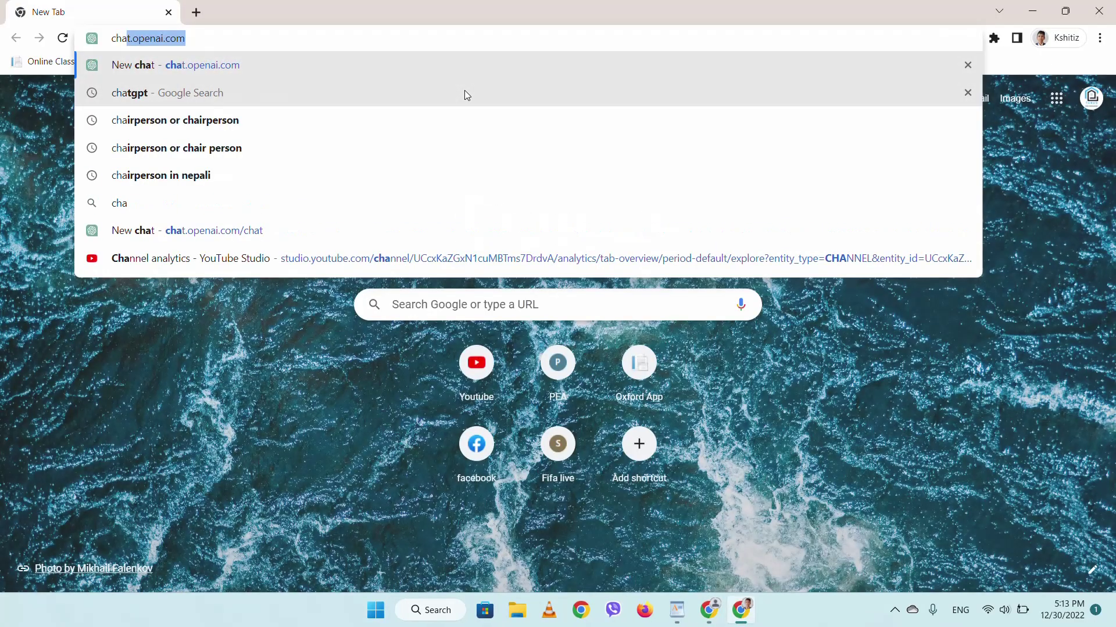
key("Return")
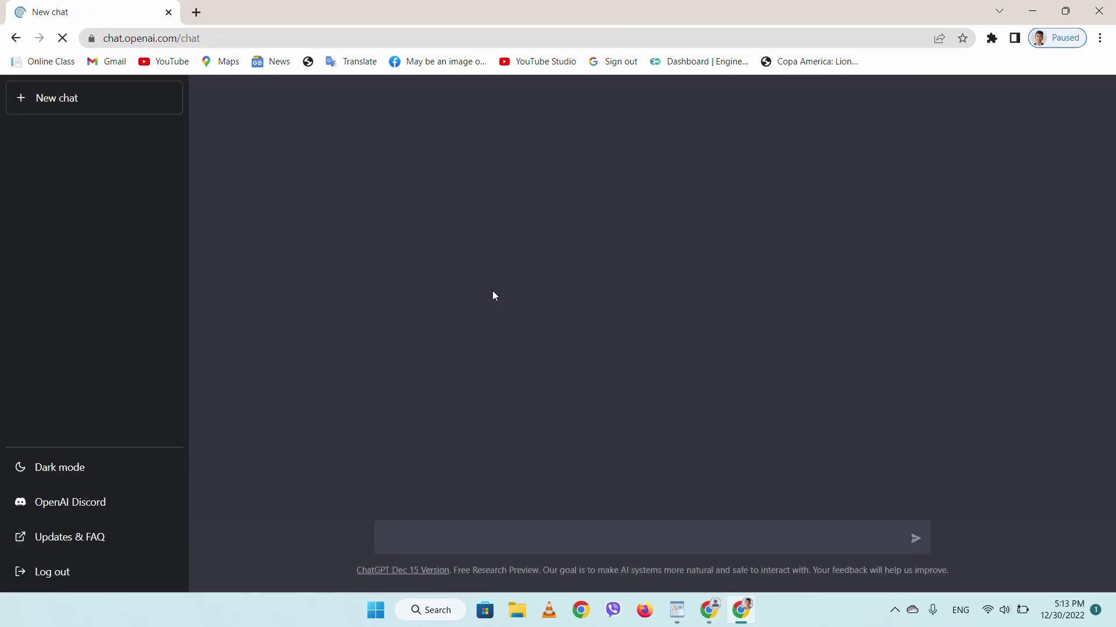
left_click(476, 536)
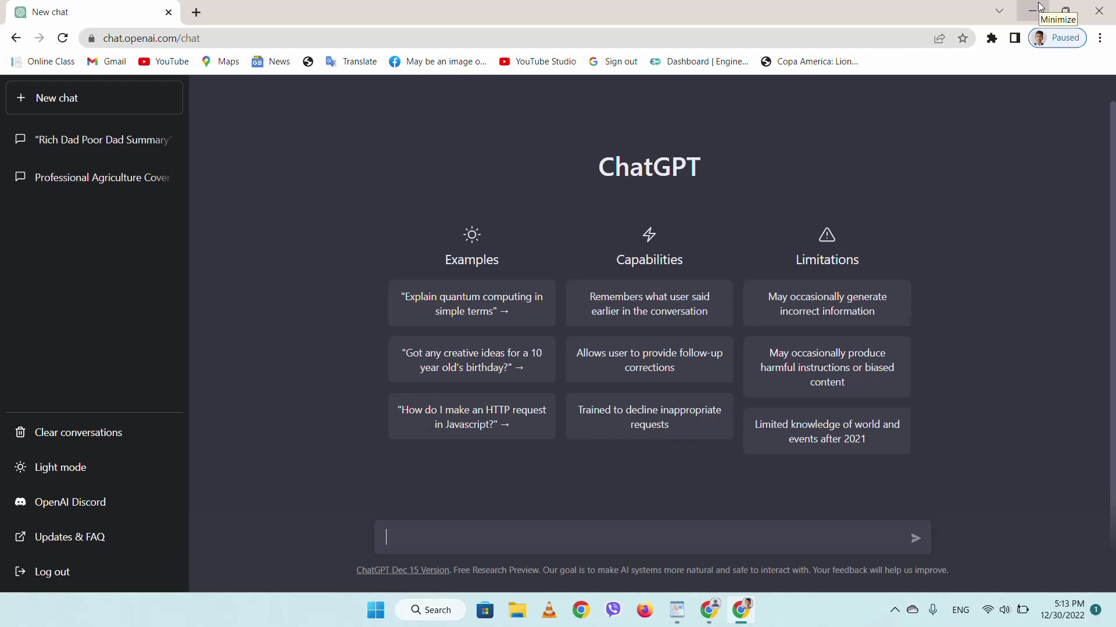
- Copy the prompt paragraph under the WordPad signature, then minimize WordPad
left_click(677, 610)
scroll(483, 472, "down", 3)
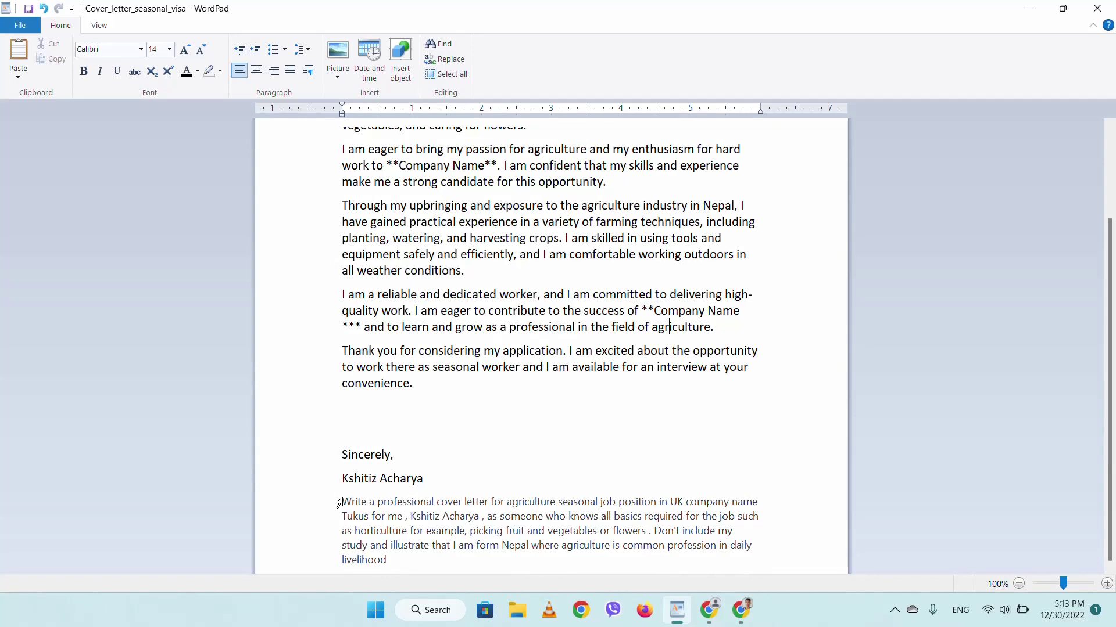
left_click_drag(344, 501, 448, 567)
key("ctrl+c")
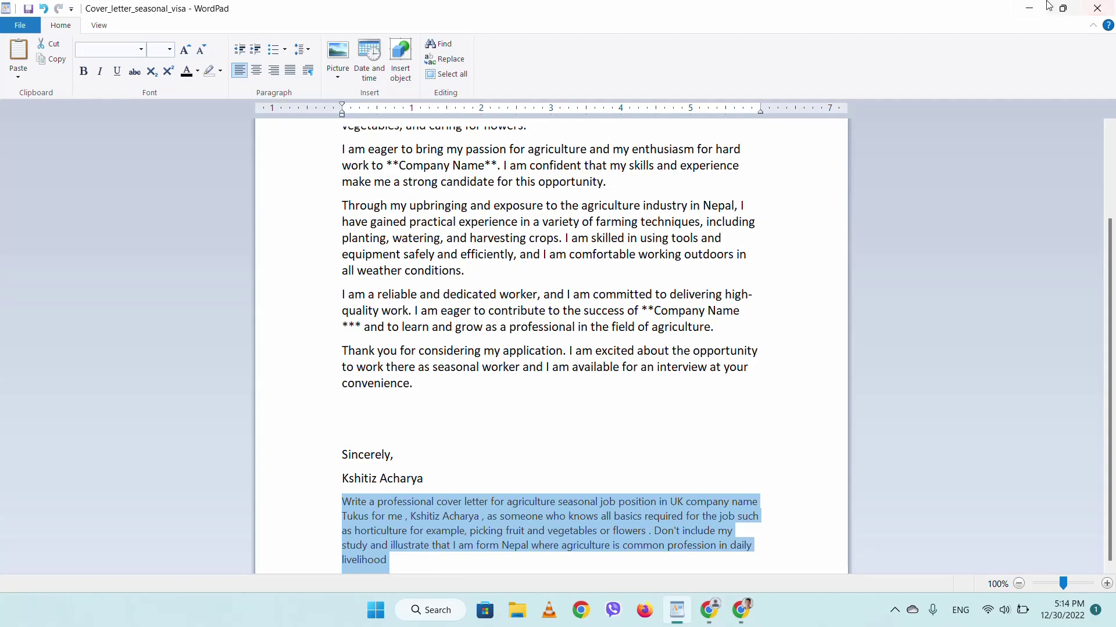
left_click(1028, 9)
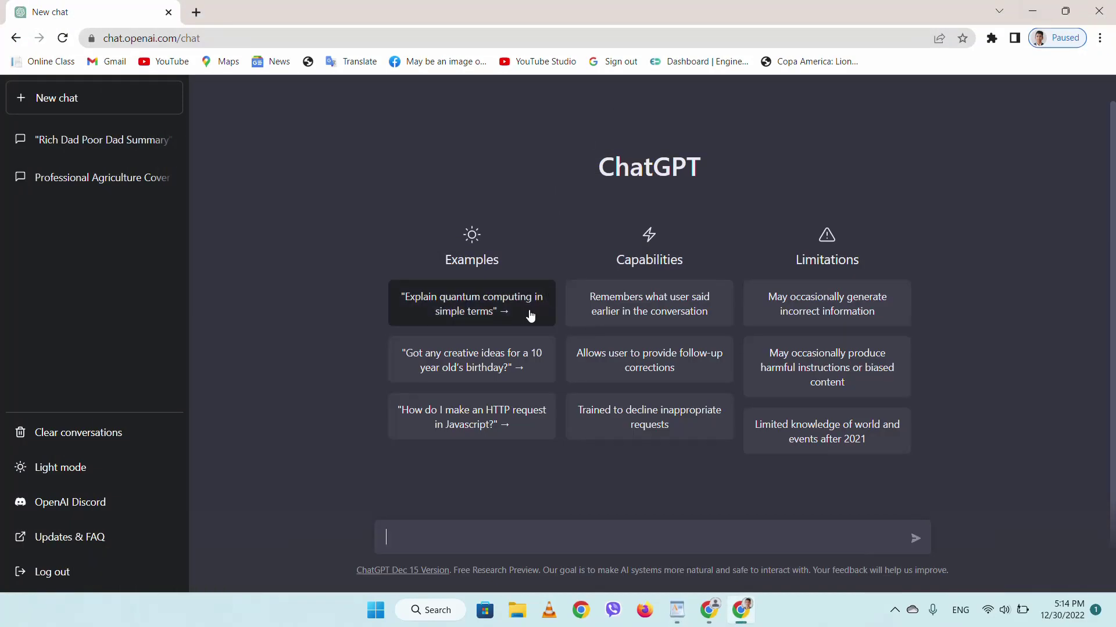
- Paste the copied prompt into ChatGPT and replace the applicant's name with the sender's name
key("ctrl+v")
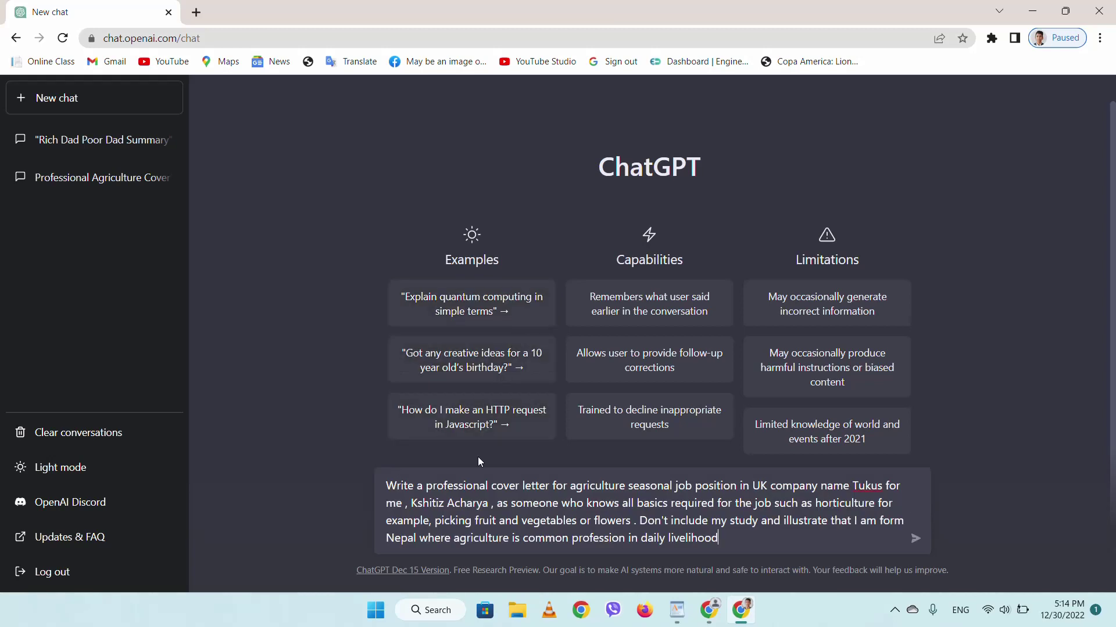
left_click(489, 504)
key("BackSpace")
key("BackSpace")
key("BackSpace")
key("BackSpace")
key("BackSpace")
key("BackSpace")
key("BackSpace")
key("BackSpace")
key("BackSpace")
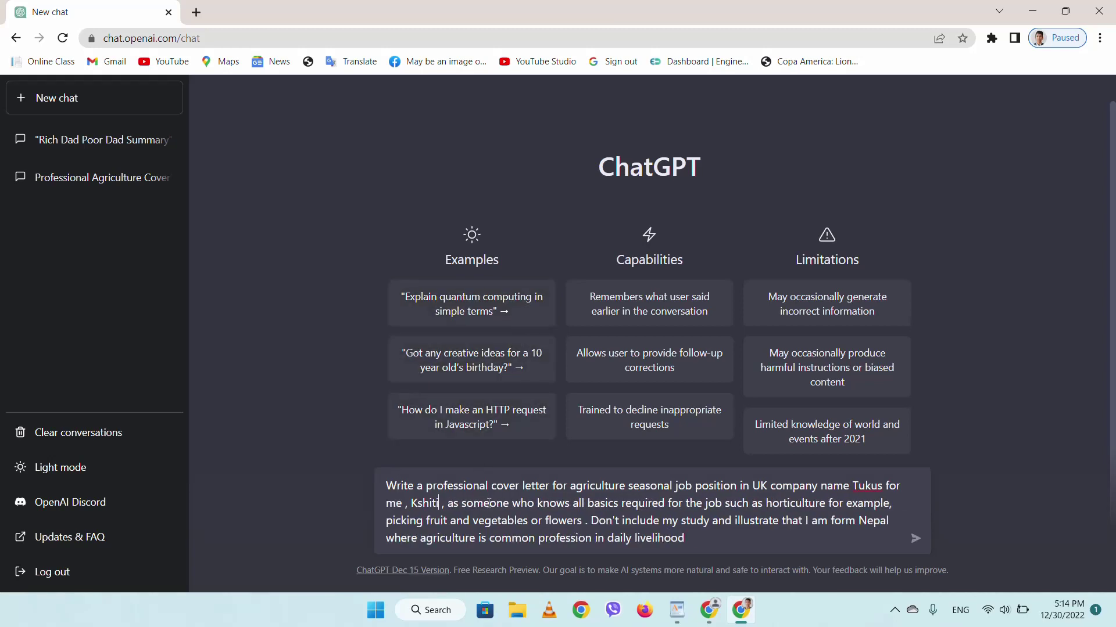
key("BackSpace")
key("BackSpace")
key("BackSpace")
key("BackSpace")
key("BackSpace")
key("BackSpace")
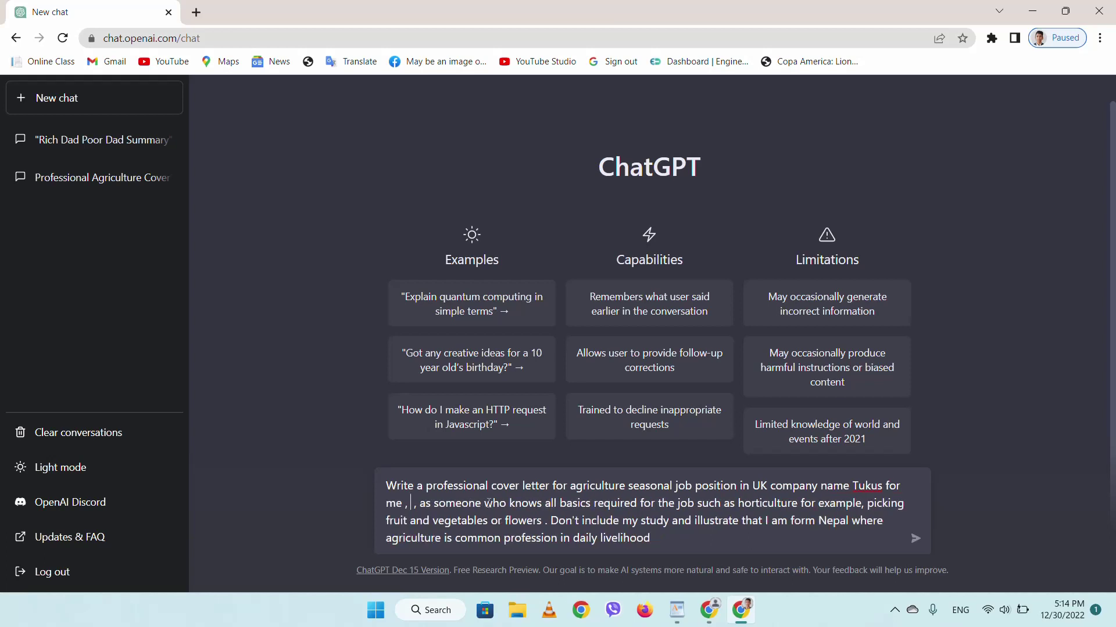
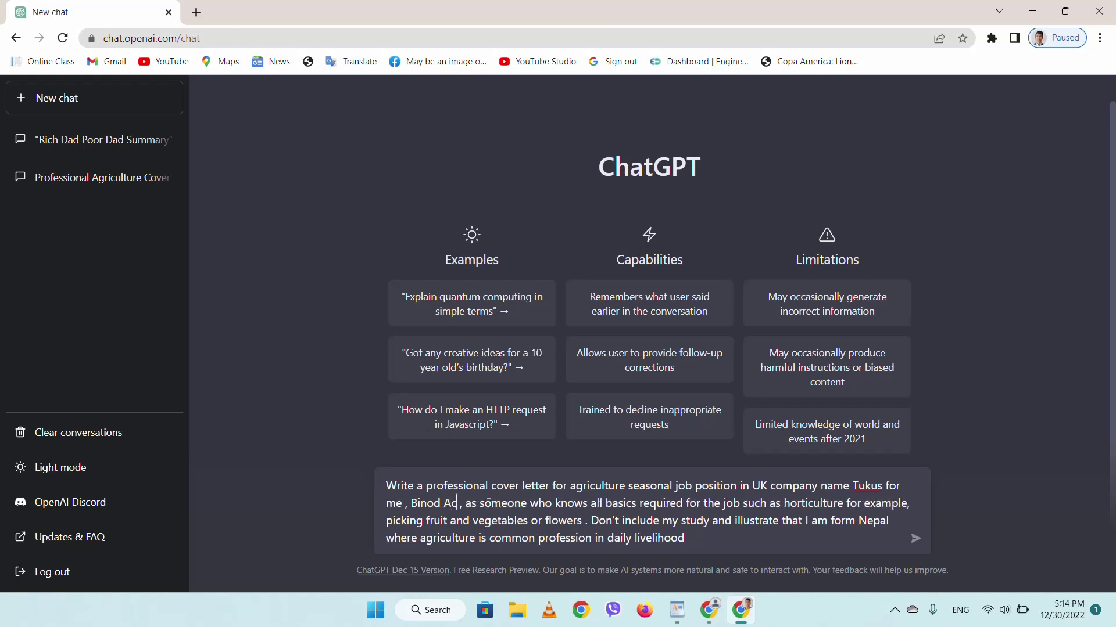
key("Delete")
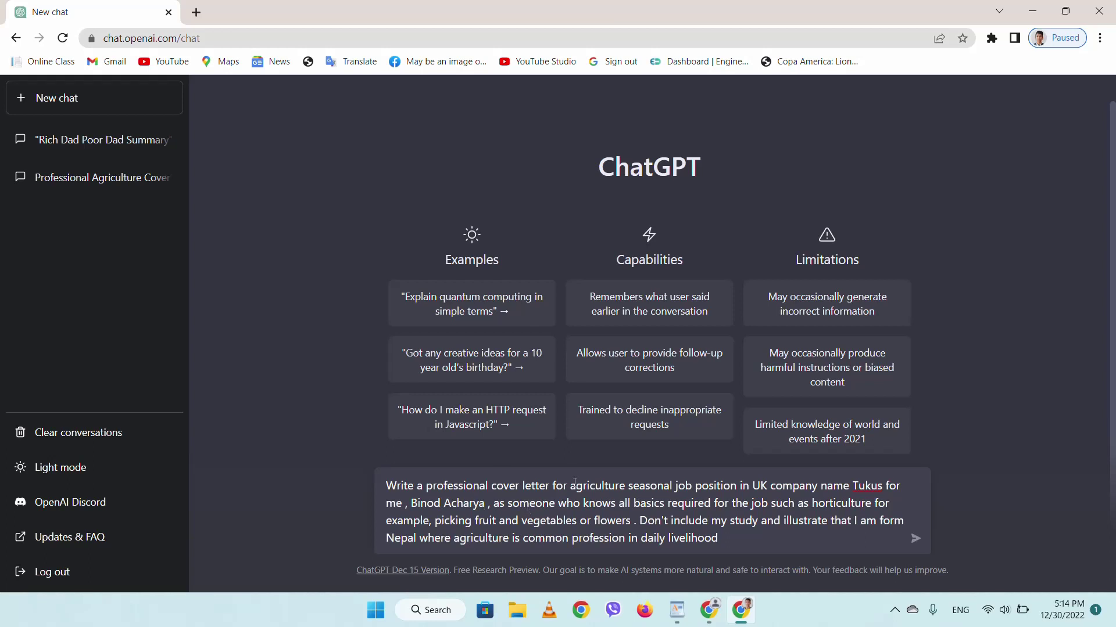
- Change the prompt's company name from Tukus to 'Ag recruit'
left_click_drag(411, 488, 919, 484)
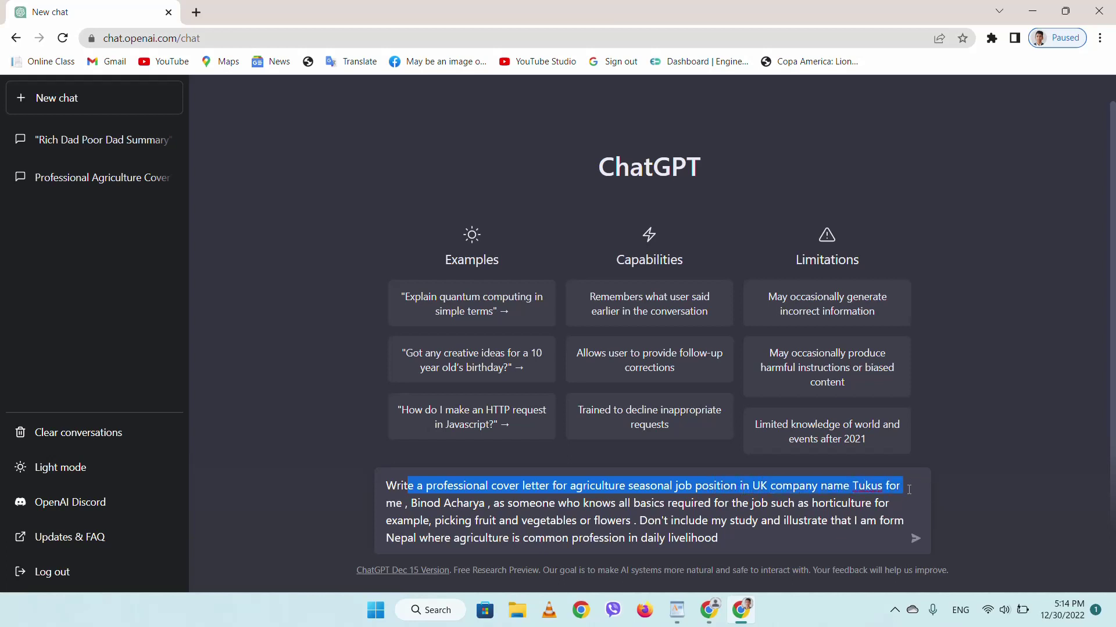
left_click(889, 485)
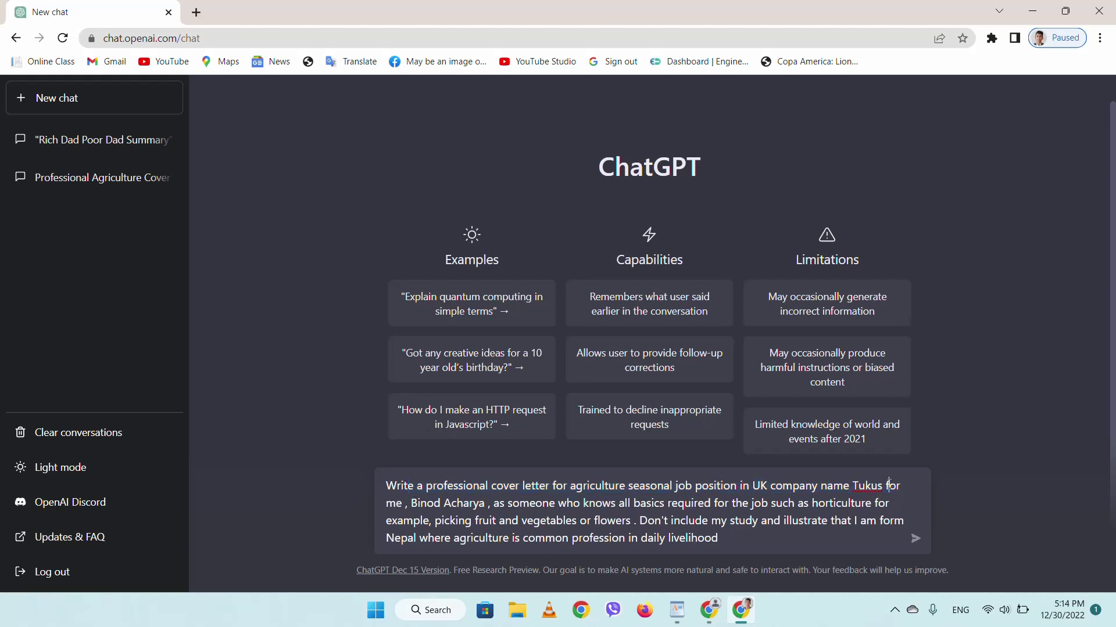
left_click(882, 485)
key("BackSpace")
key("BackSpace")
key("BackSpace")
key("BackSpace")
key("BackSpace")
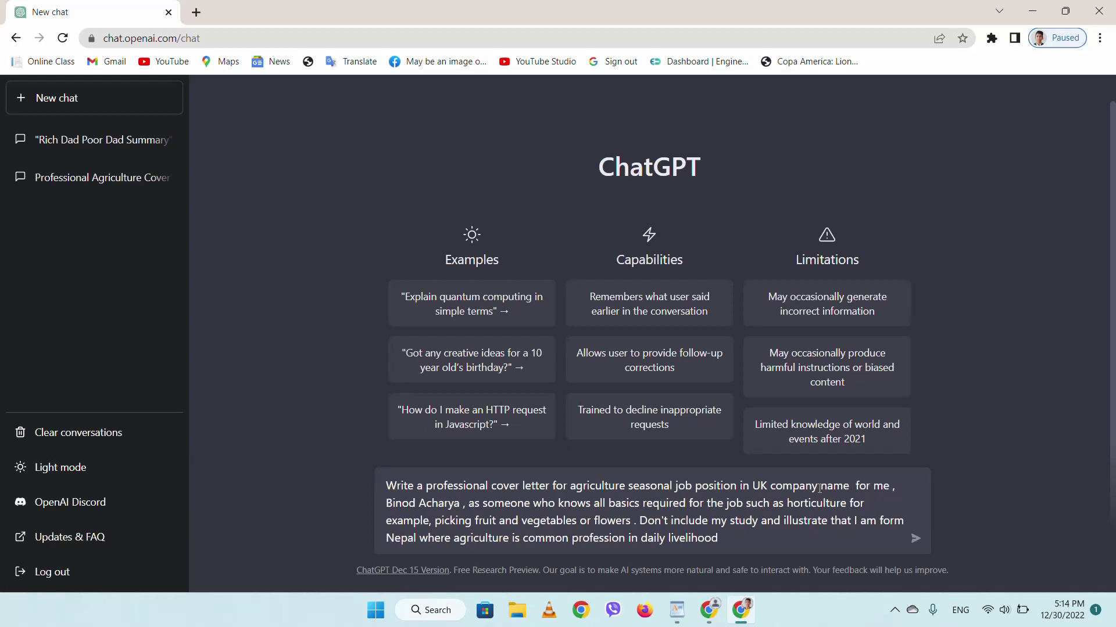
type("Ag re")
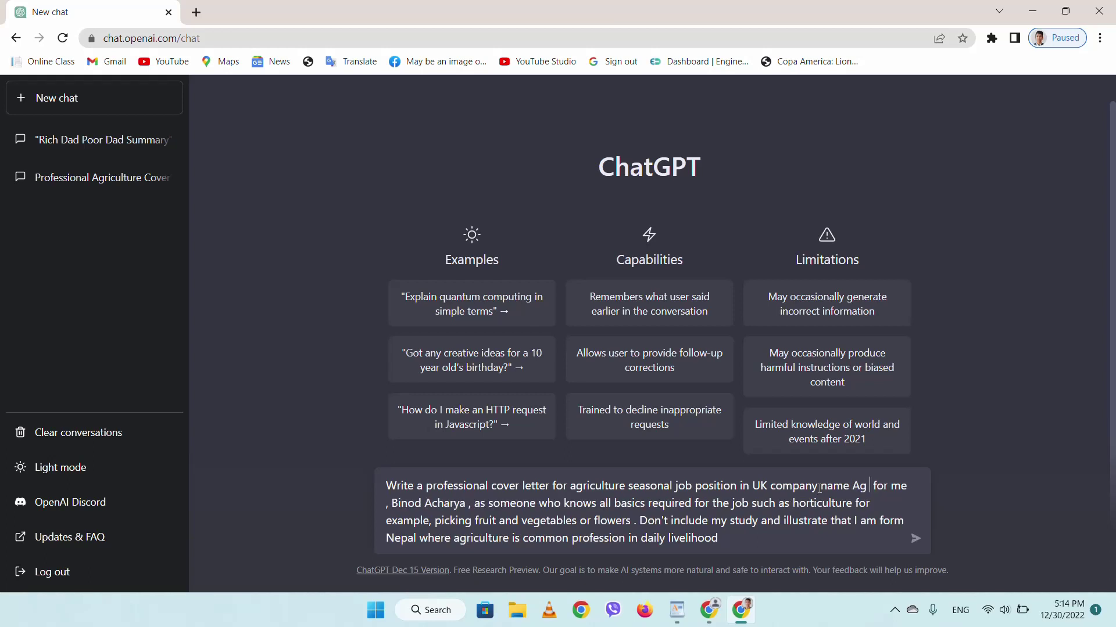
type("cr")
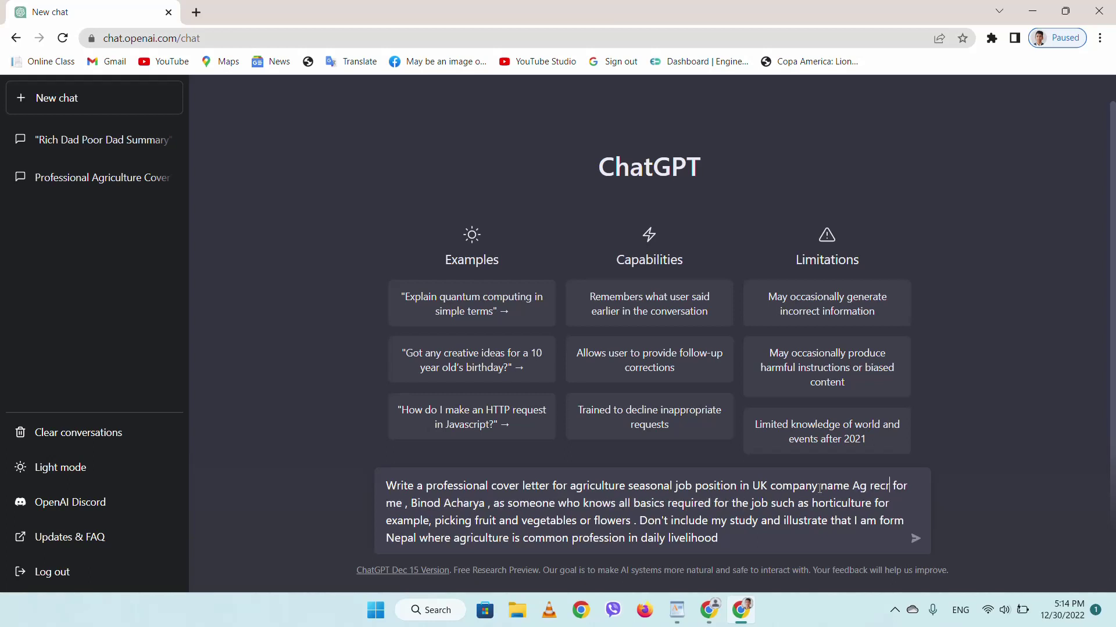
type("uit")
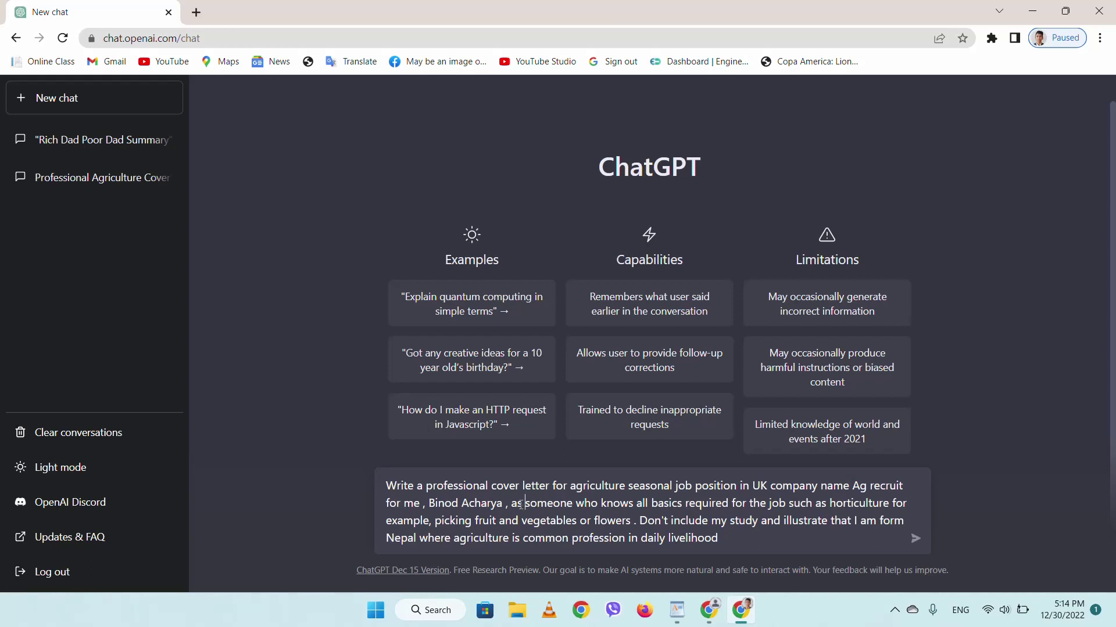
left_click_drag(525, 503, 639, 522)
left_click(676, 522)
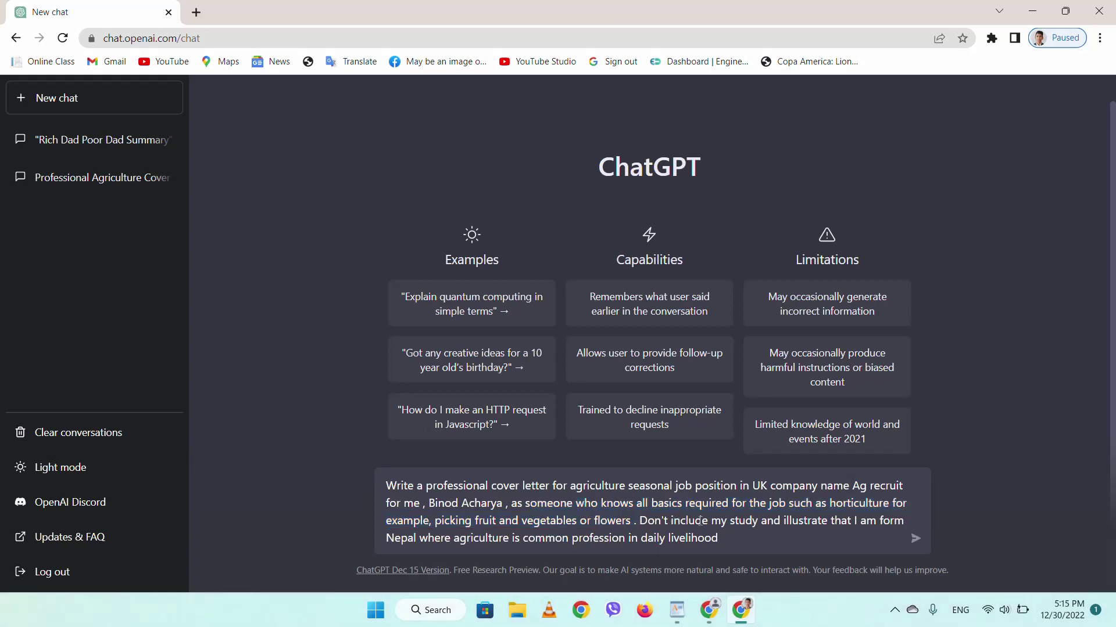
- Send the Ag recruit cover-letter prompt, then regenerate ChatGPT's reply for a second version
left_click(731, 521)
left_click_drag(720, 519, 726, 542)
left_click(726, 545)
left_click(916, 540)
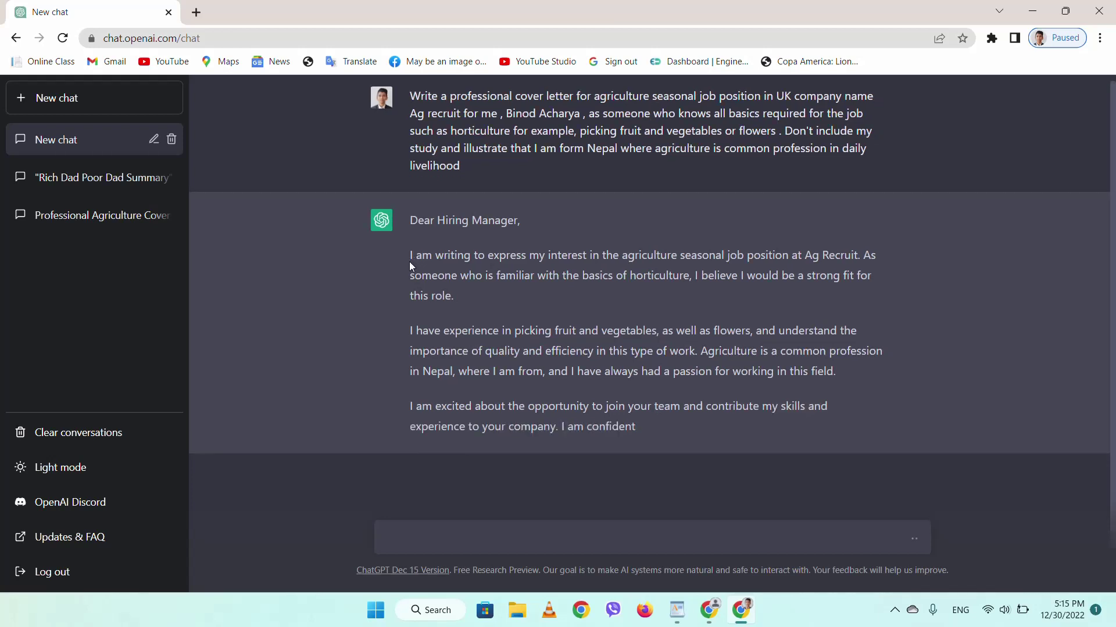
left_click_drag(413, 262, 661, 285)
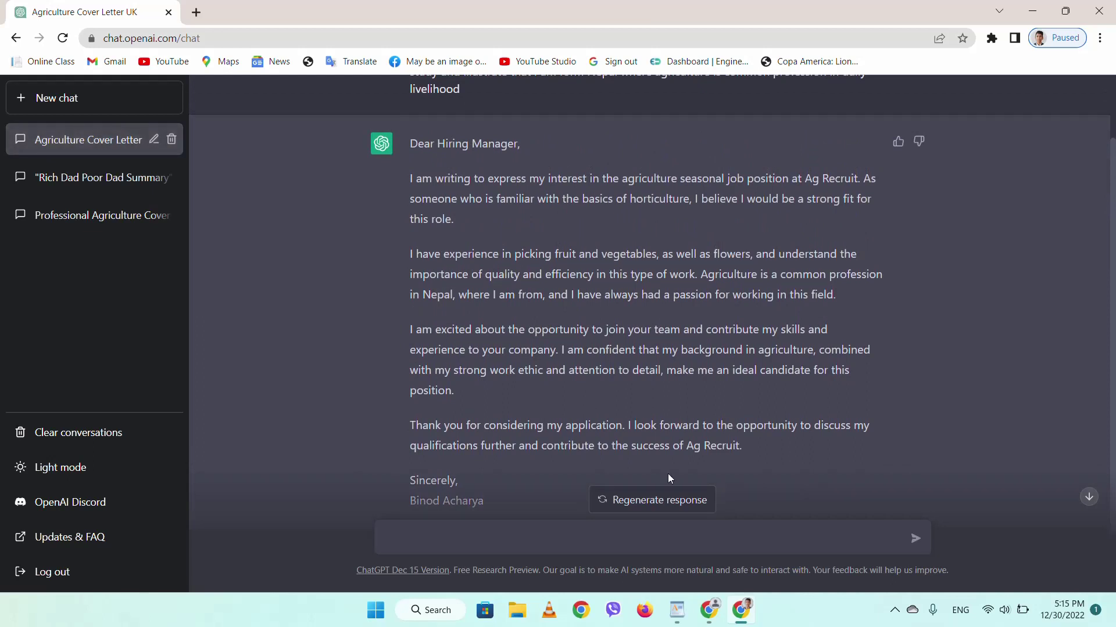
left_click(655, 508)
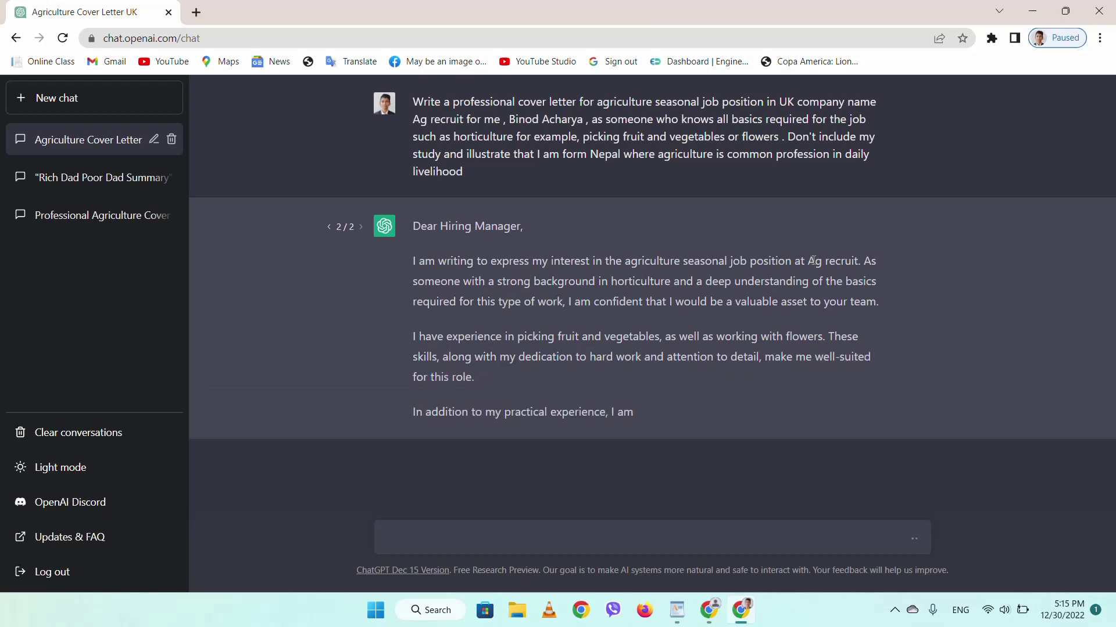
- Read the 2/2 regenerated letter, checking the prompt's company and applicant names
left_click_drag(809, 259, 828, 268)
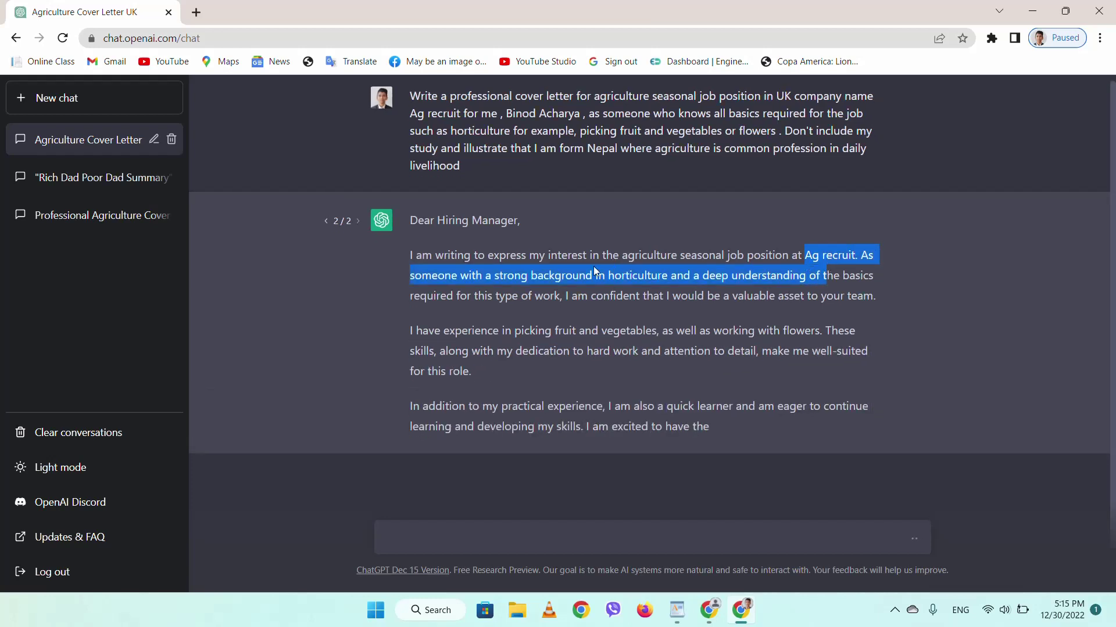
scroll(595, 203, "up", 1)
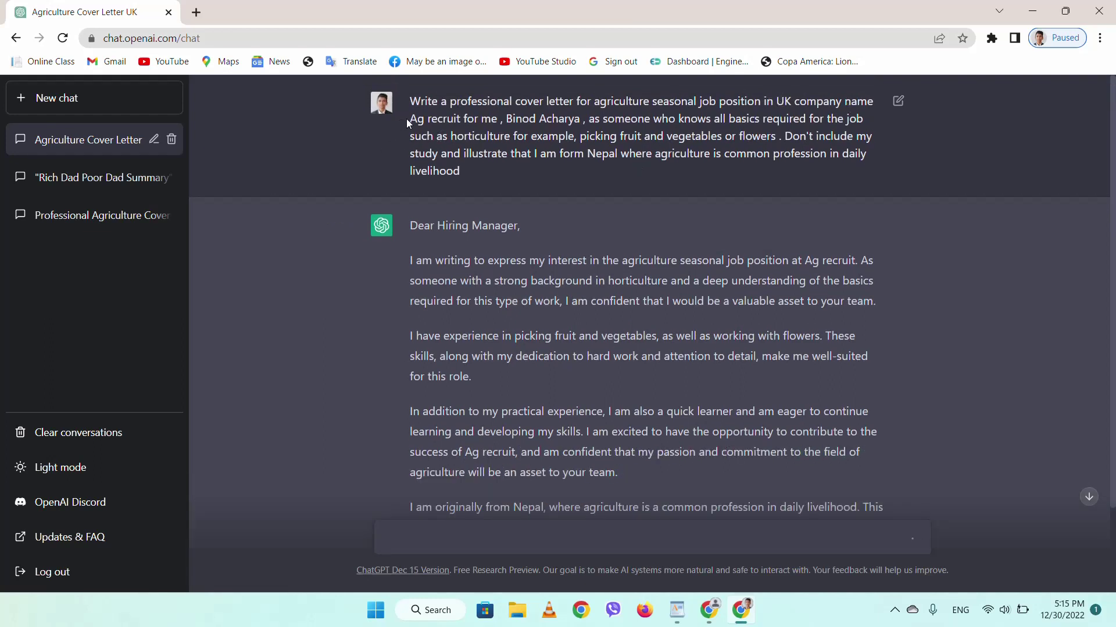
mouse_move(408, 119)
left_mouse_down()
mouse_move(482, 120)
mouse_move(411, 119)
left_mouse_up()
left_click(460, 121)
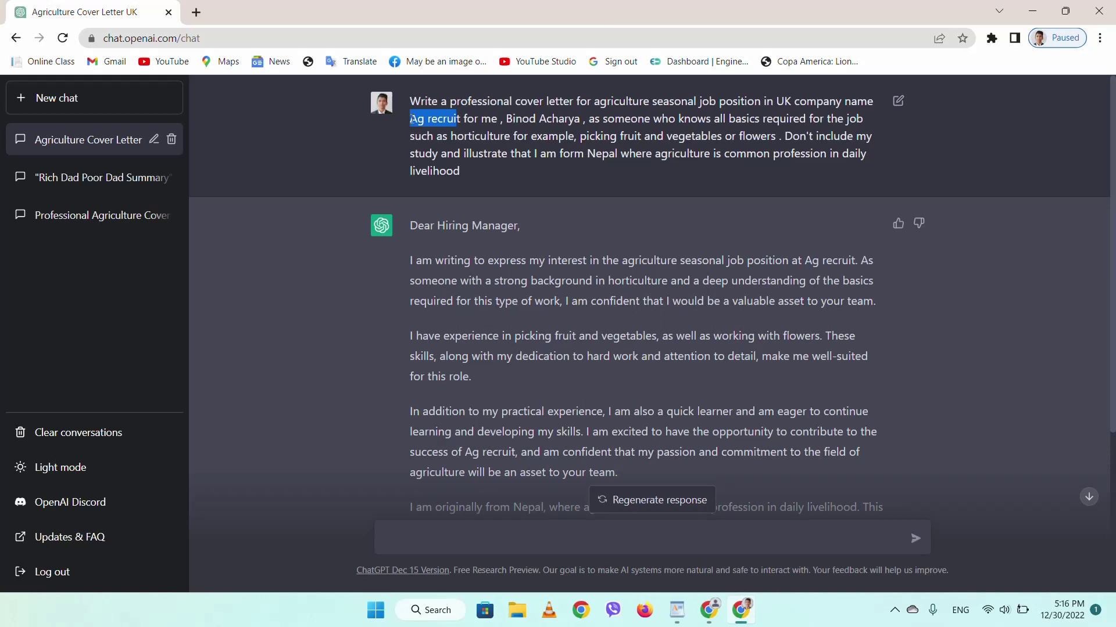
double_click(509, 119)
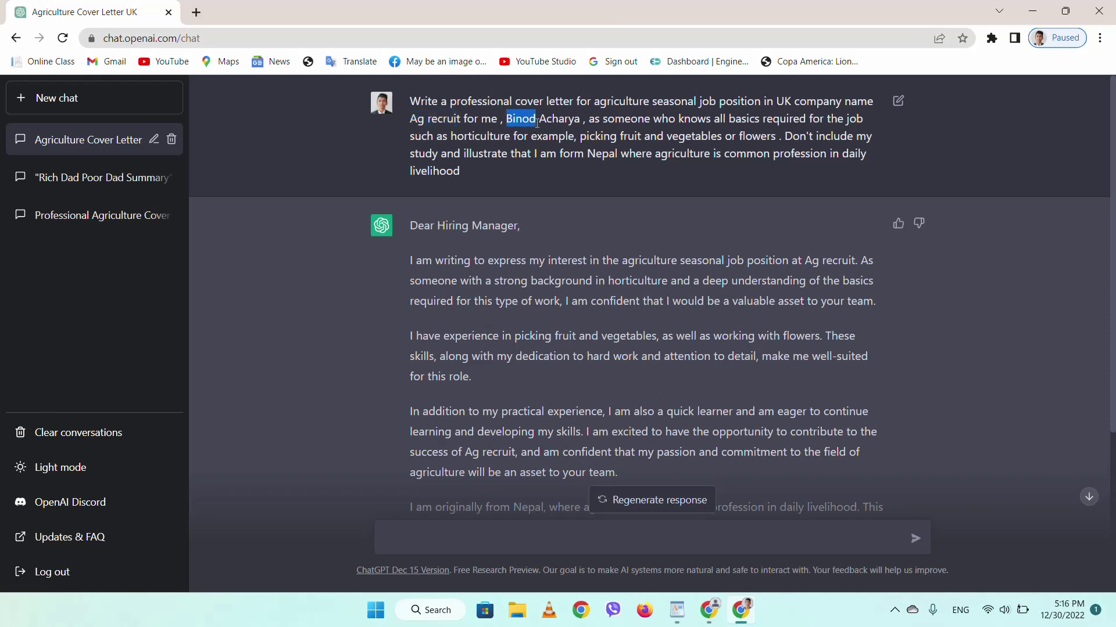
scroll(591, 336, "down", 3)
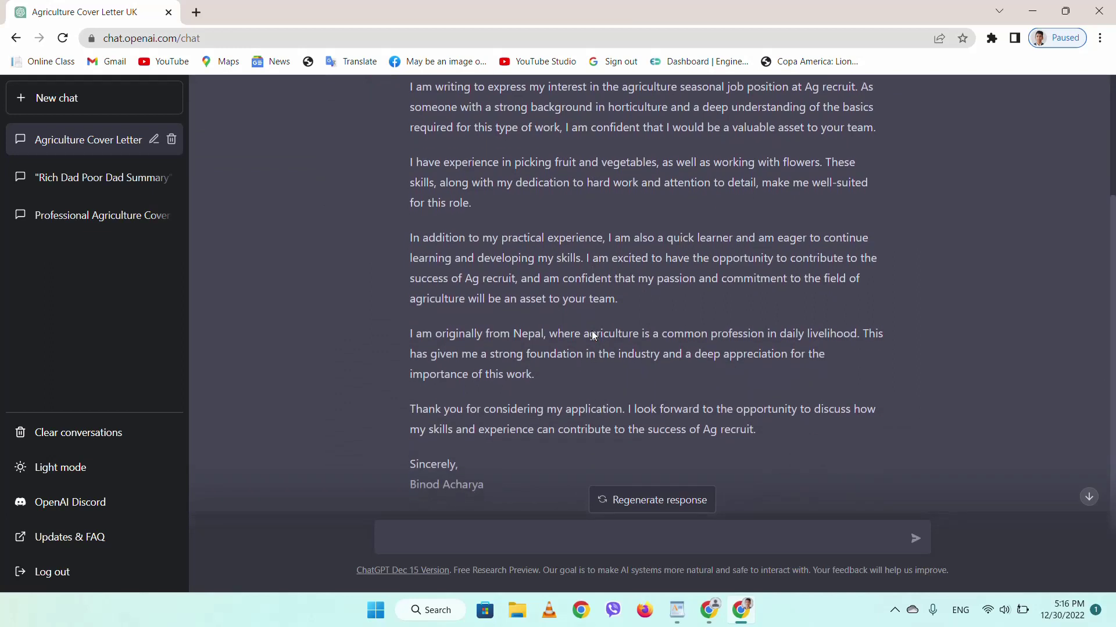
scroll(592, 332, "down", 1)
scroll(592, 331, "up", 2)
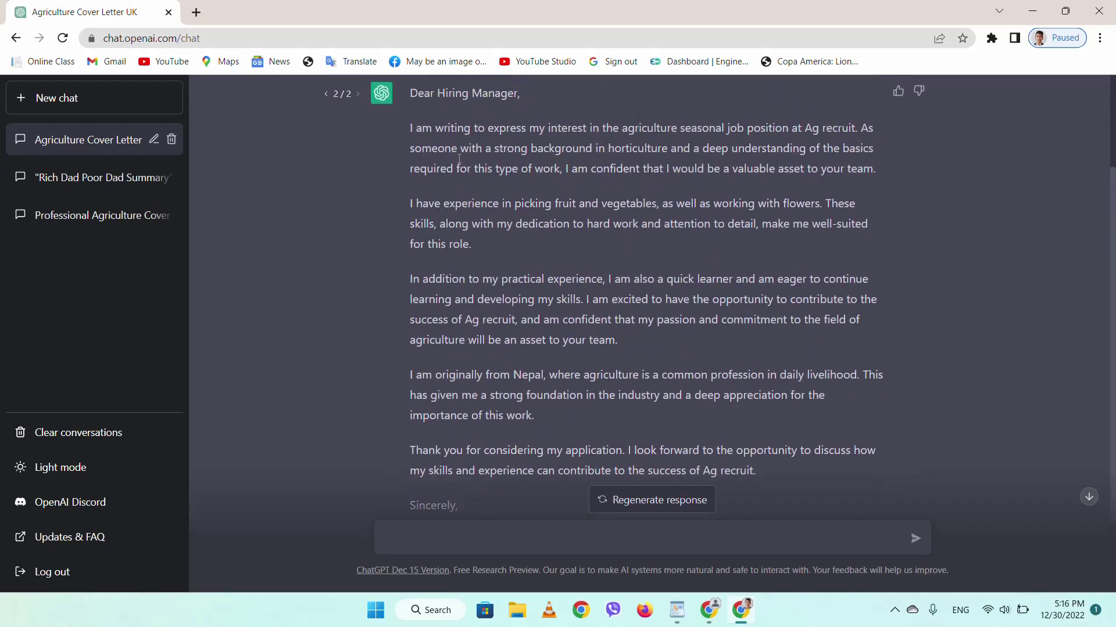
left_click_drag(398, 127, 772, 455)
left_click(464, 142)
- Bring the WordPad draft forward and inspect its opening line and Company name placeholder
left_click(1032, 10)
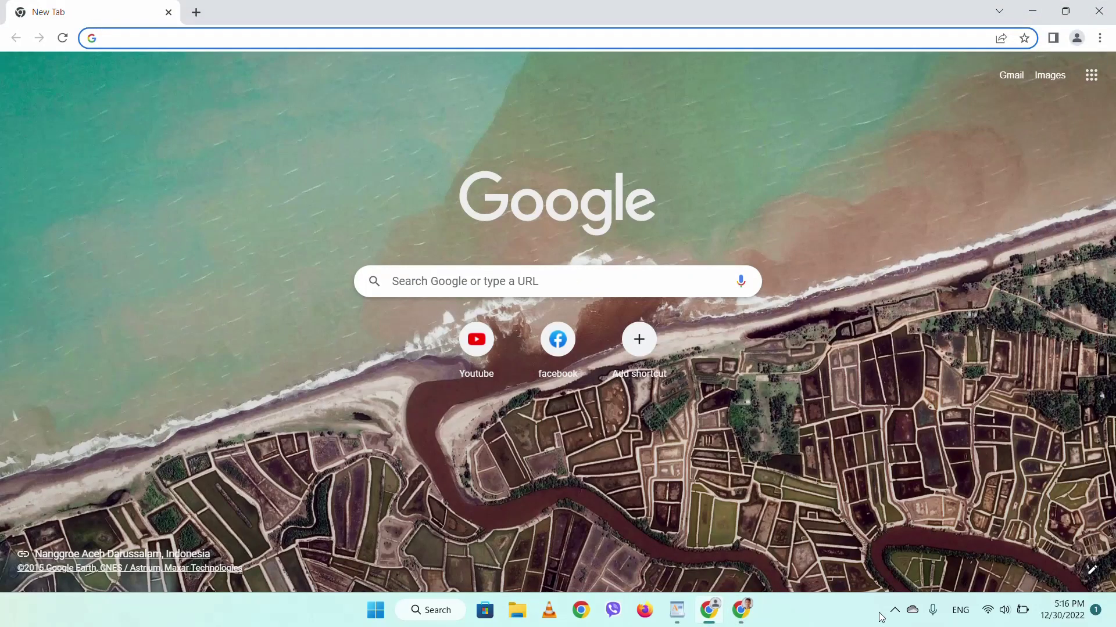
left_click(677, 610)
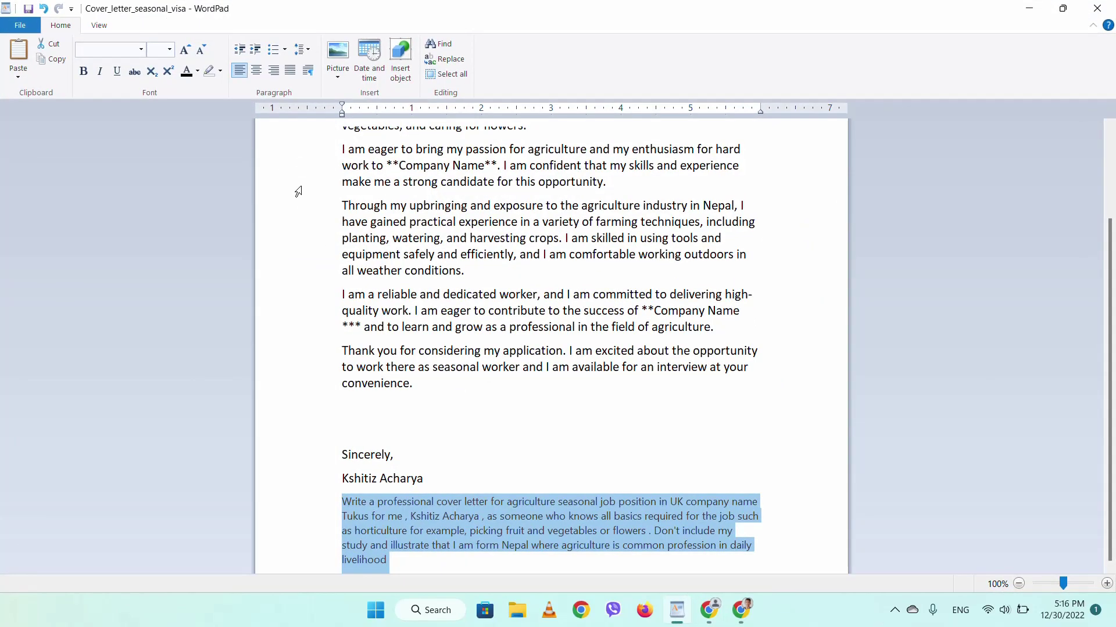
scroll(296, 190, "up", 2)
scroll(296, 190, "up", 1)
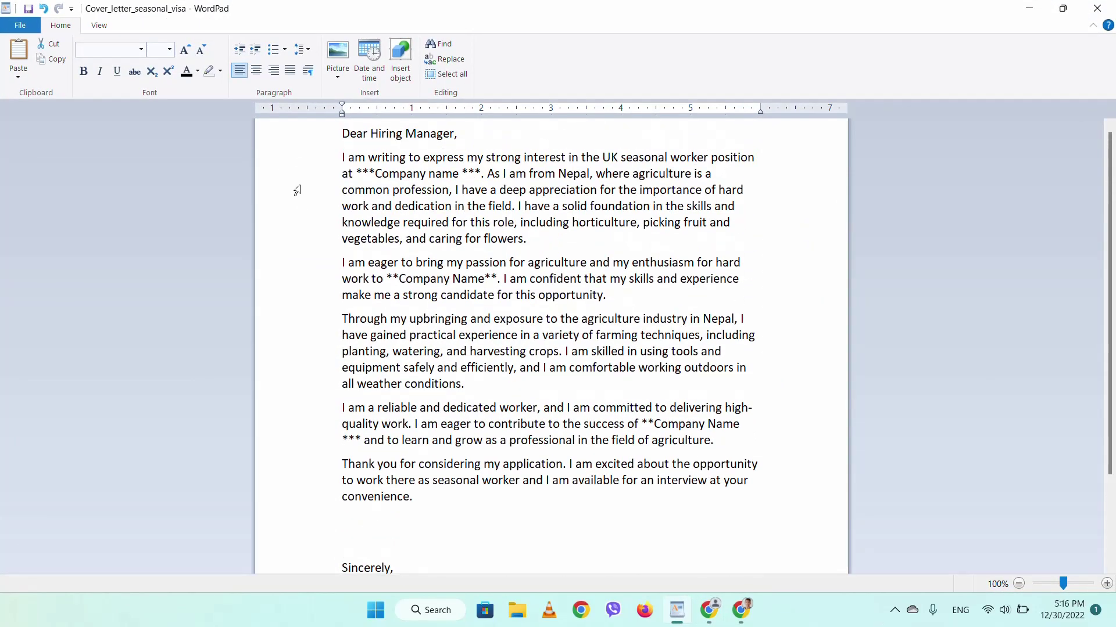
left_click(338, 159)
left_click(348, 160)
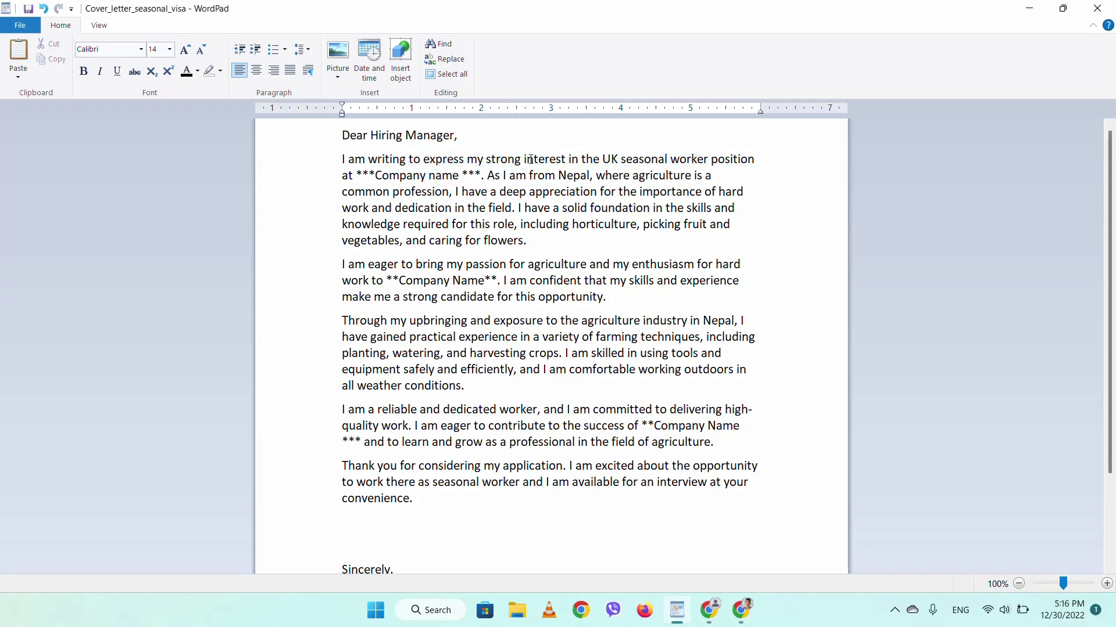
left_click_drag(376, 176, 450, 178)
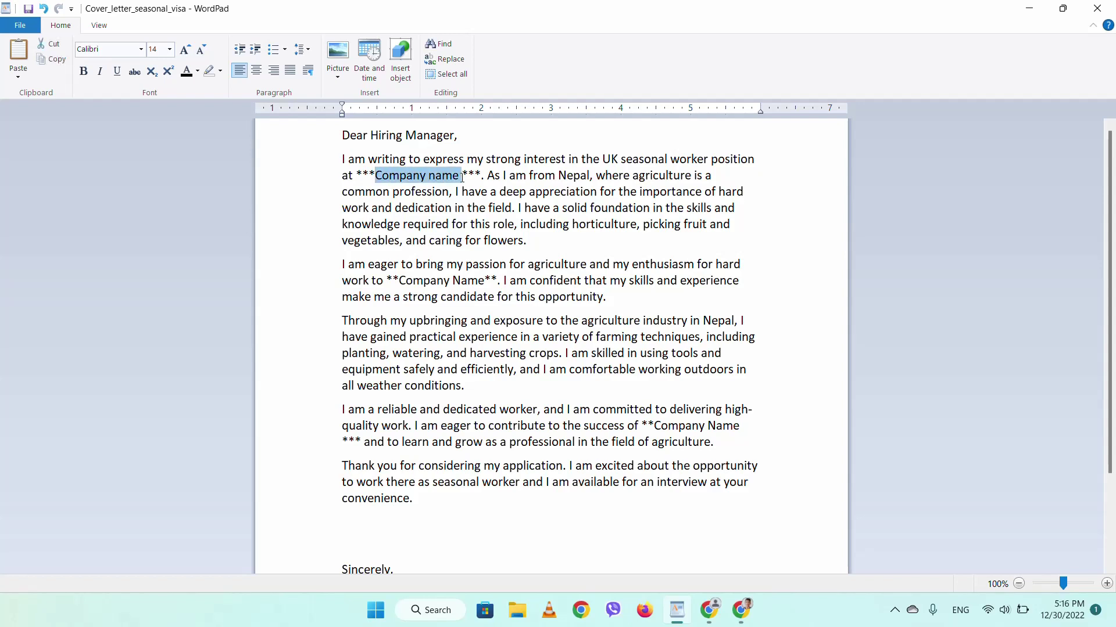
left_click(453, 179)
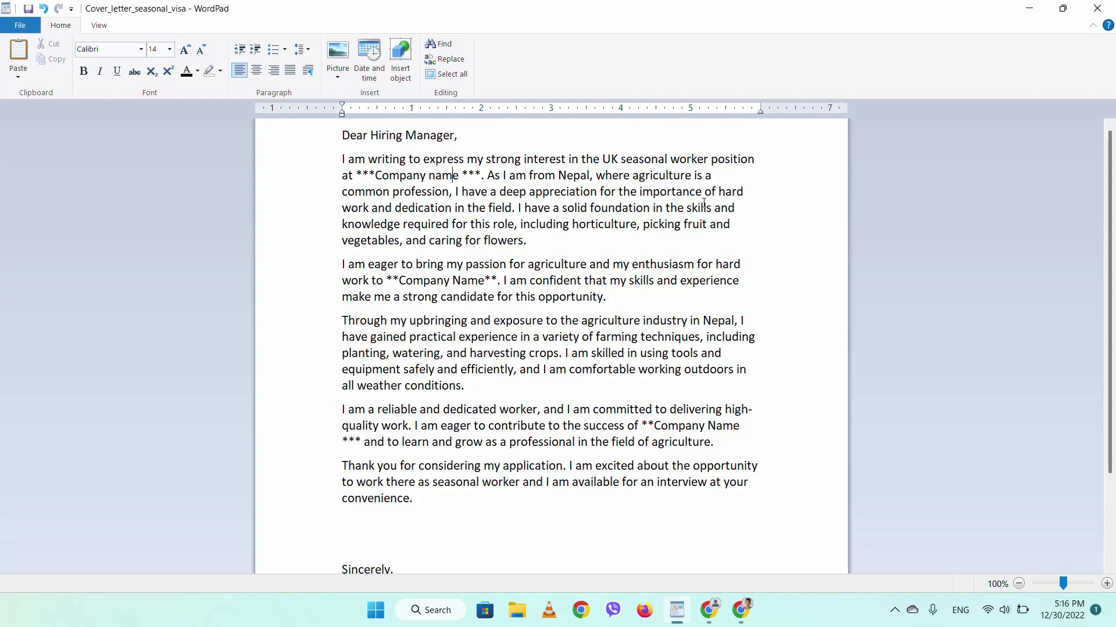
- Review the first paragraph's 'picking fruit' wording and paragraph two's Company Name placeholder
scroll(518, 218, "down", 1)
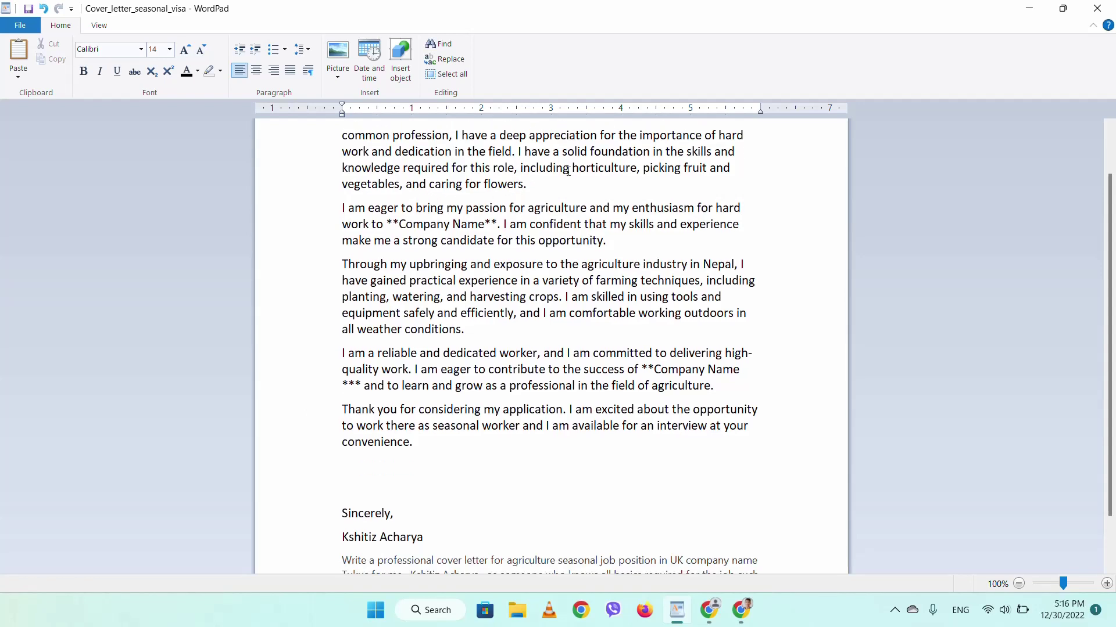
left_click(567, 168)
left_click_drag(676, 168, 712, 173)
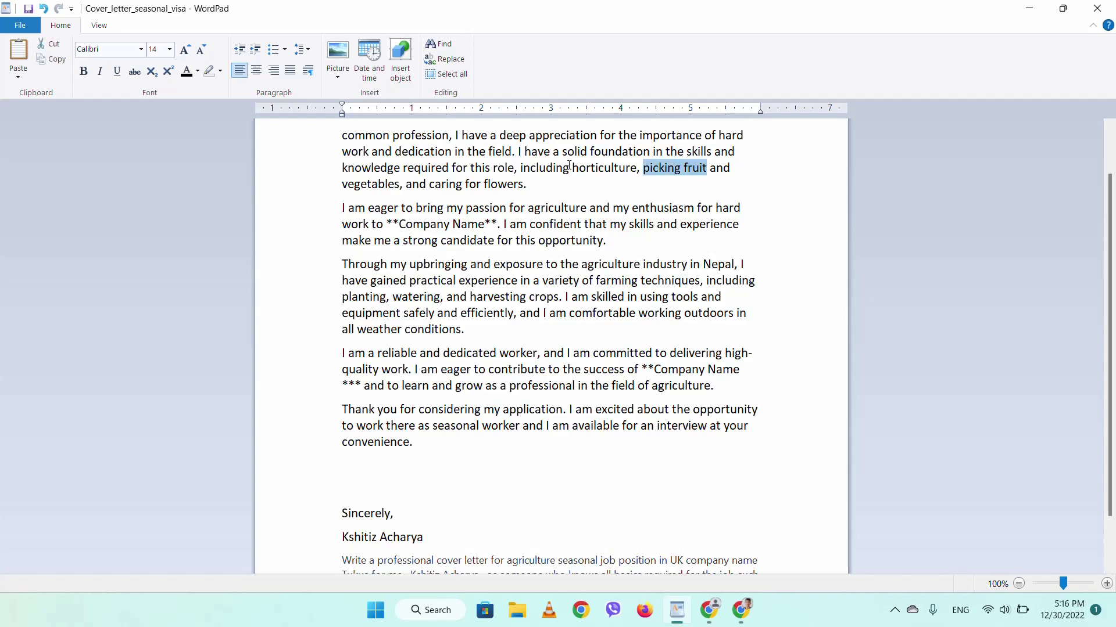
left_click(368, 185)
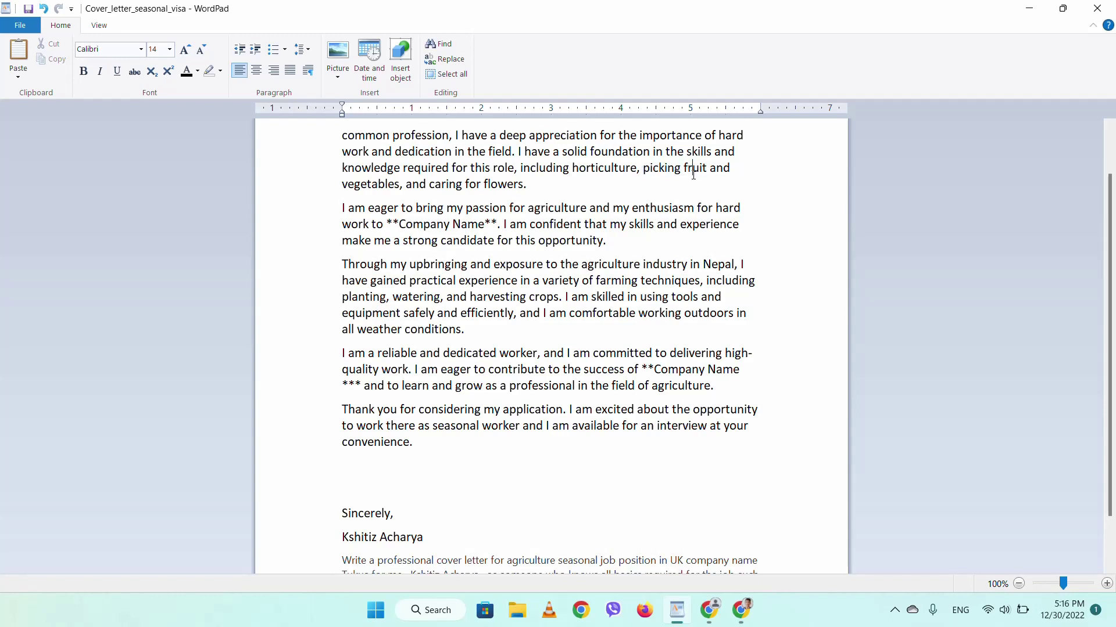
left_click_drag(693, 173, 723, 188)
left_click(448, 188)
scroll(447, 188, "down", 1)
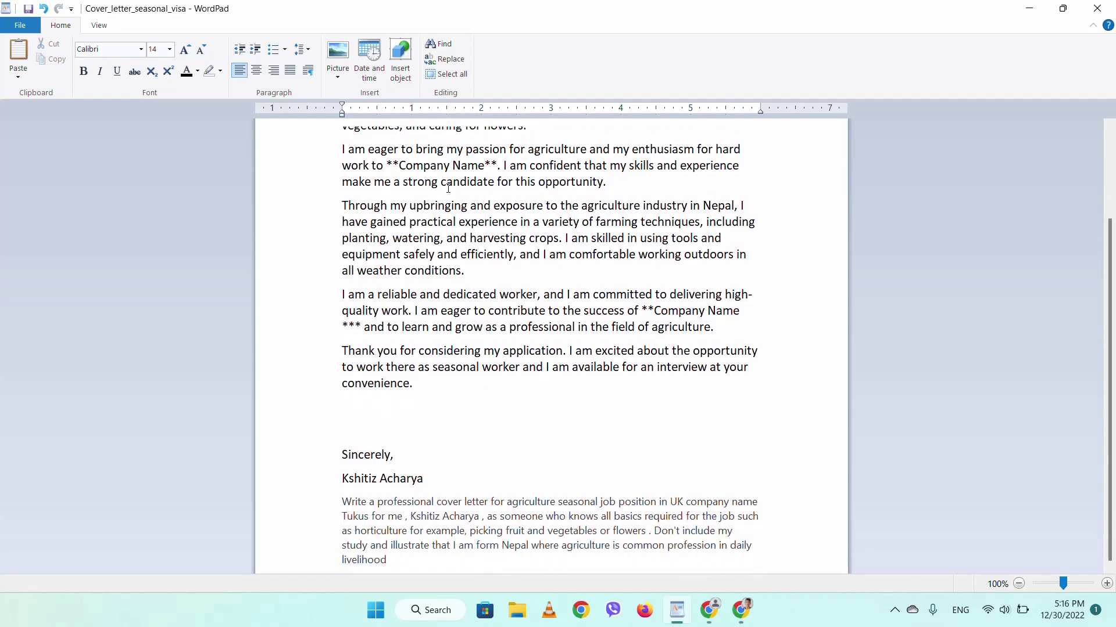
scroll(448, 188, "up", 1)
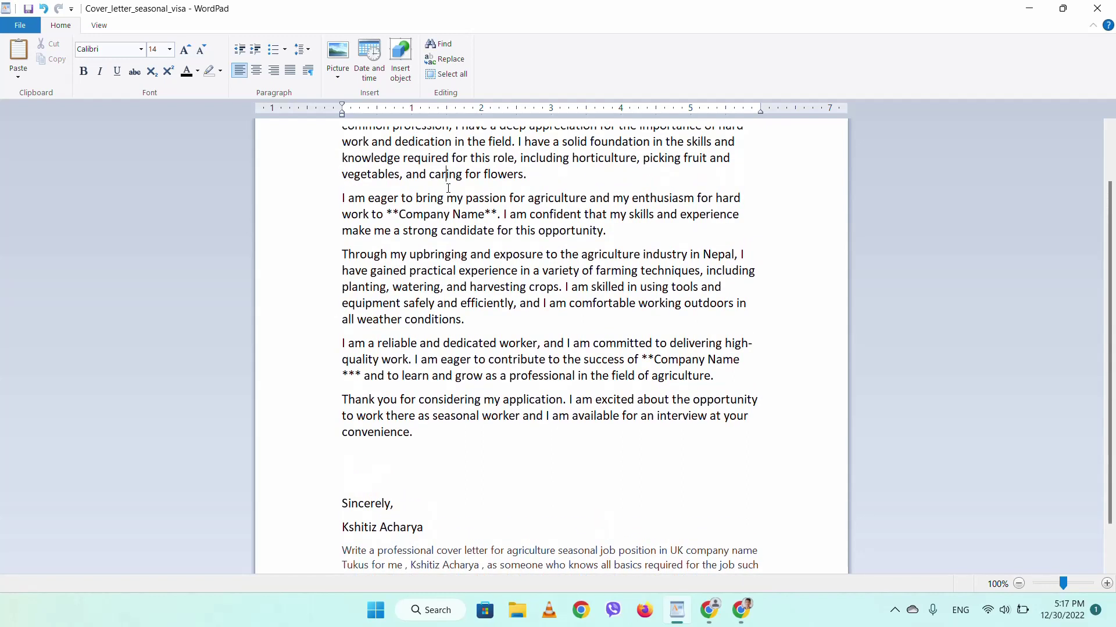
left_click(400, 216)
left_click(406, 216)
scroll(471, 326, "up", 2, "ctrl")
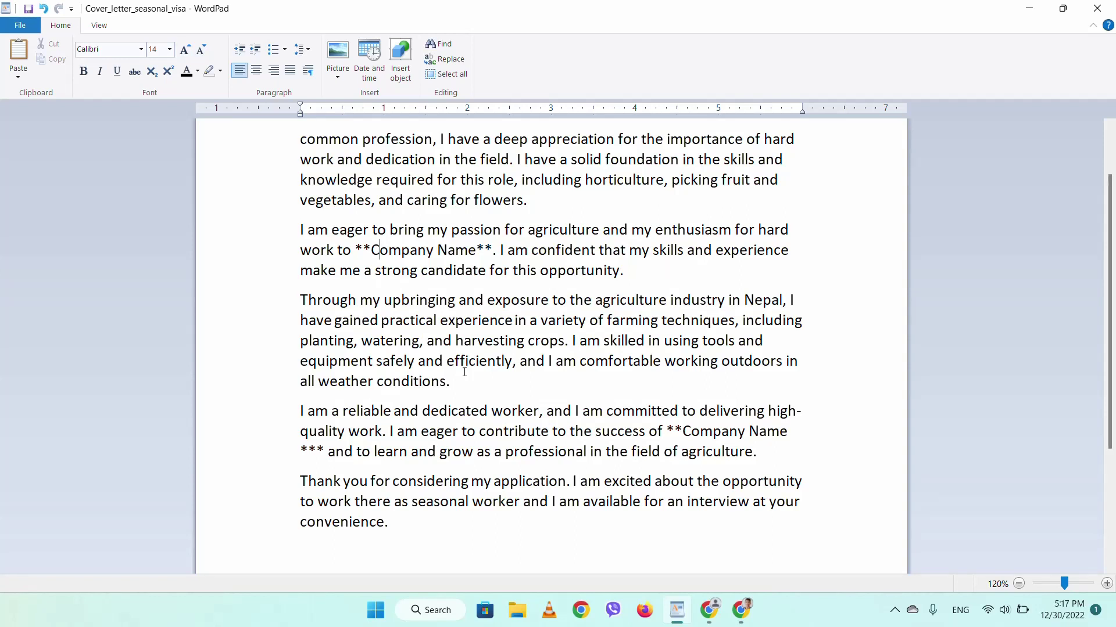
scroll(464, 372, "up", 2)
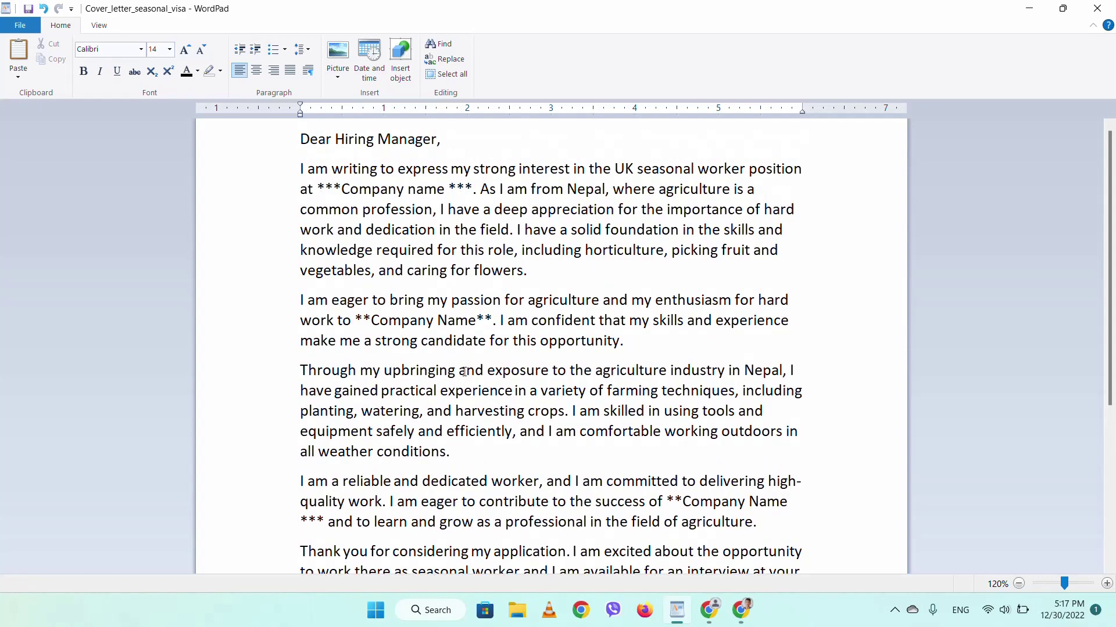
scroll(464, 372, "down", 3)
scroll(464, 372, "up", 2)
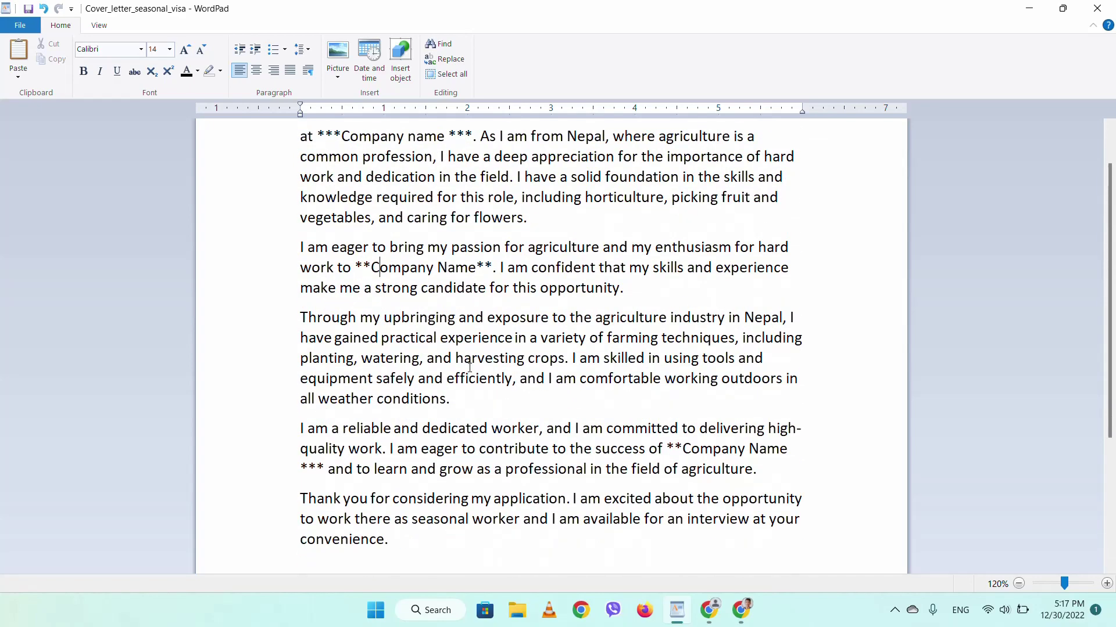
- Recheck ChatGPT's letter and the WordPad draft, then minimize WordPad to reveal the browser
left_click(1032, 7)
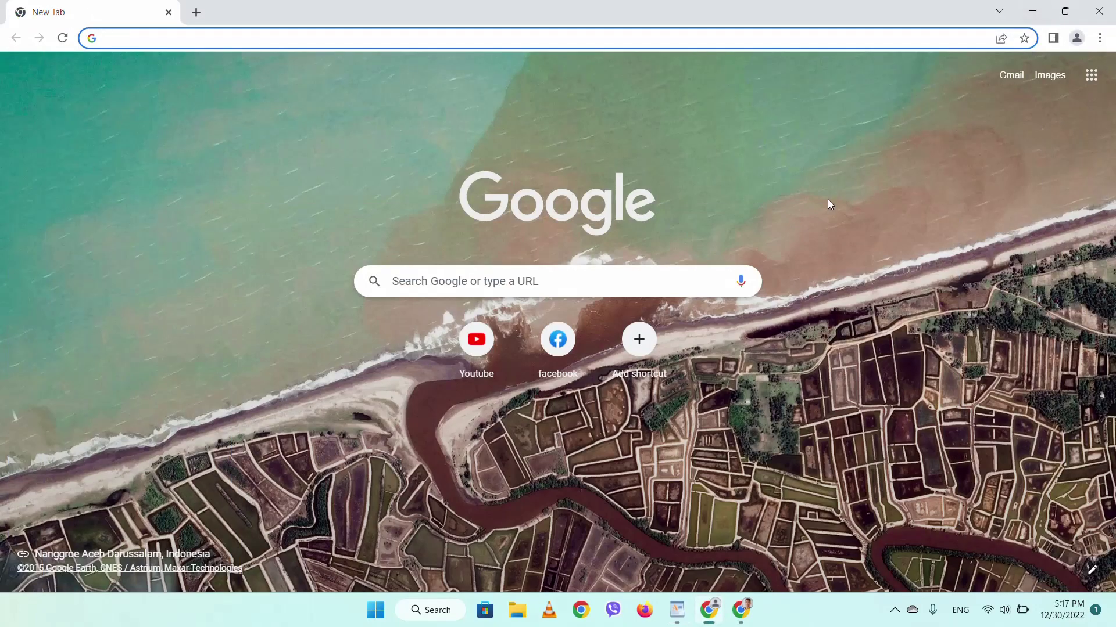
left_click(750, 622)
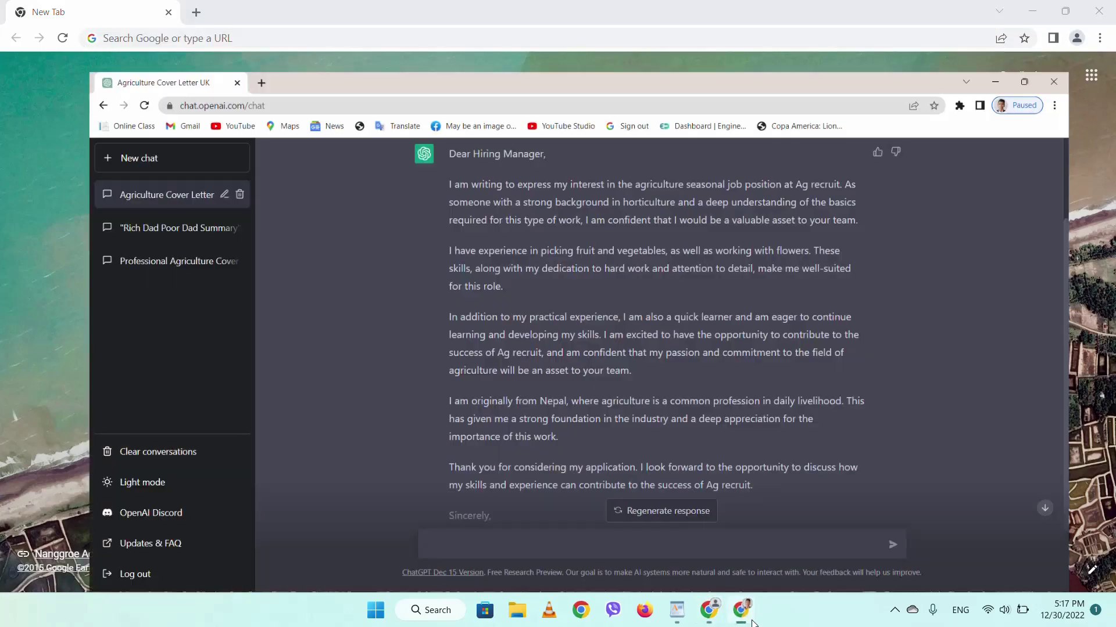
left_click(744, 617)
left_click(677, 610)
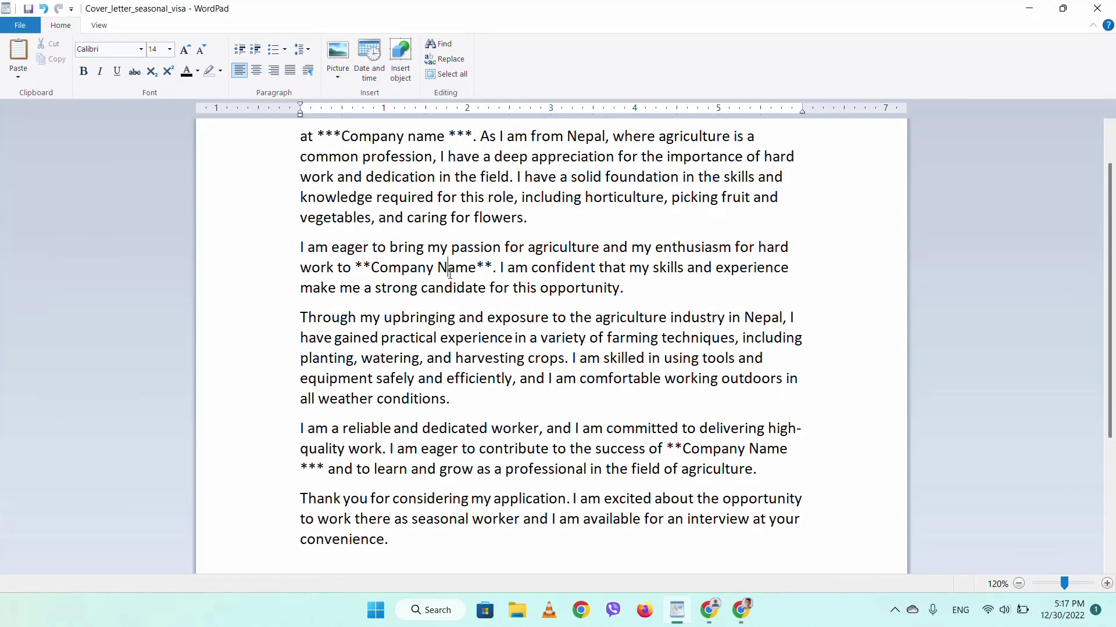
scroll(523, 424, "down", 3)
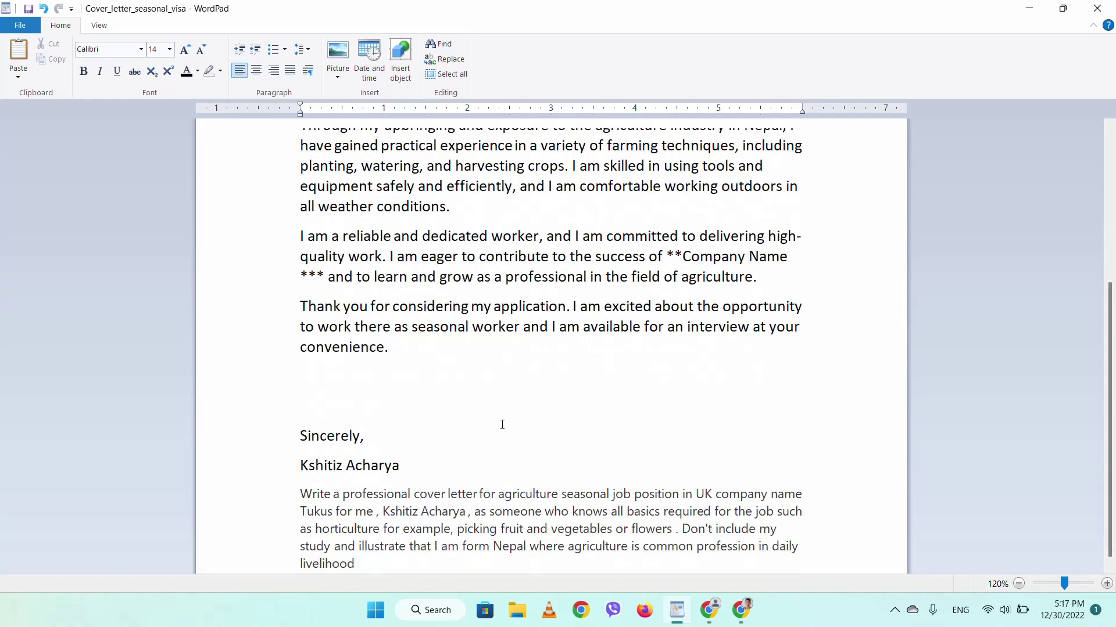
scroll(624, 335, "up", 4)
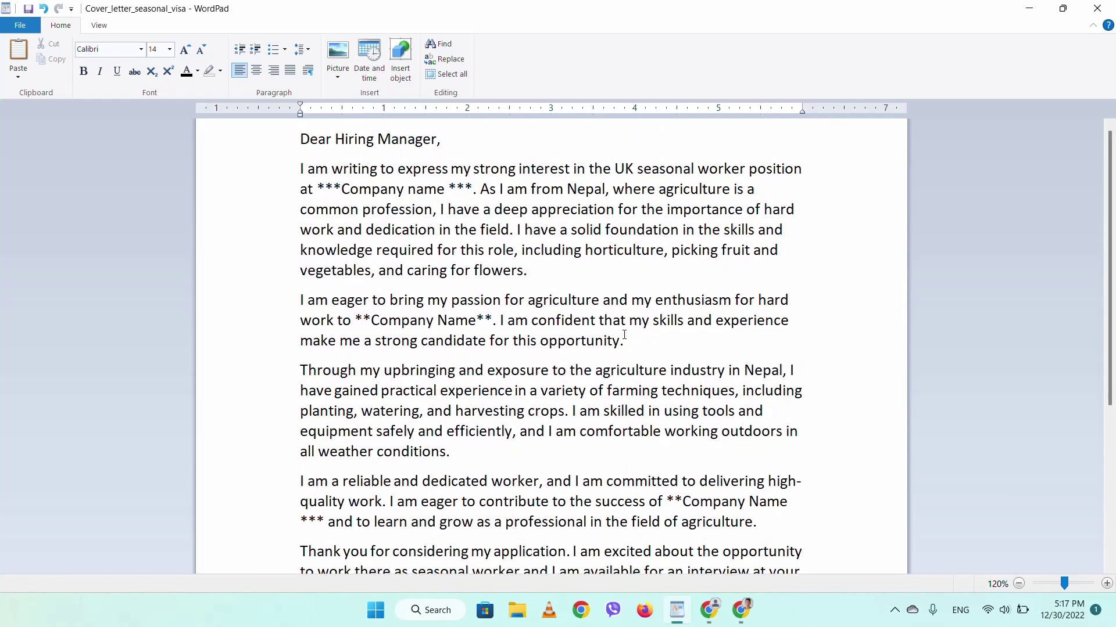
left_click(1029, 8)
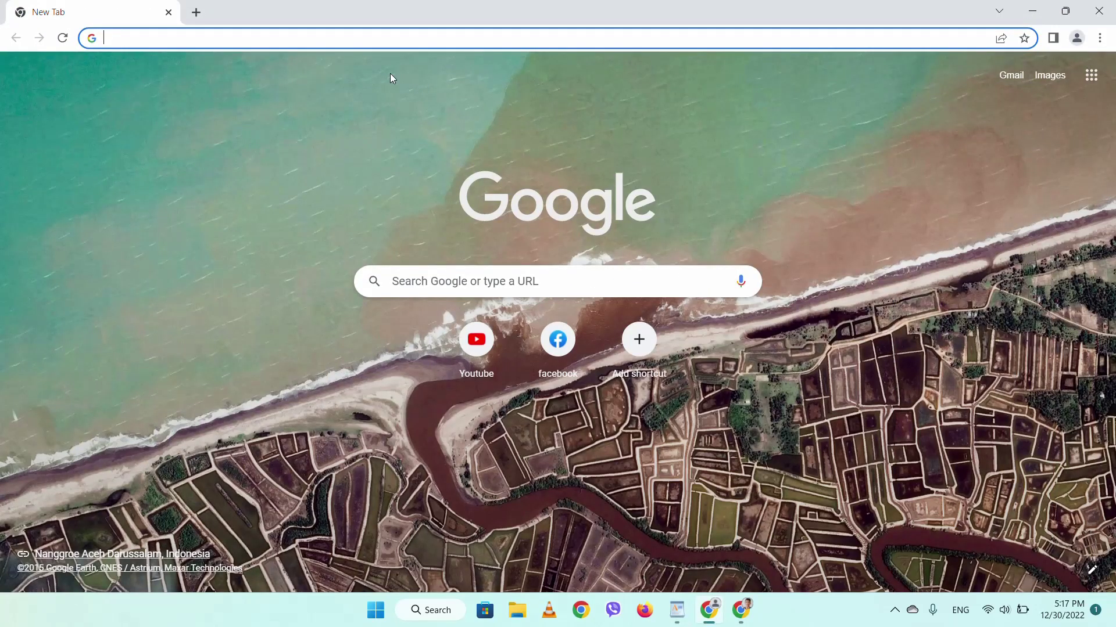
- Search Google for europass and open the 'Home | Europass - European Union' result
type("eur")
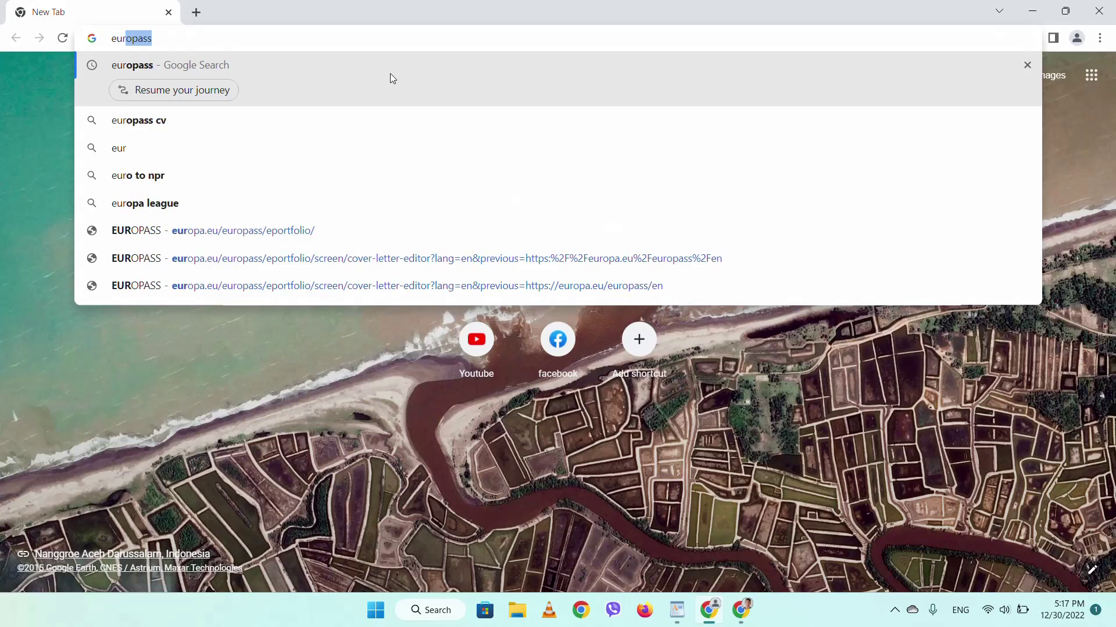
key("Return")
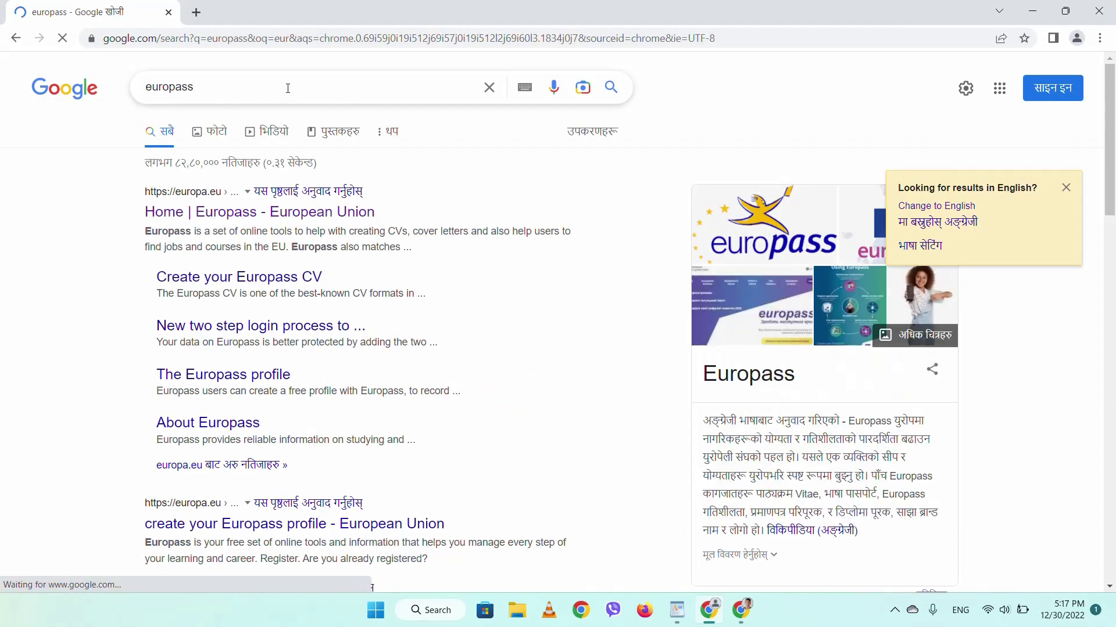
left_click(288, 86)
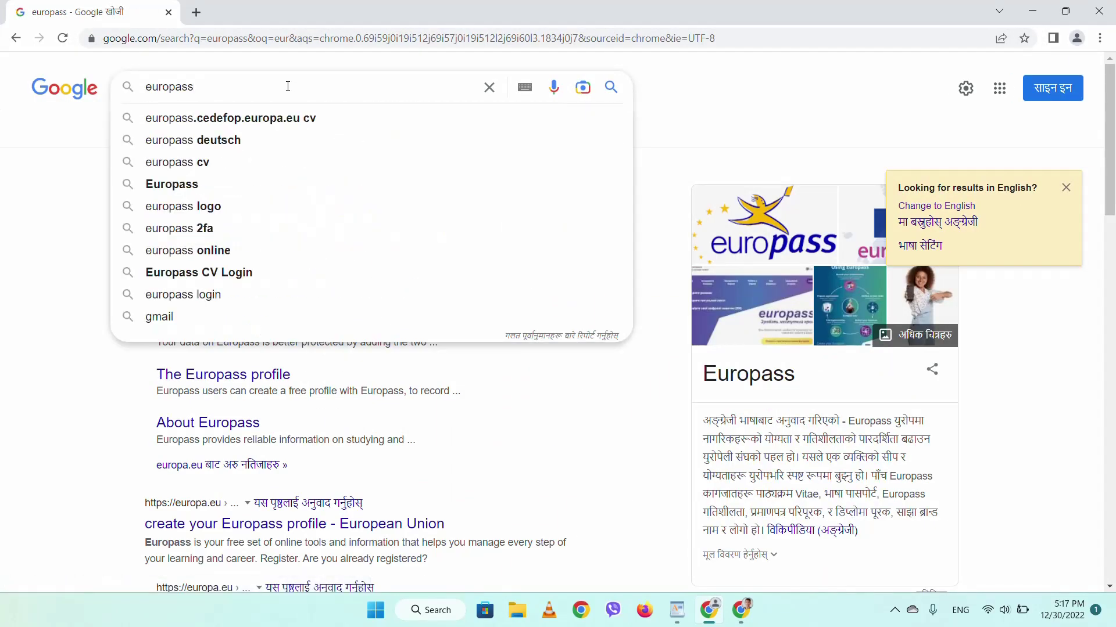
left_click(31, 167)
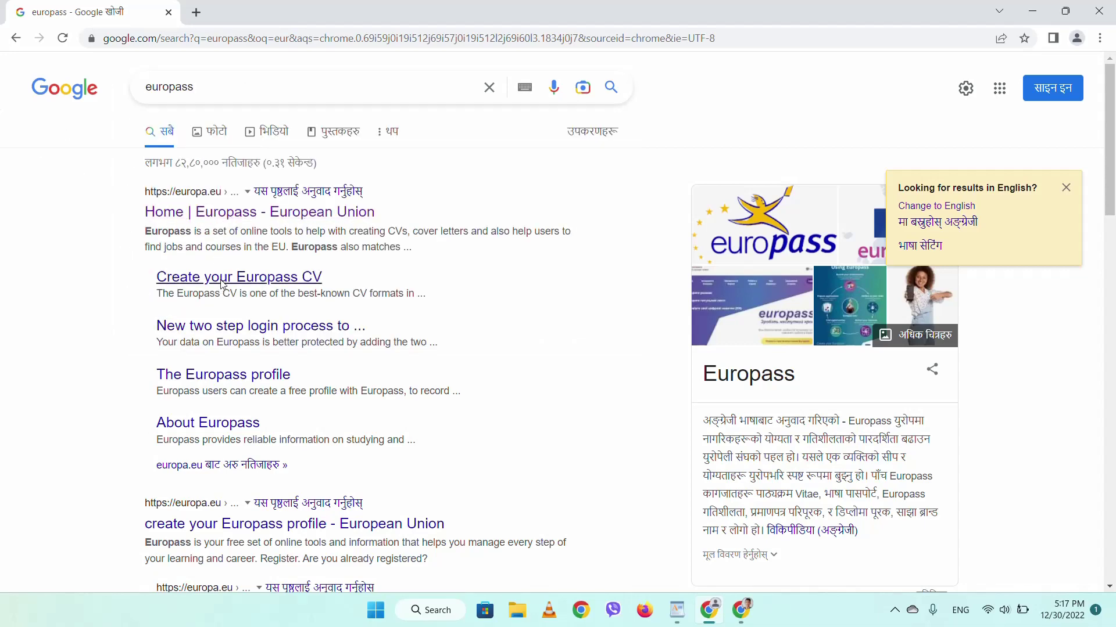
left_click(214, 212)
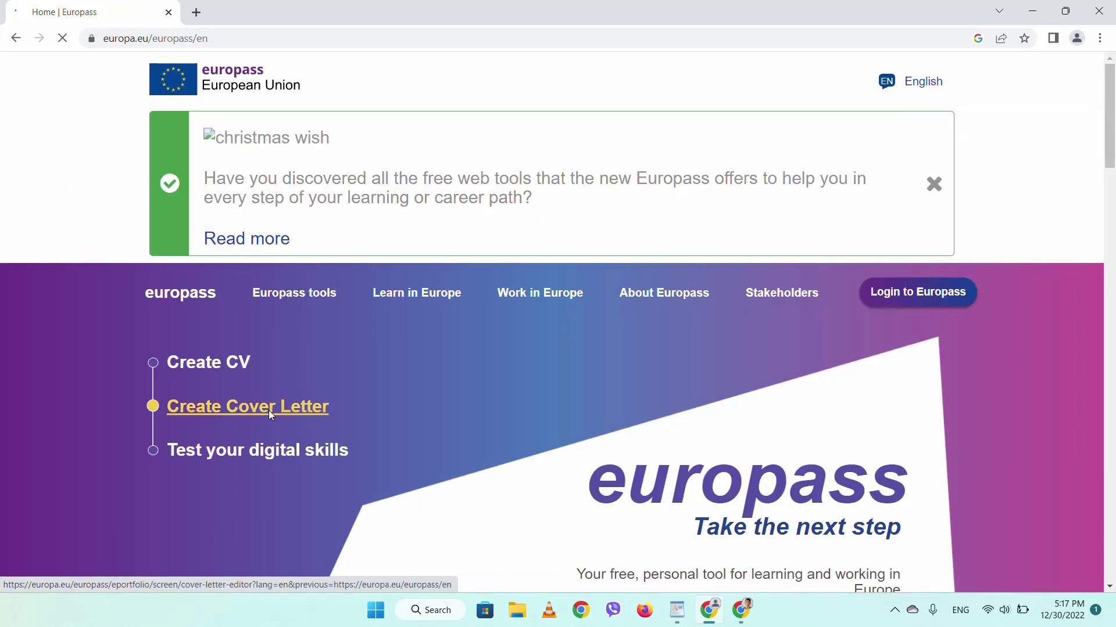
- Create a new Europass cover letter in English with the 23 Apr 2019 date format
left_click(268, 409)
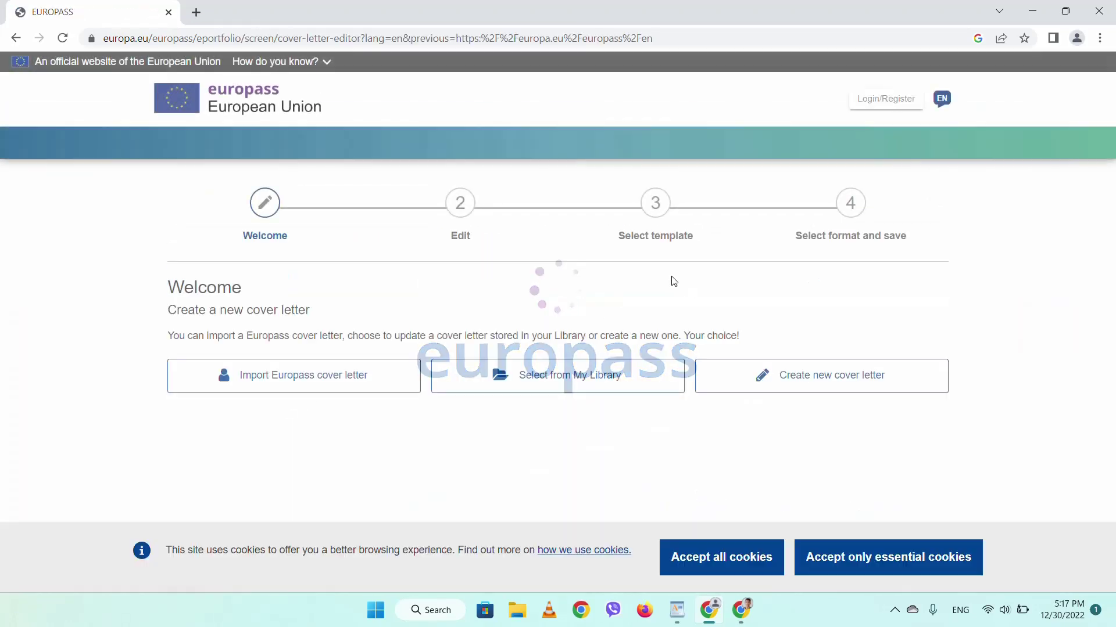
left_click(813, 382)
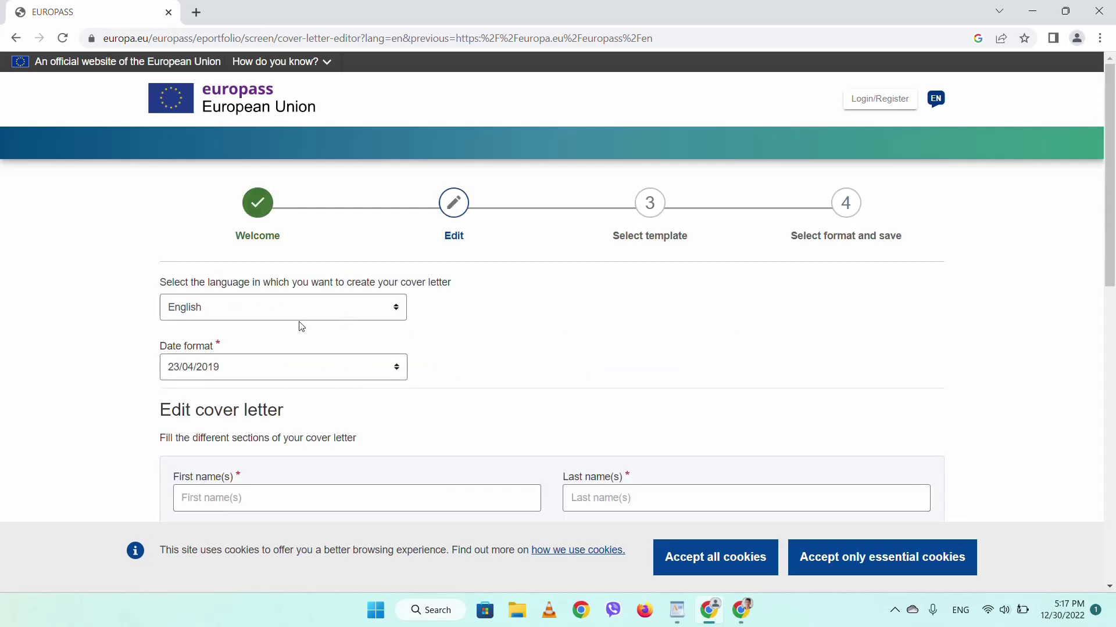
left_click(303, 316)
left_click(302, 316)
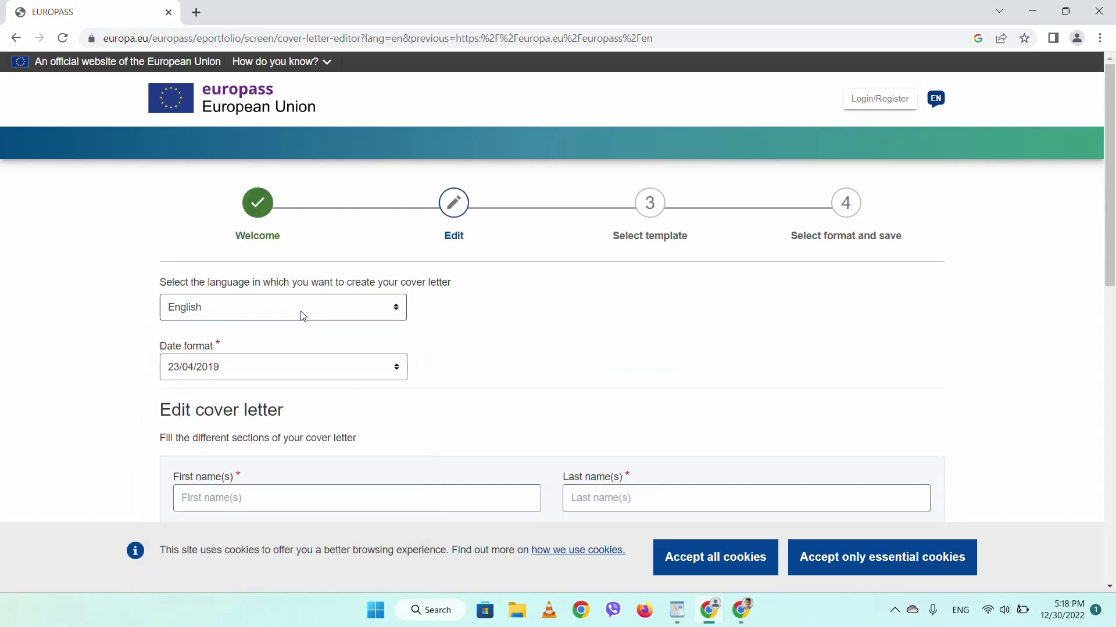
left_click(300, 374)
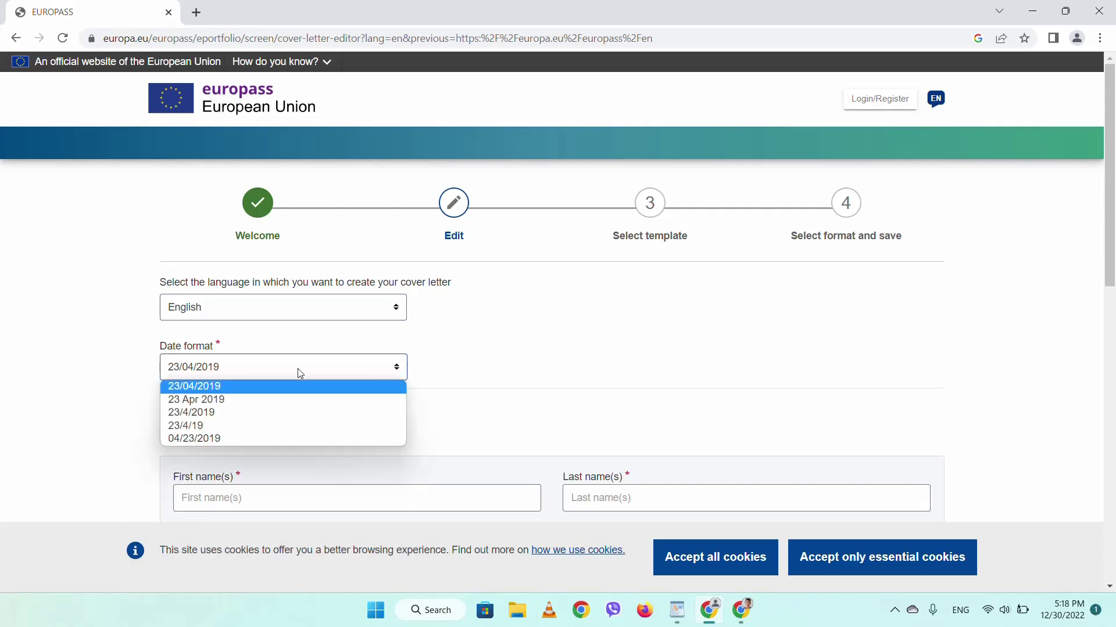
left_click(283, 400)
- Fill the sender's first and last name from saved suggestions and enter the town in the first address line
scroll(284, 403, "down", 2)
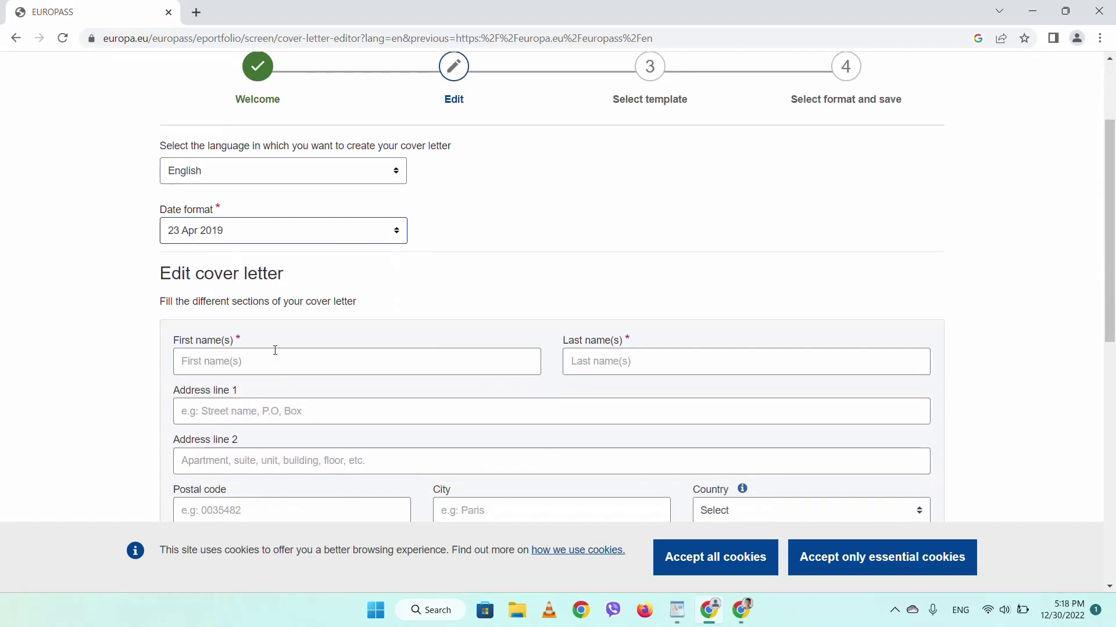
left_click(275, 360)
left_click(265, 400)
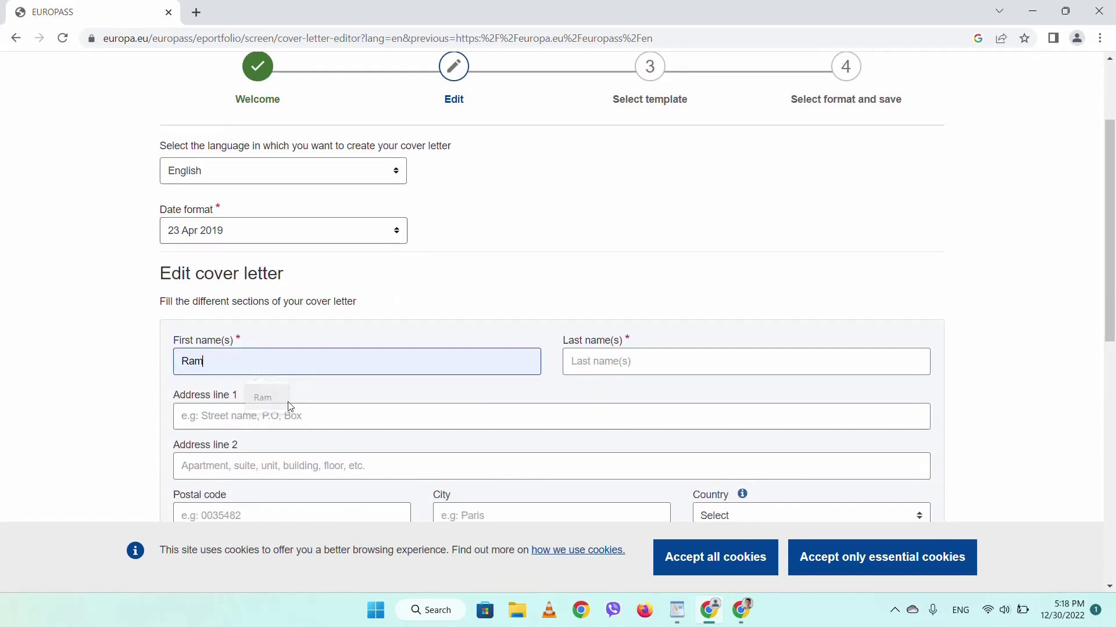
left_click(668, 361)
left_click(659, 397)
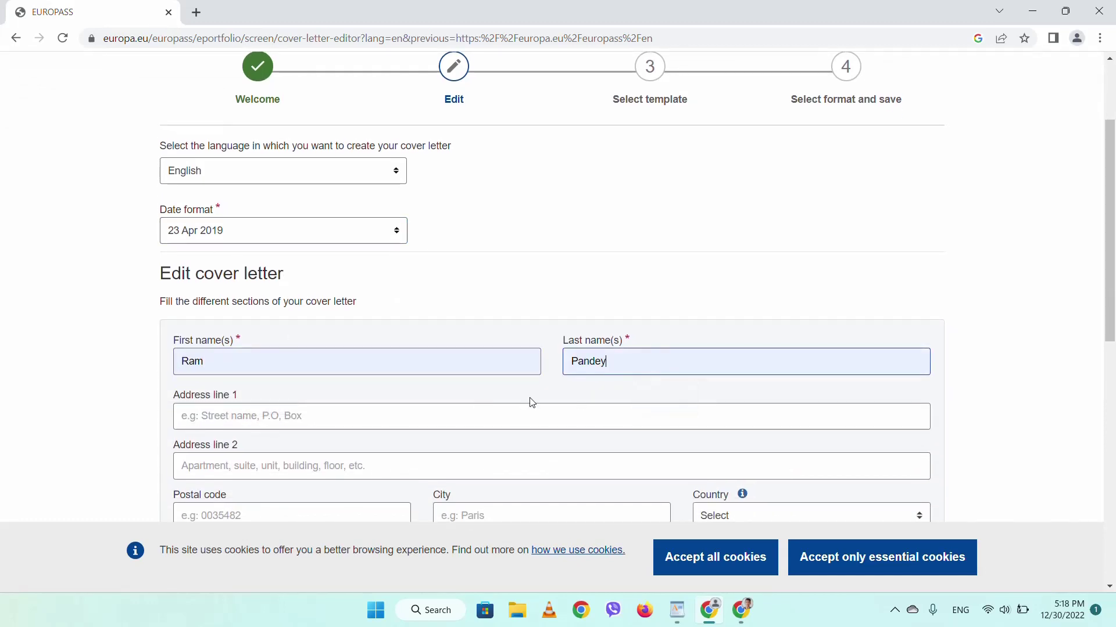
scroll(400, 407, "down", 2)
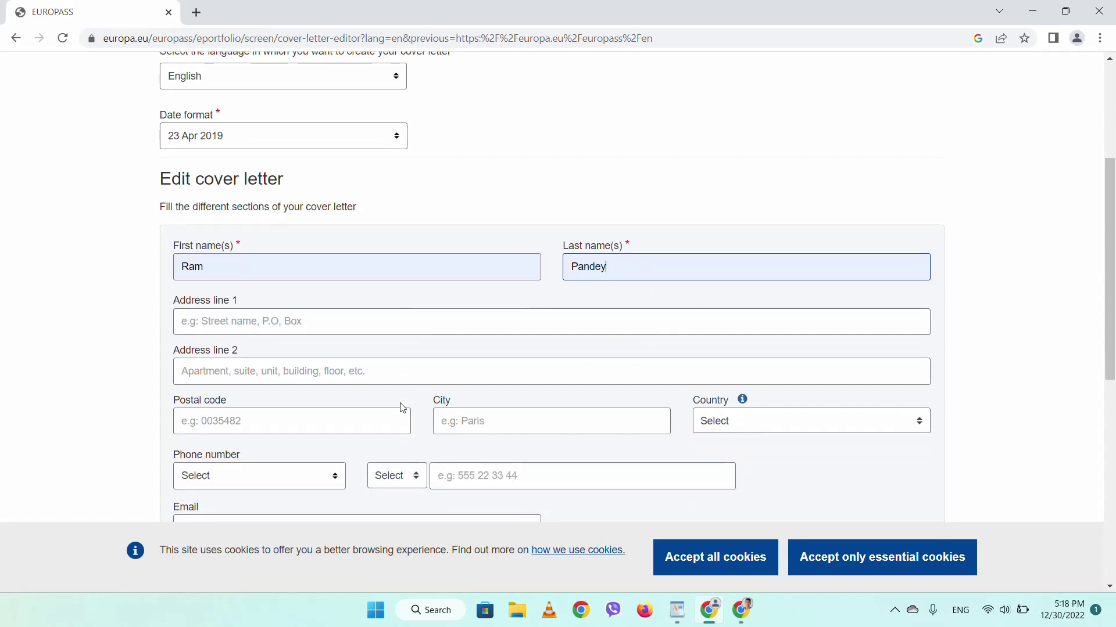
left_click(248, 324)
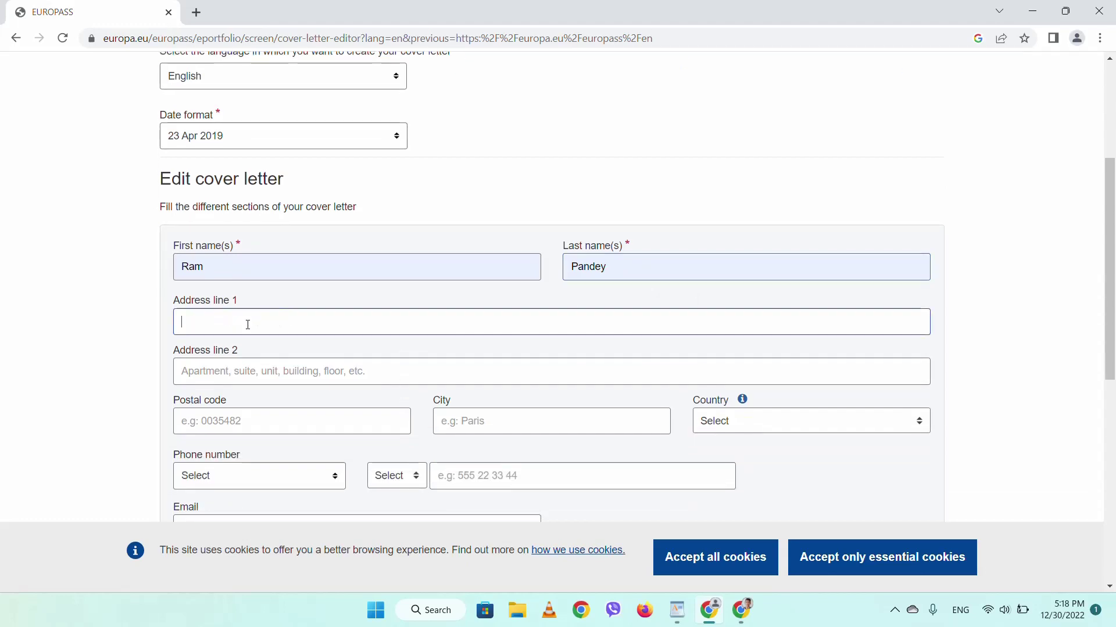
type("Bu")
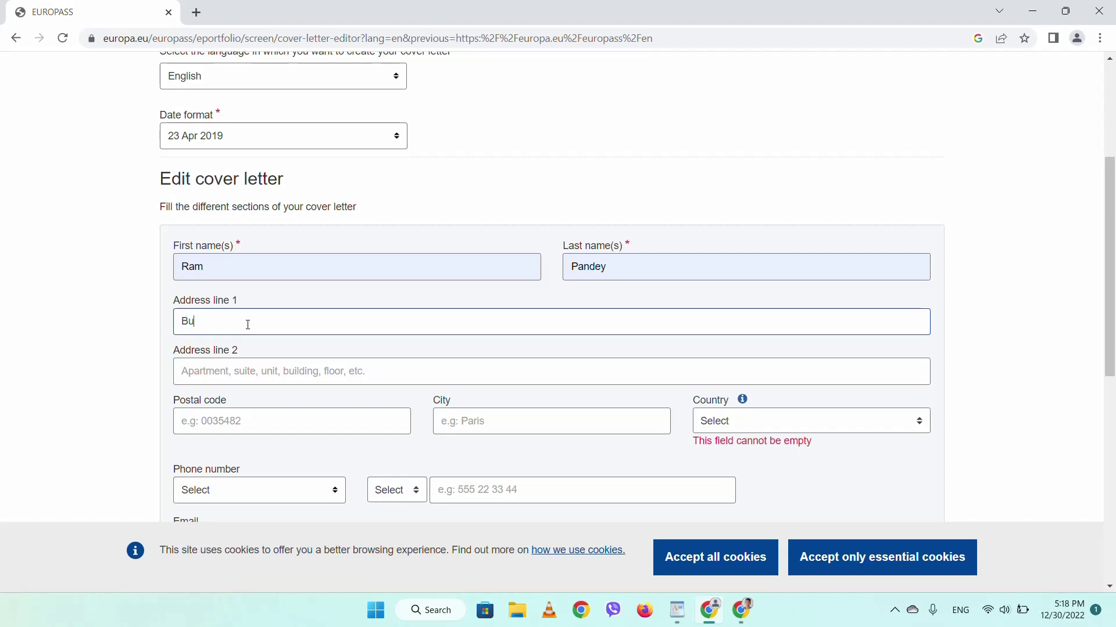
type("twal")
left_click(249, 361)
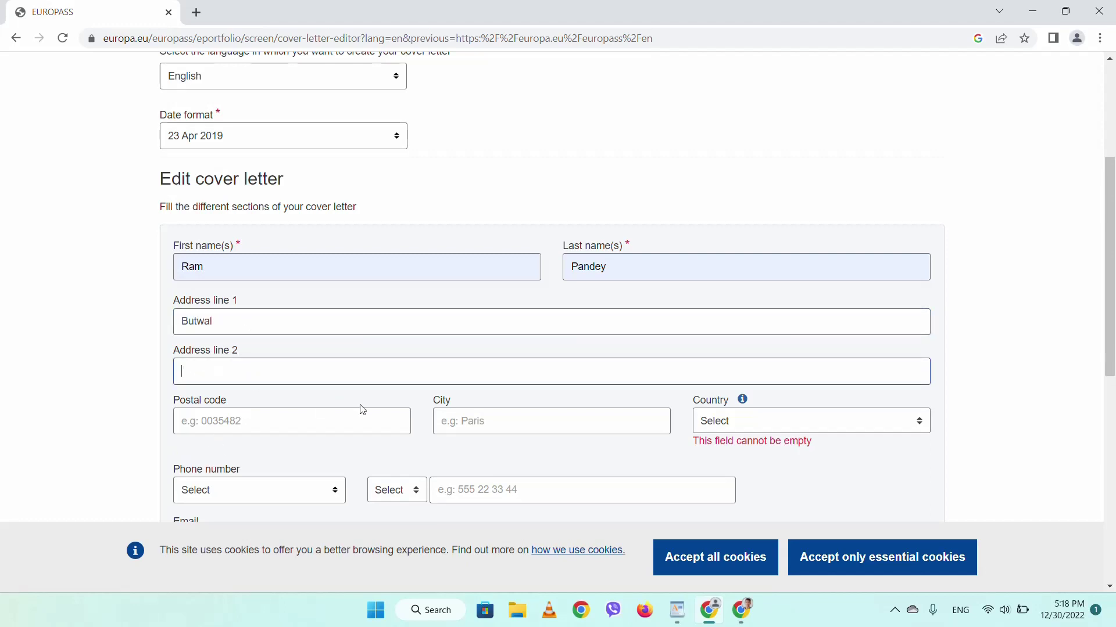
scroll(382, 409, "down", 1)
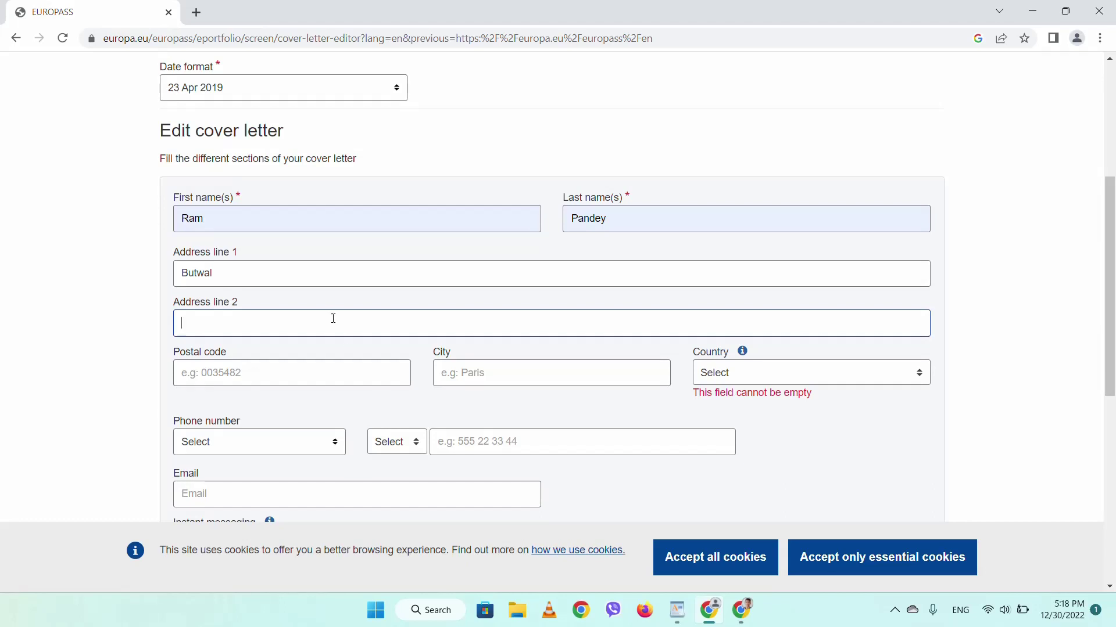
left_click(277, 277)
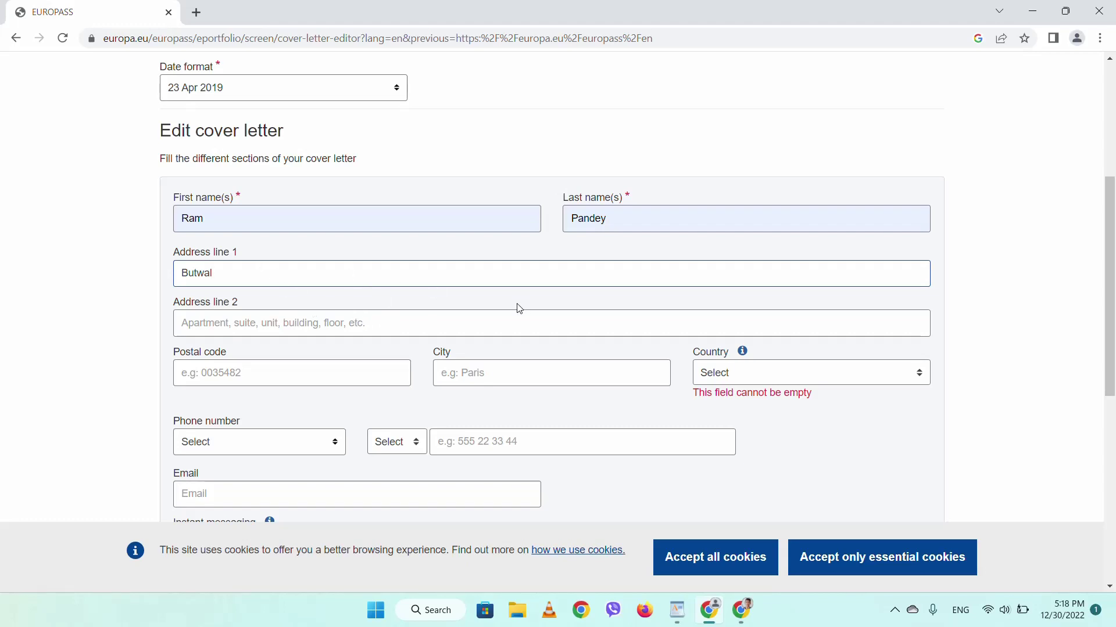
- Go through the postal code and city fields and set the country to Nepal
scroll(491, 375, "down", 1)
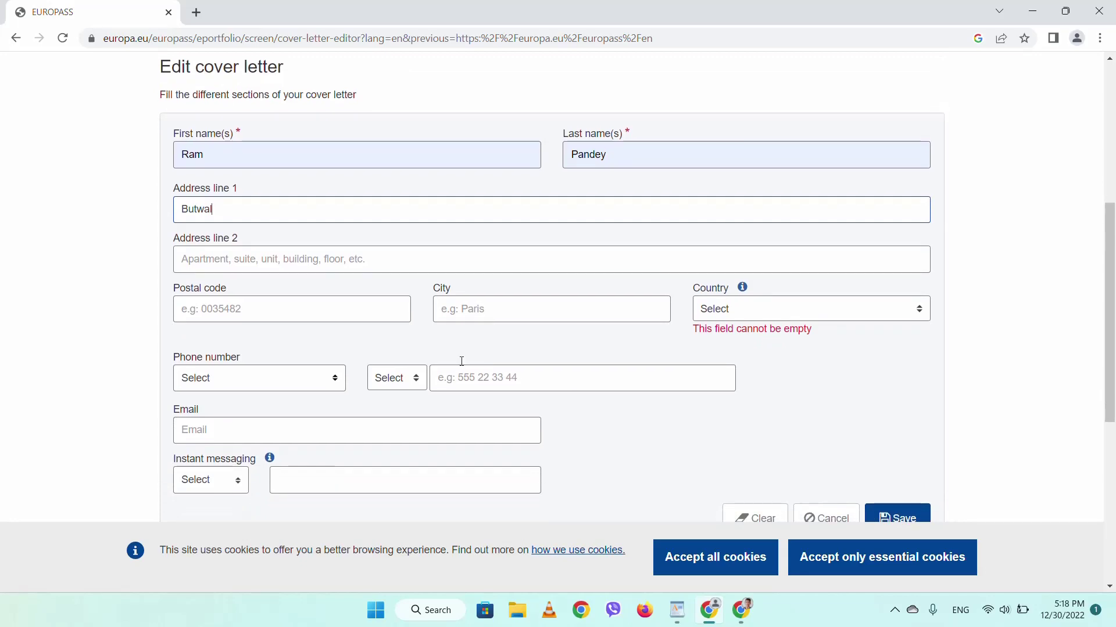
left_click(327, 307)
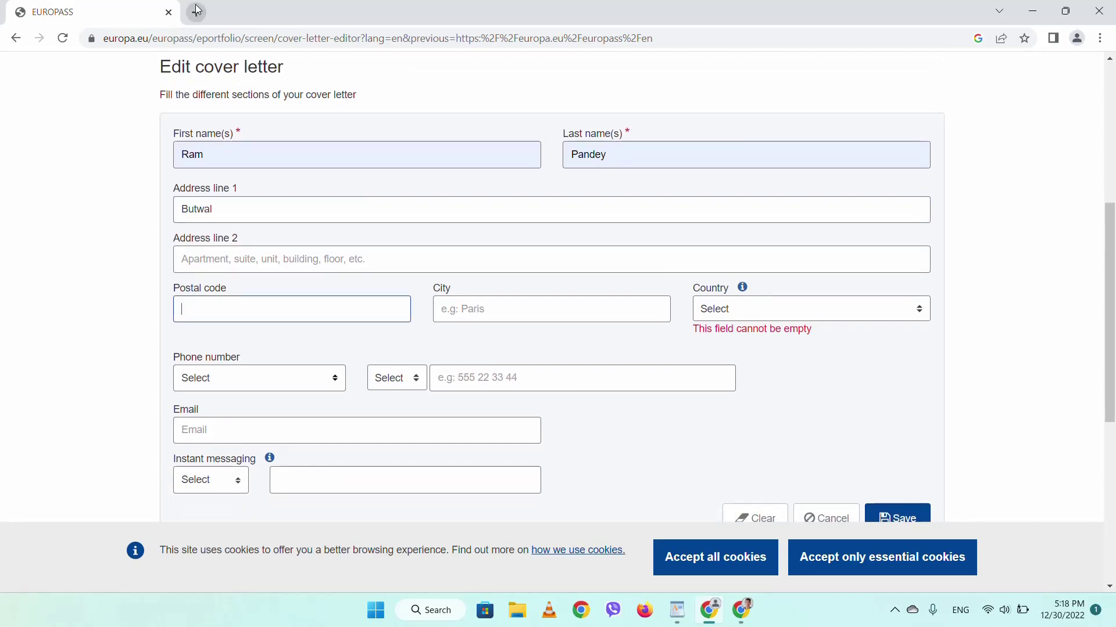
left_click(197, 12)
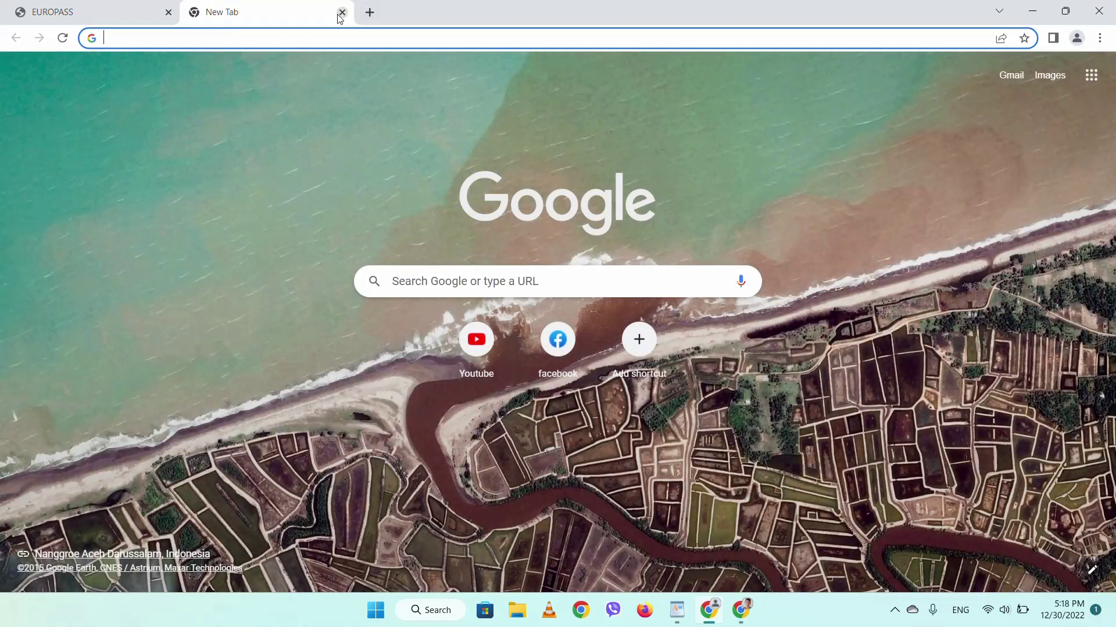
left_click(342, 12)
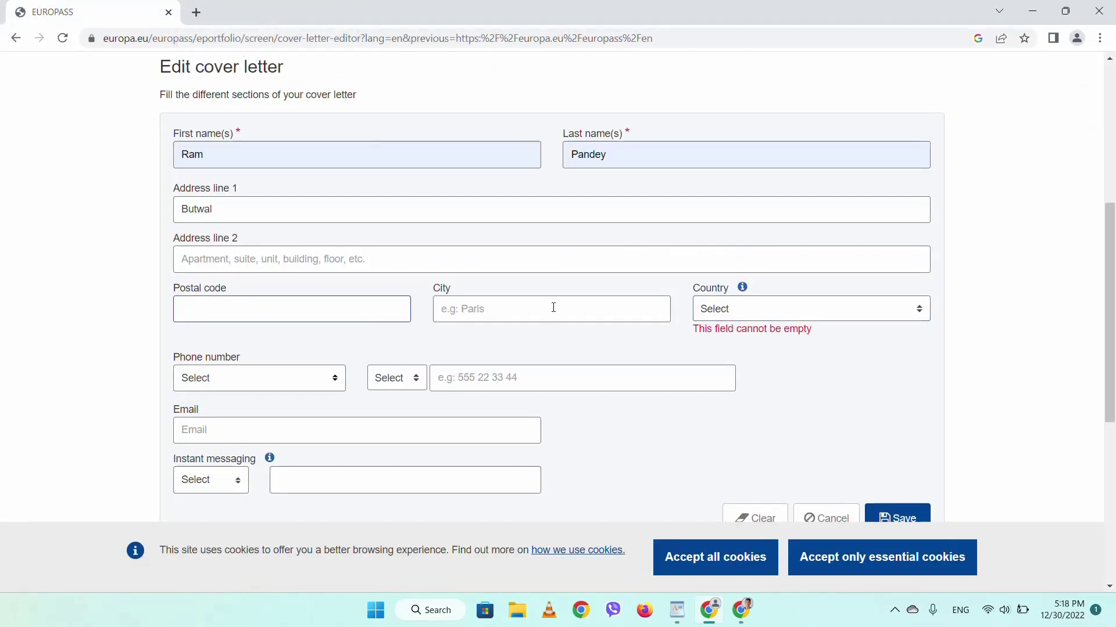
left_click(602, 309)
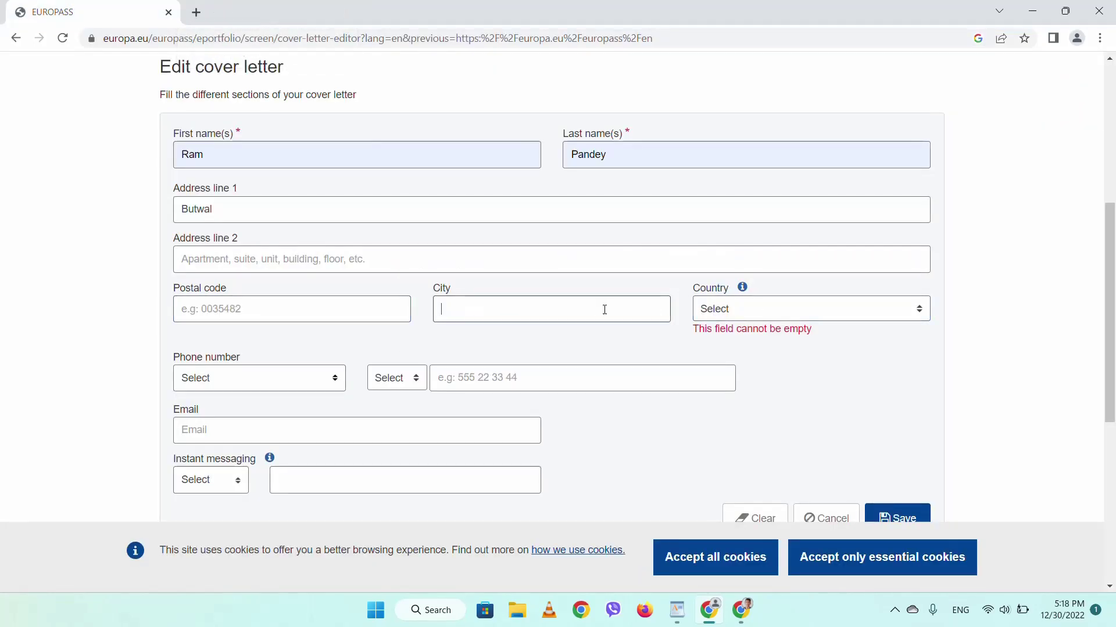
left_click(728, 316)
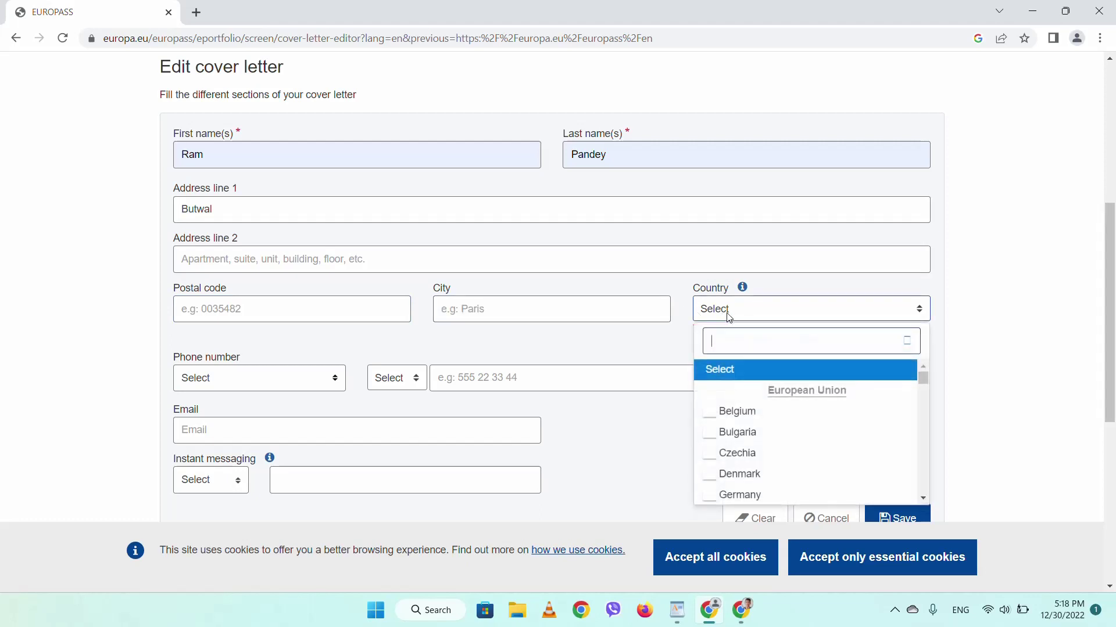
type("n")
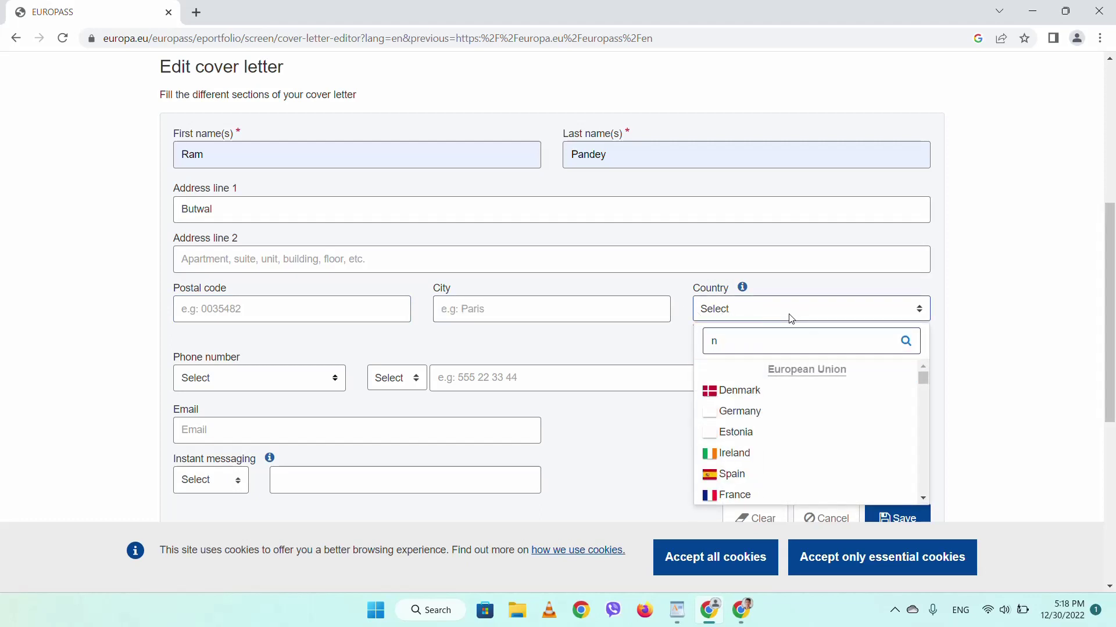
type("e")
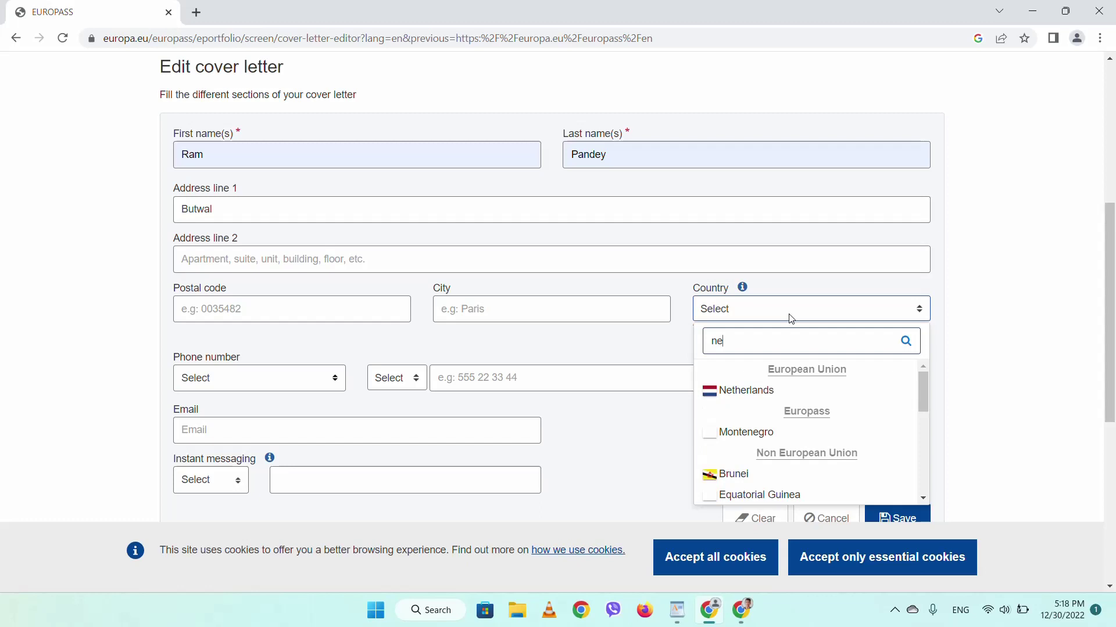
type("p")
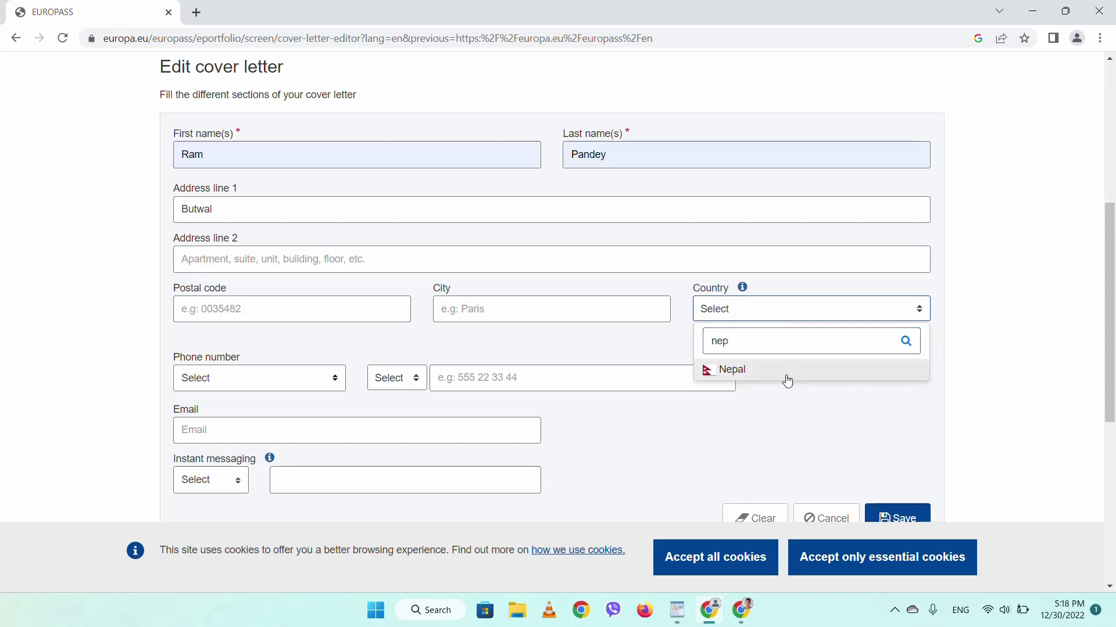
left_click(788, 372)
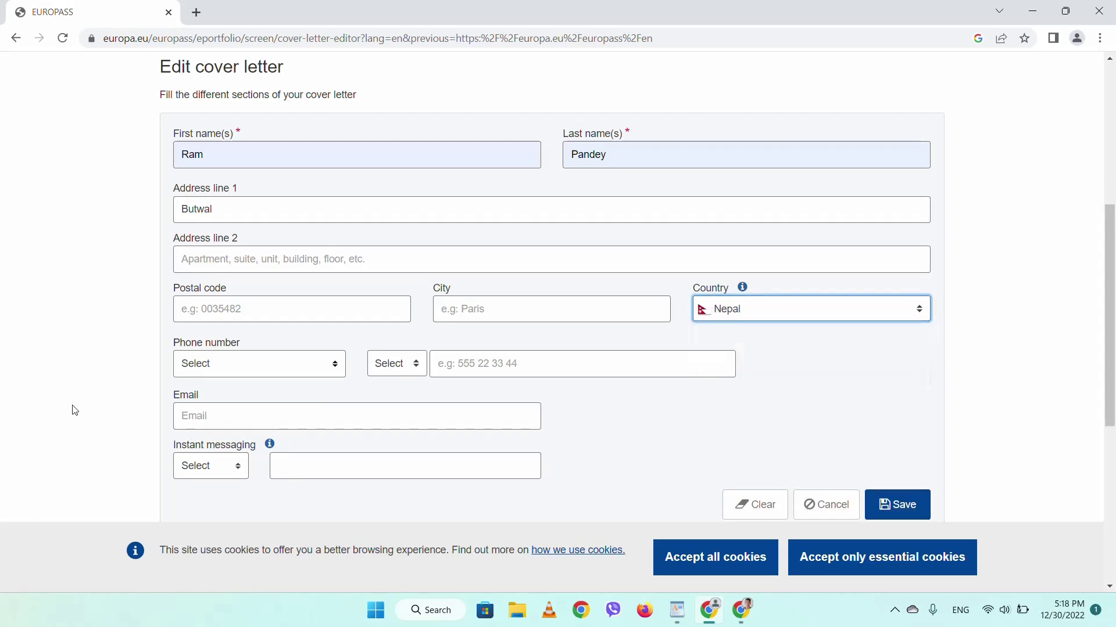
- Add the sender's Mobile phone number with Nepal's +977 country code
left_click(226, 372)
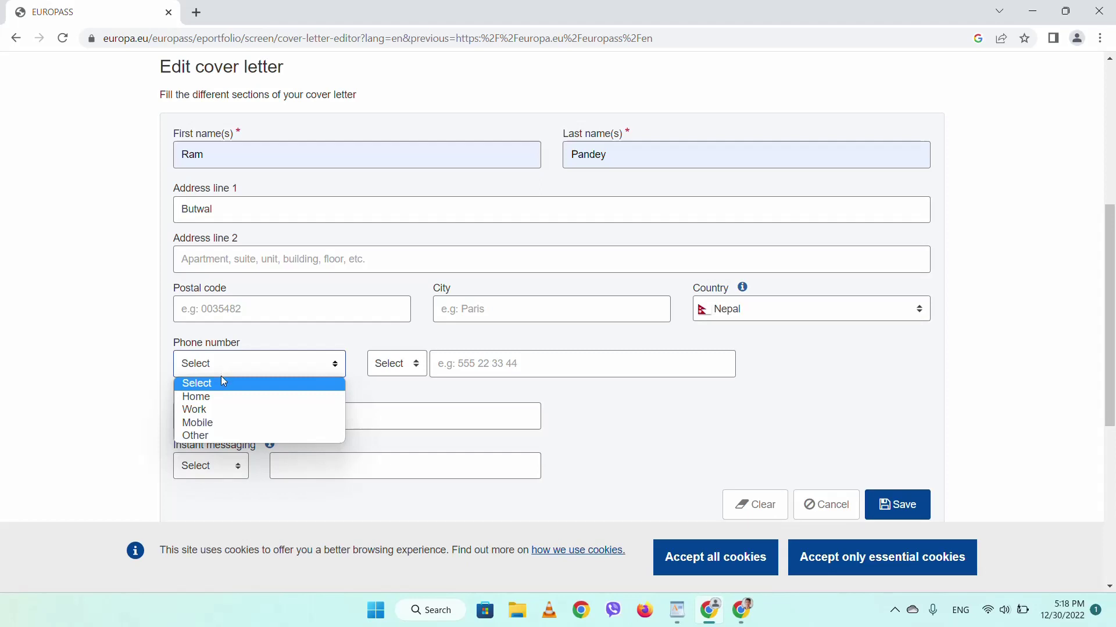
left_click(218, 420)
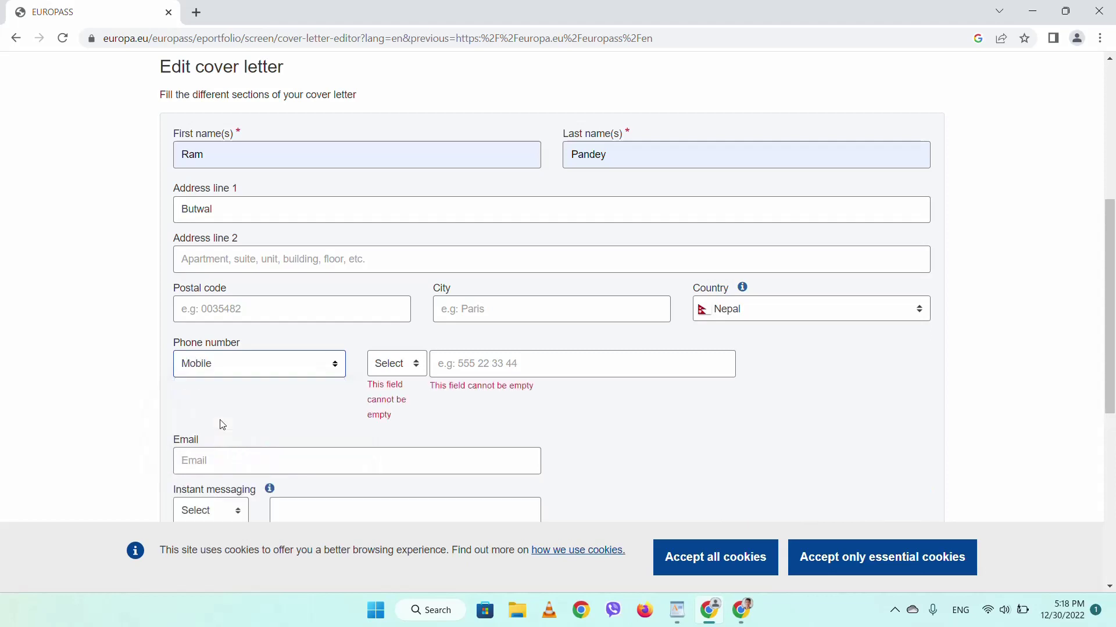
left_click(418, 371)
type("ne")
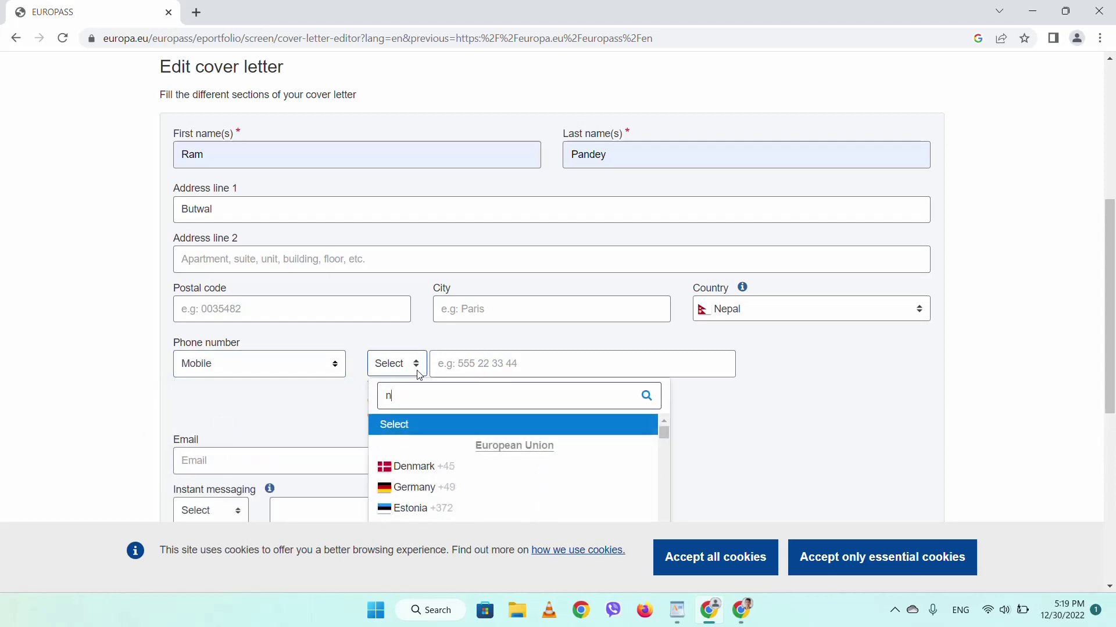
type("a")
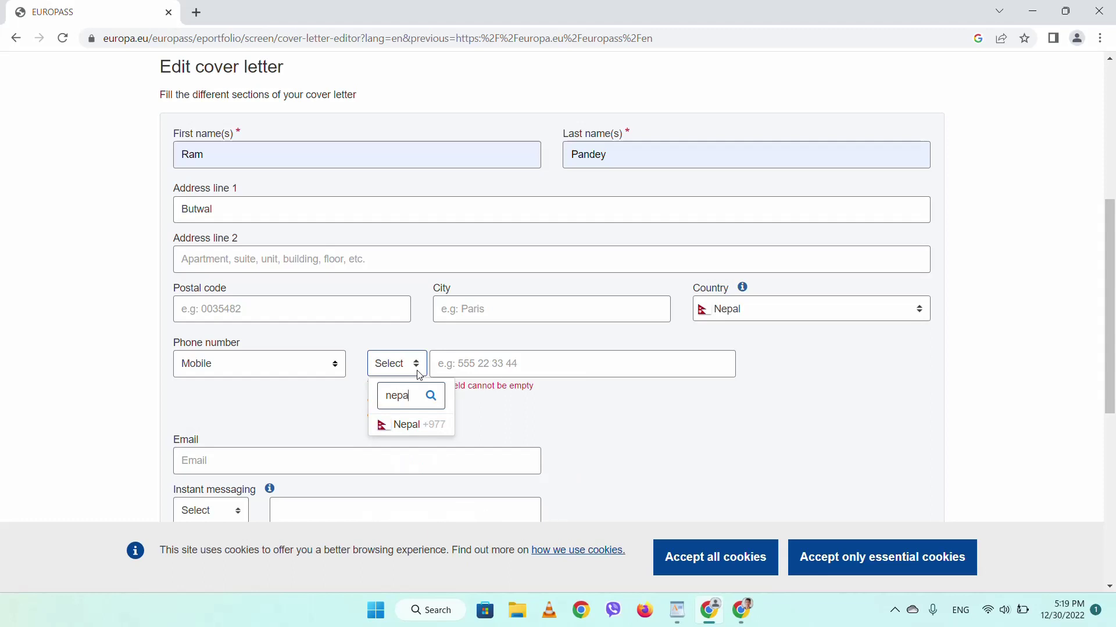
left_click(407, 425)
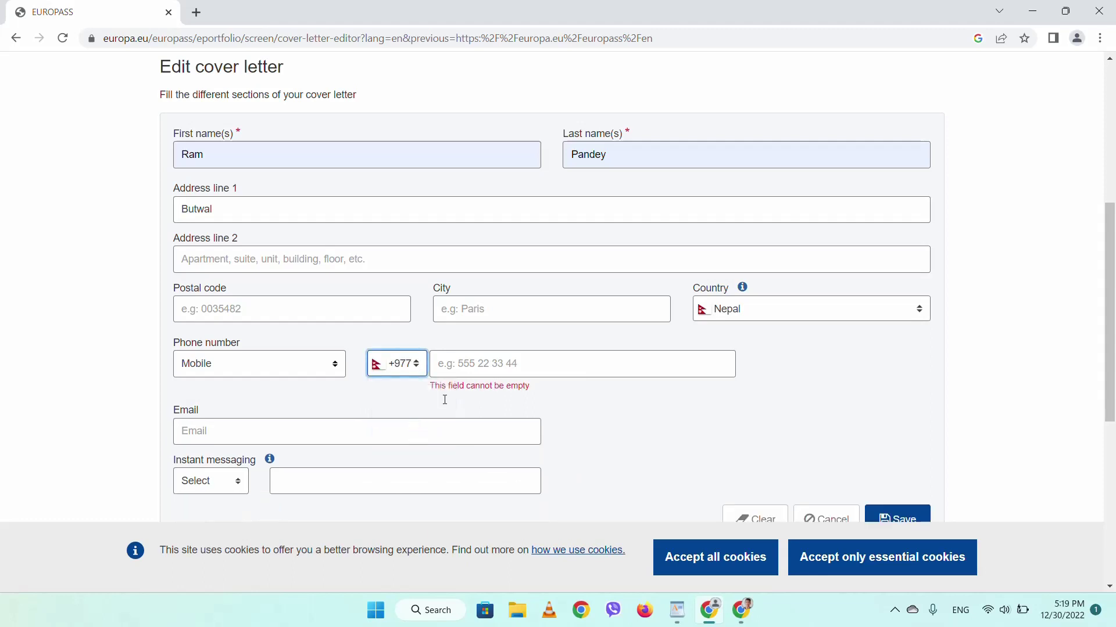
left_click(488, 369)
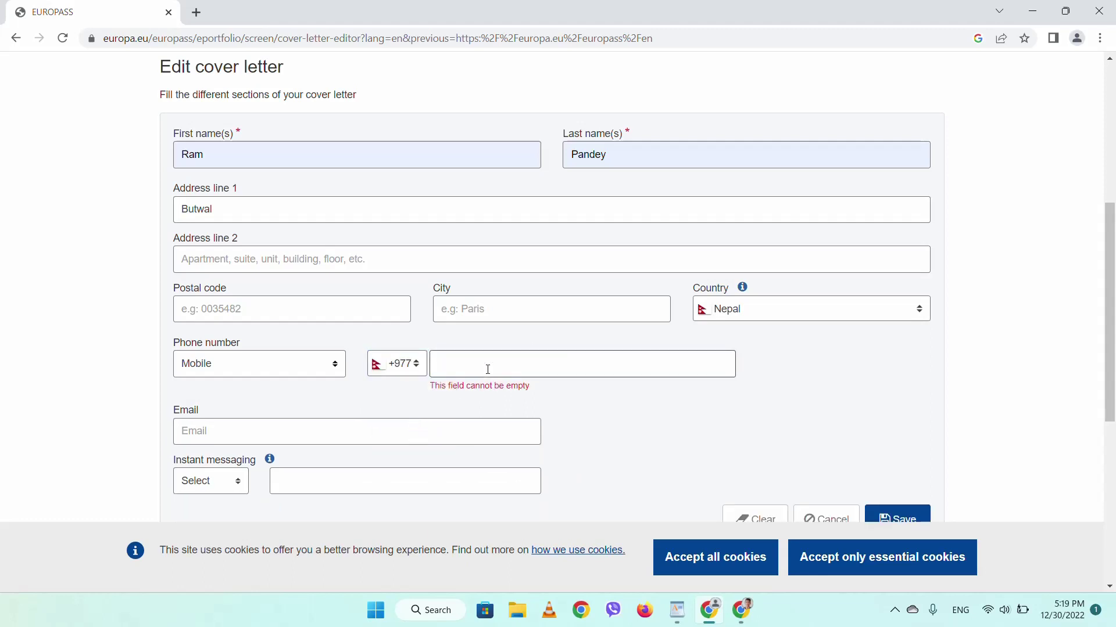
type("1235")
key("BackSpace")
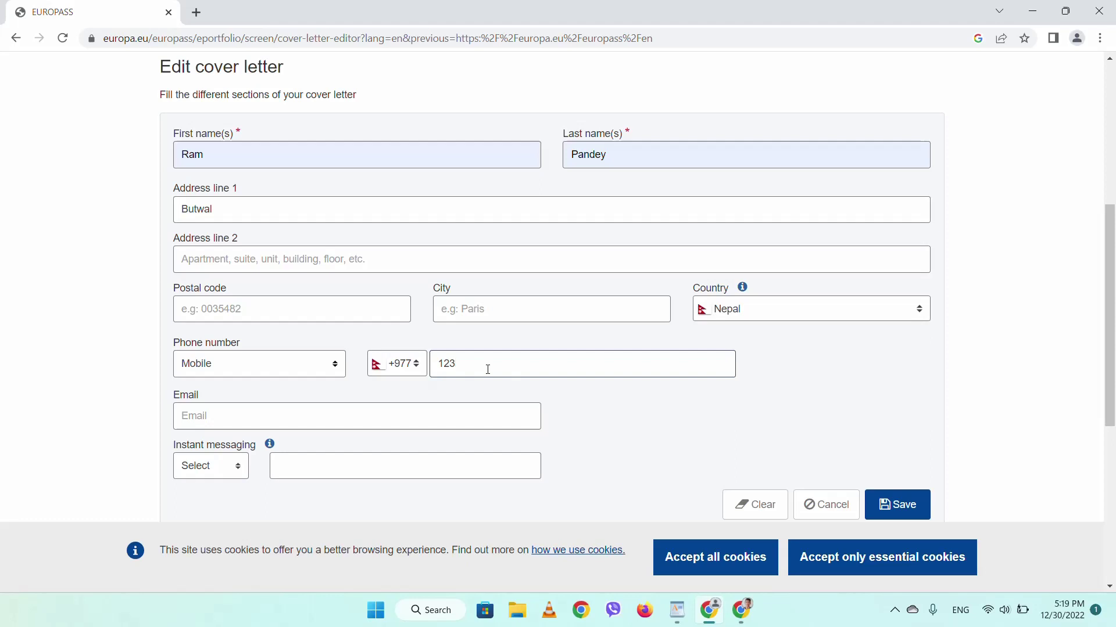
type("456789")
- Enter the sender's Gmail e-mail address in the Email field
left_click(397, 408)
scroll(394, 409, "down", 1)
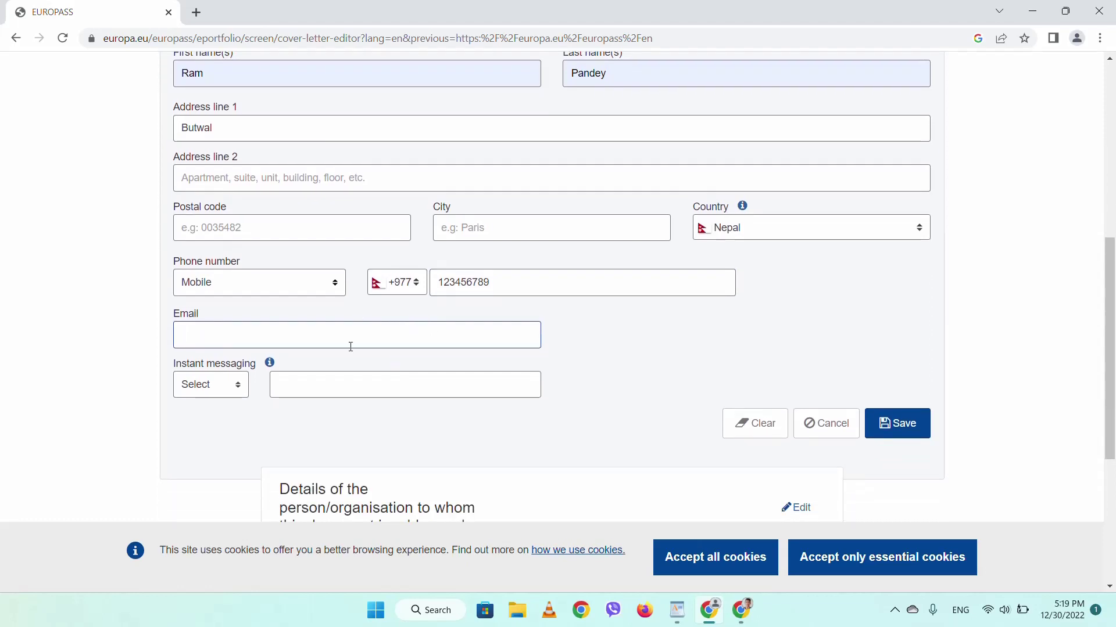
scroll(360, 338, "down", 1)
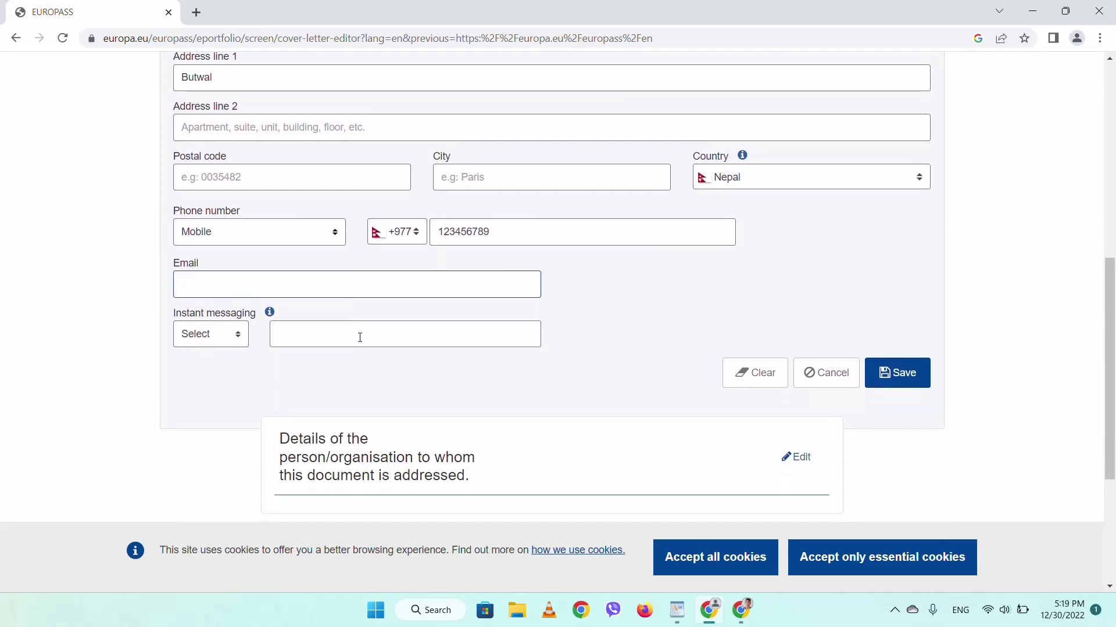
left_click(501, 229)
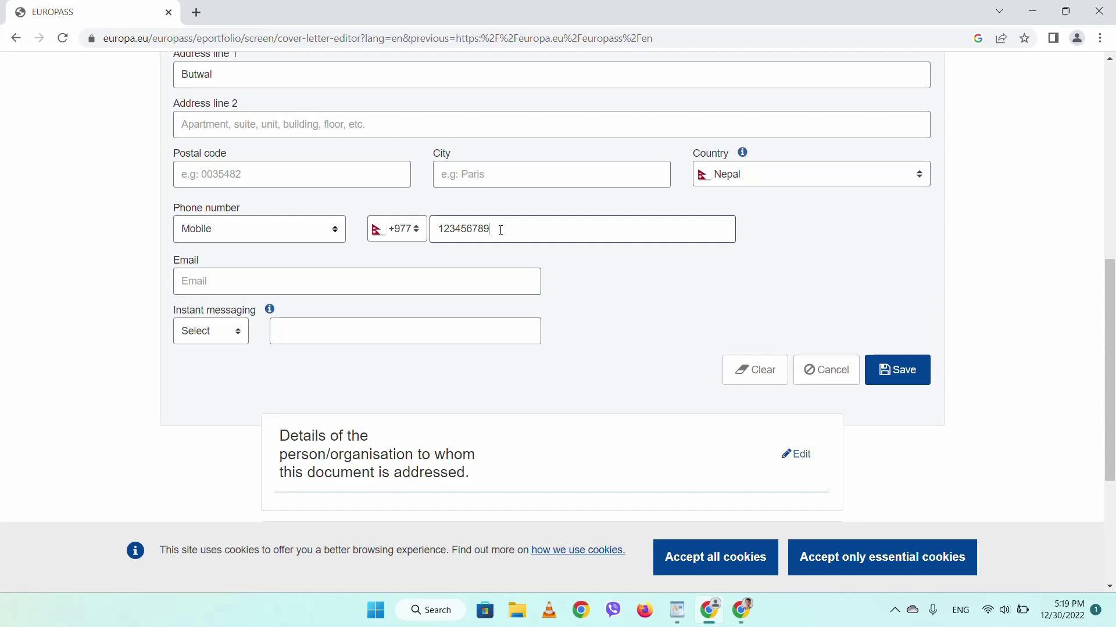
left_click(267, 279)
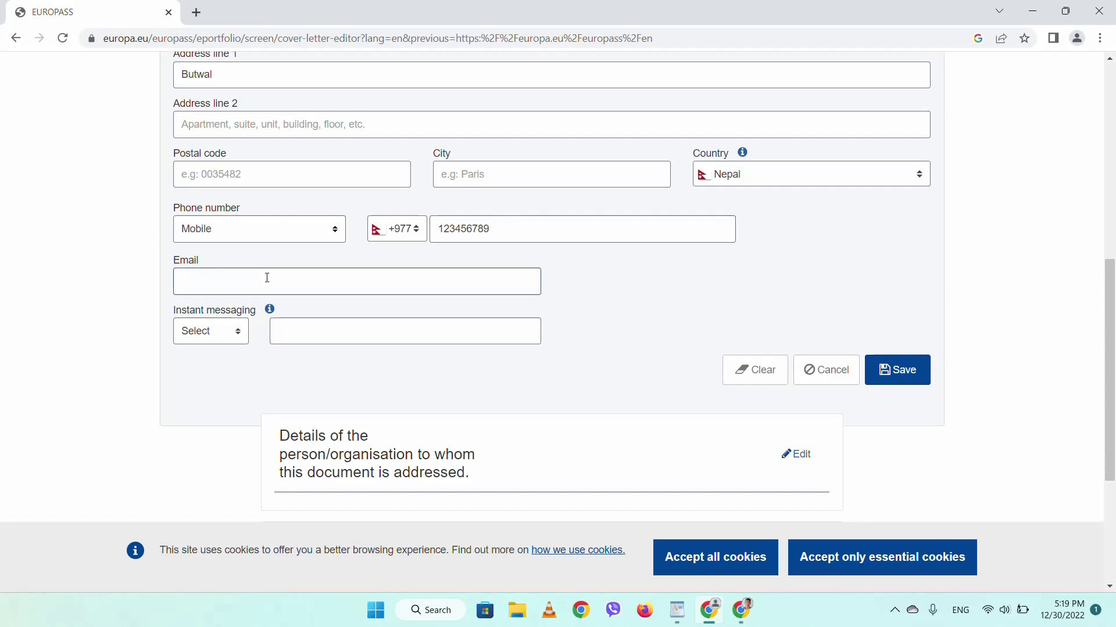
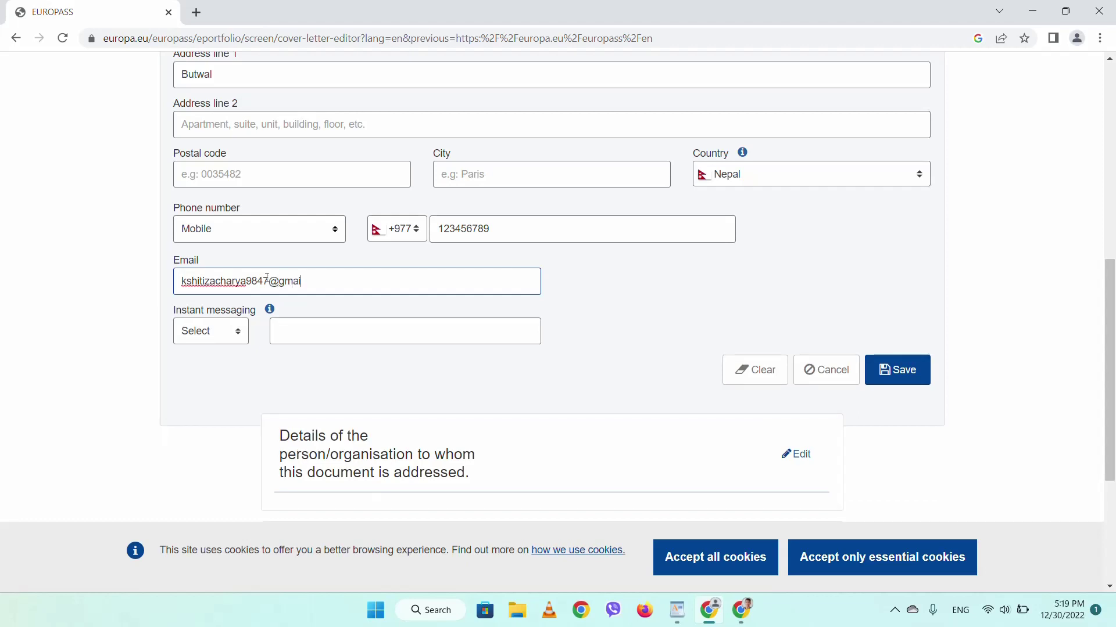
- Save the sender's contact details and enter 'Ag Recruit Company' as the addressee organisation
left_click(898, 370)
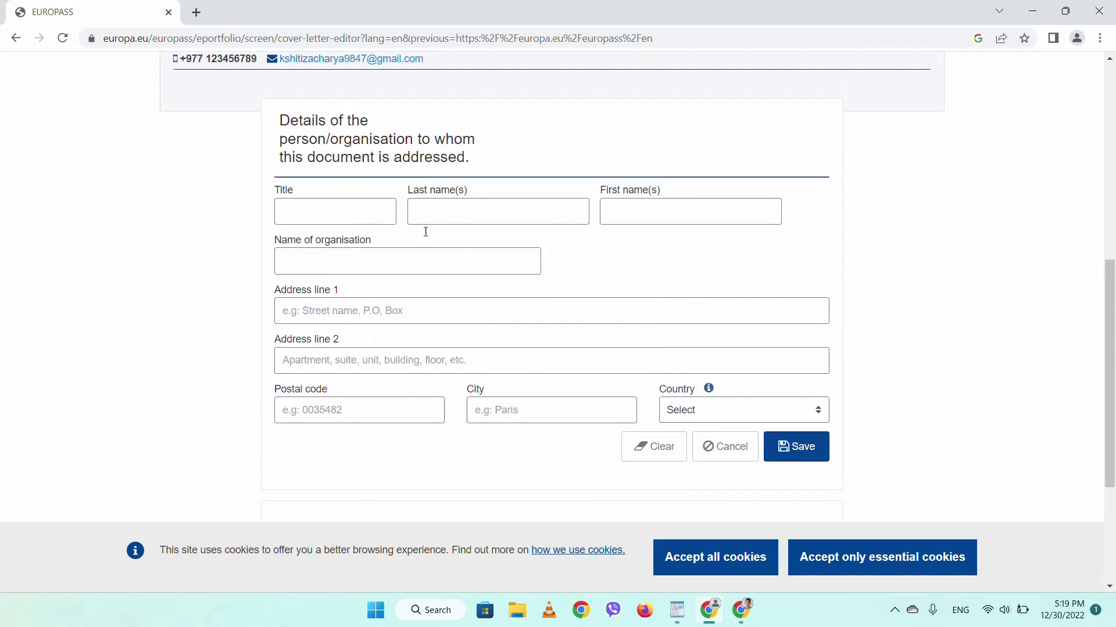
left_click(329, 262)
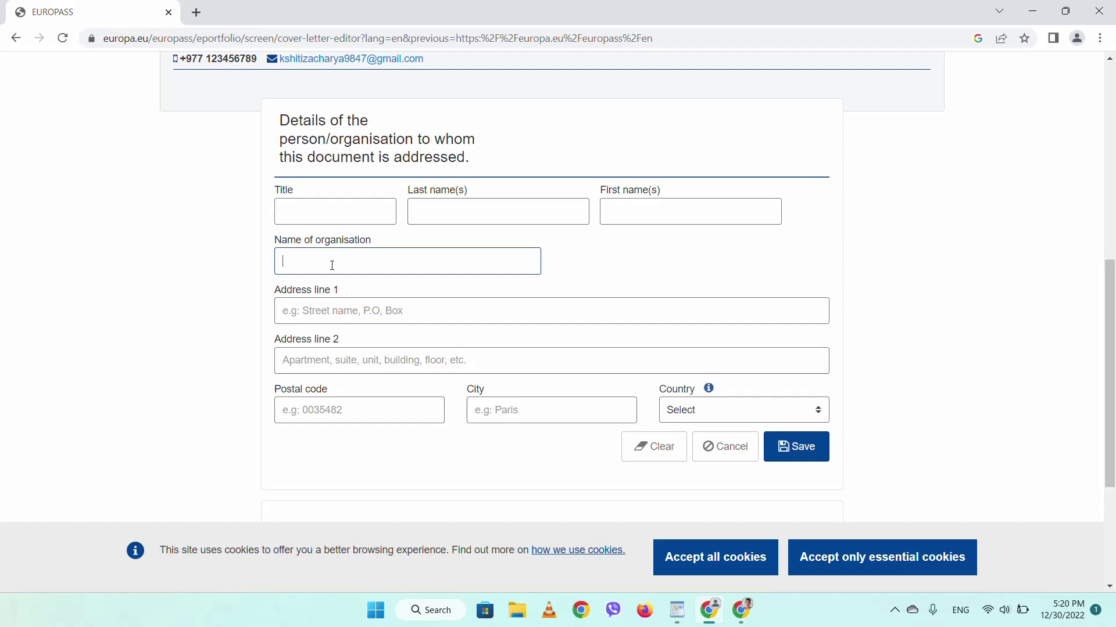
type("Ag Recruit Company")
- Put the cursor in the addressee's Address line 1 field
left_click(405, 314)
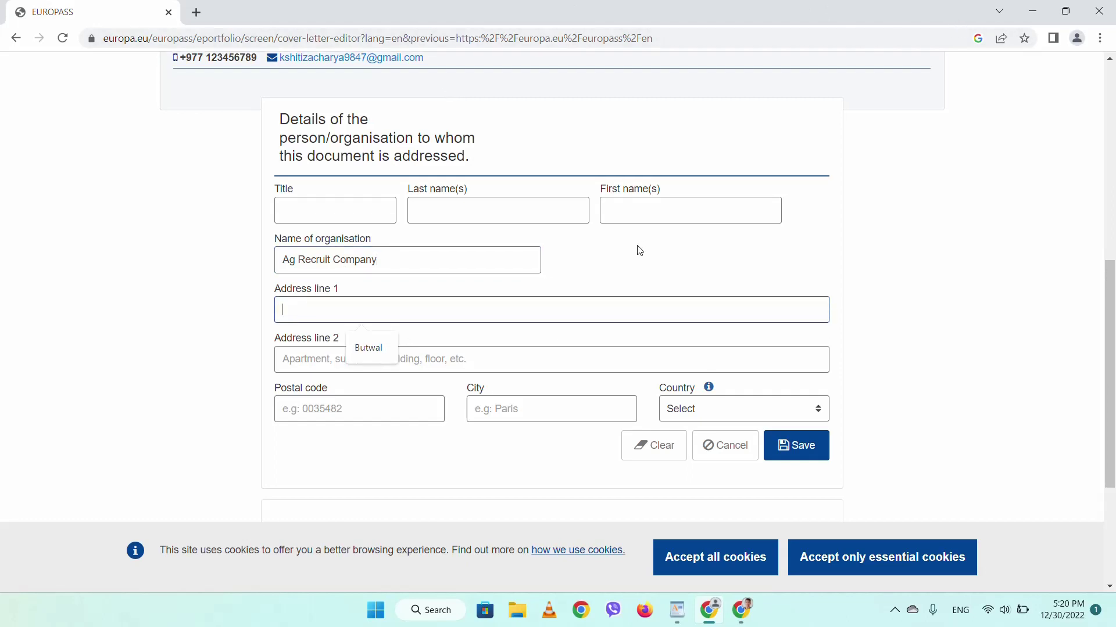
scroll(637, 249, "down", 1)
left_click(481, 276)
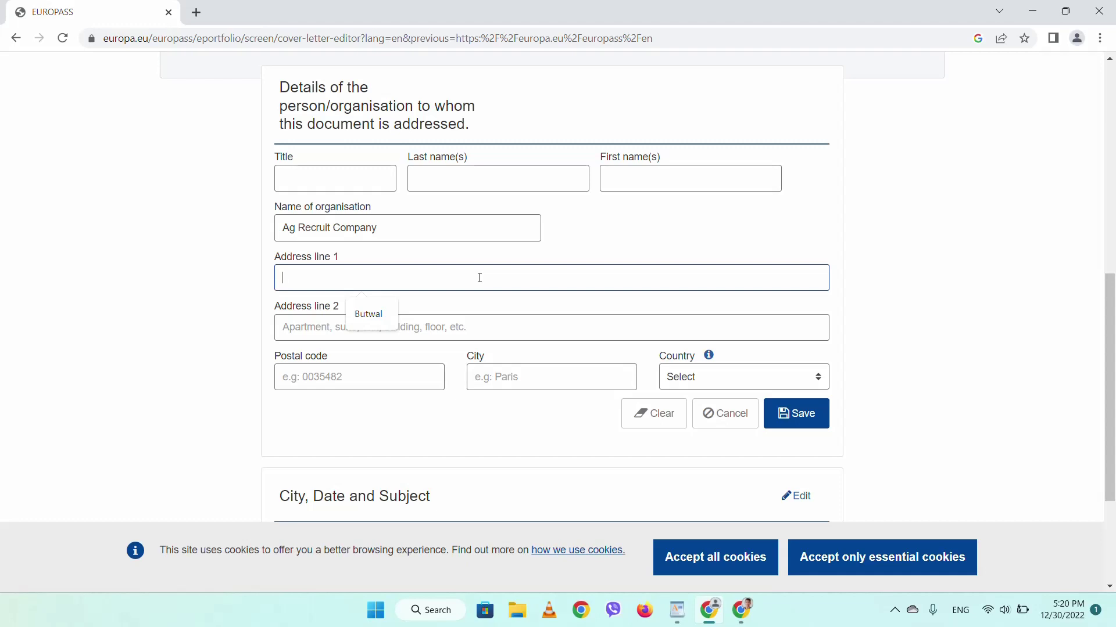
scroll(480, 278, "down", 1)
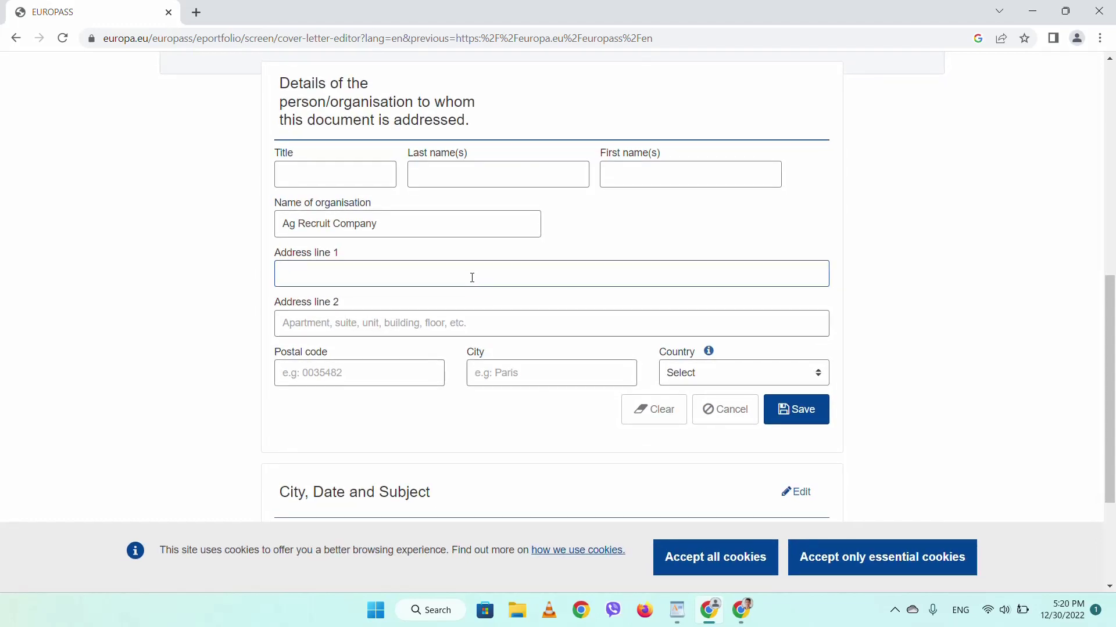
left_click(479, 278)
- Google 'ag recruitment', check agrecruitment.eu's footer for the UK head office, then return to Europass
left_click(196, 12)
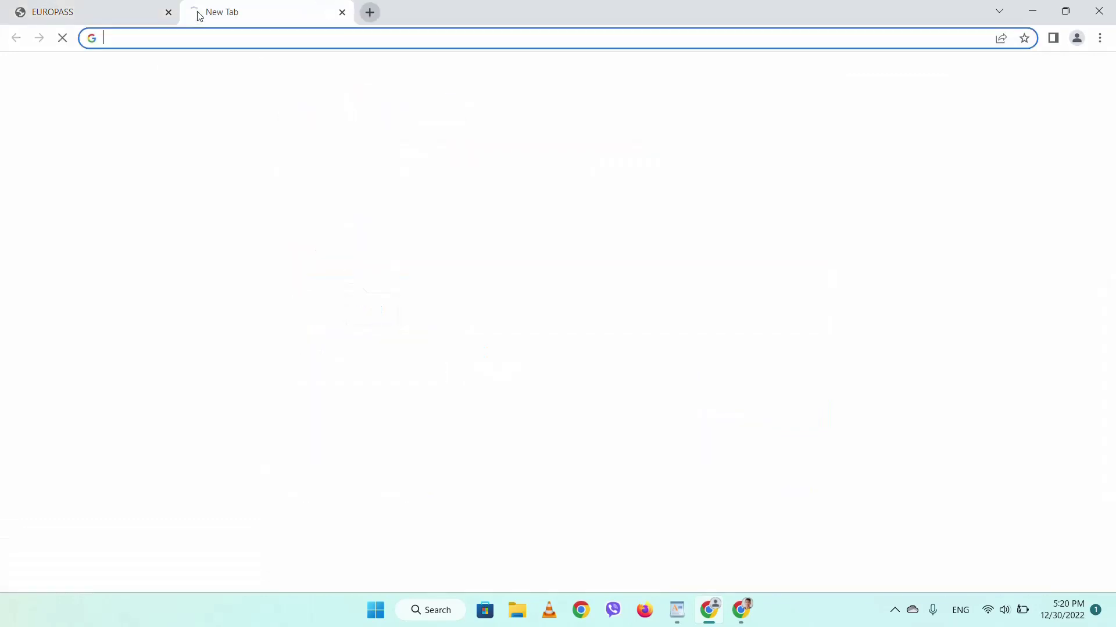
type("ag")
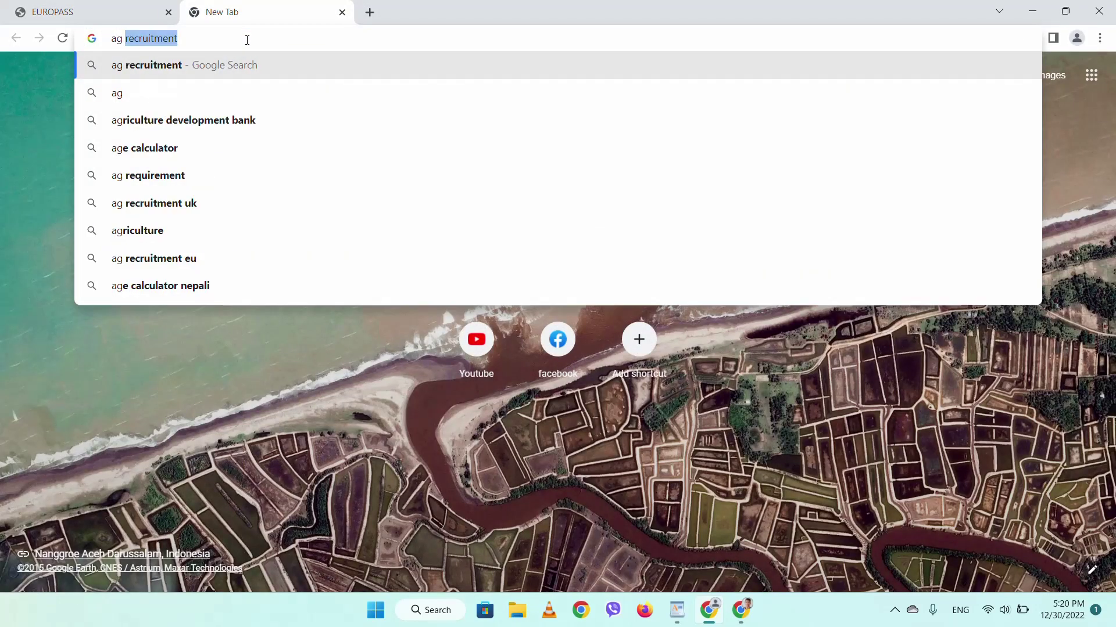
left_click(258, 65)
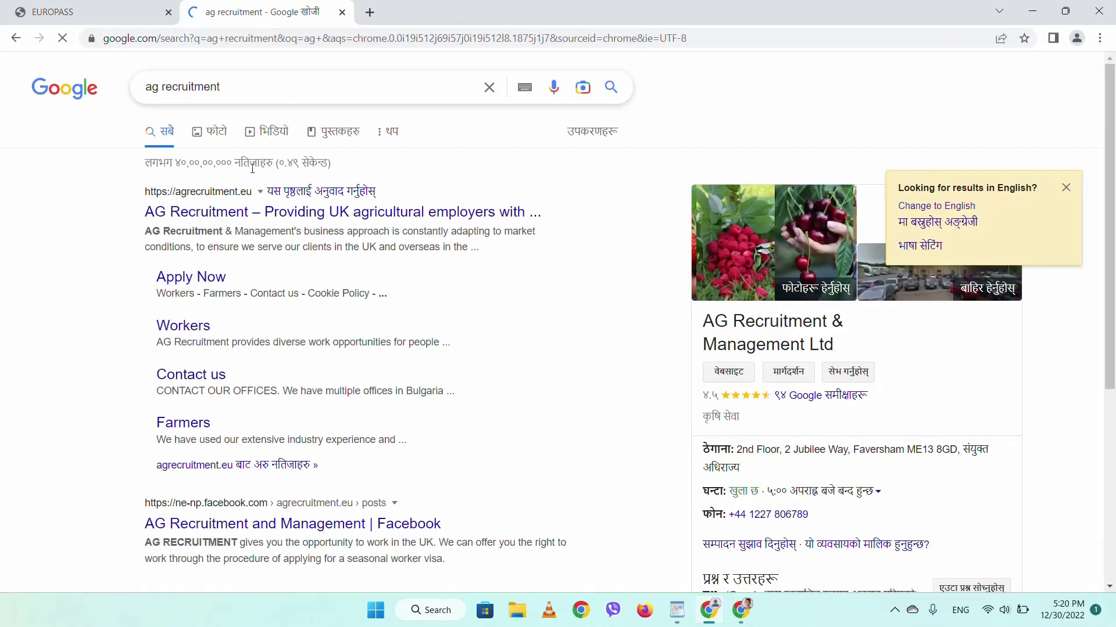
left_click(248, 208)
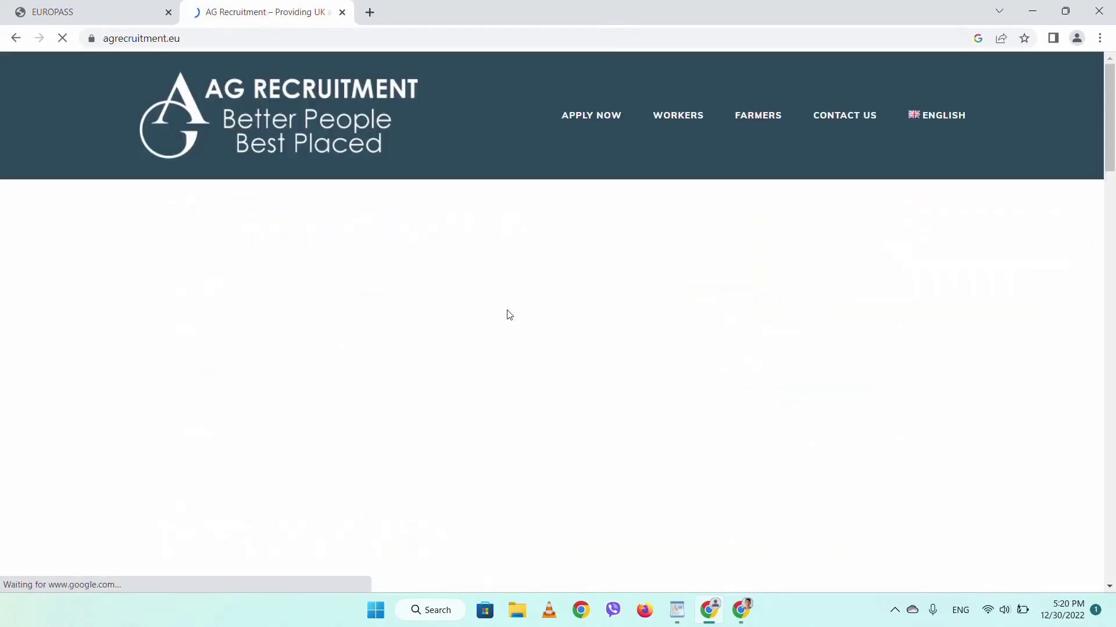
scroll(509, 315, "down", 5)
scroll(509, 314, "up", 10)
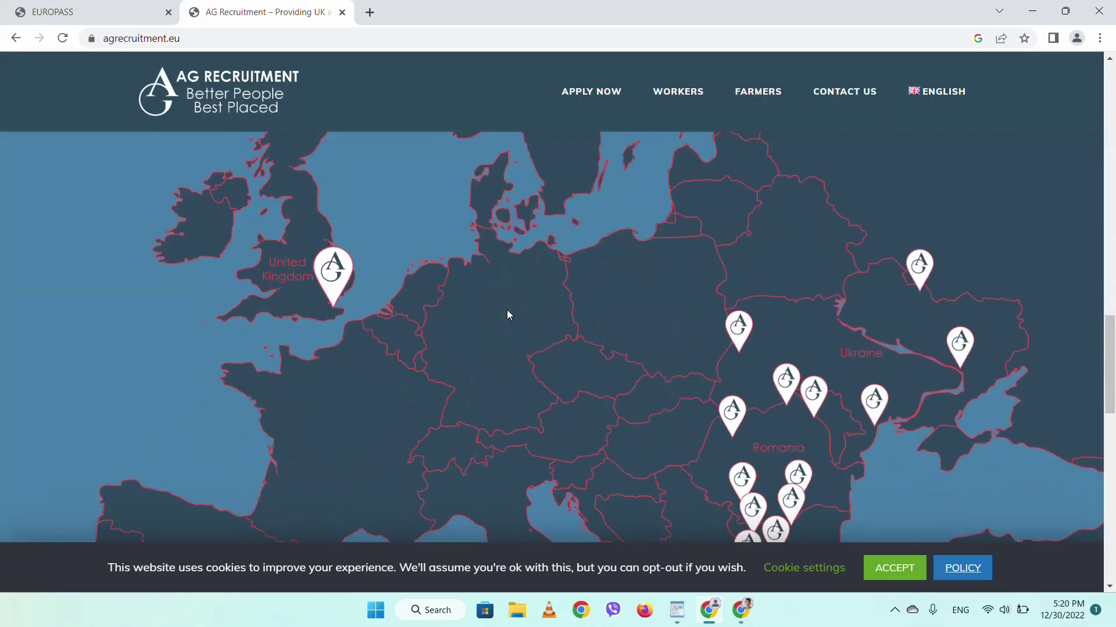
scroll(507, 313, "down", 12)
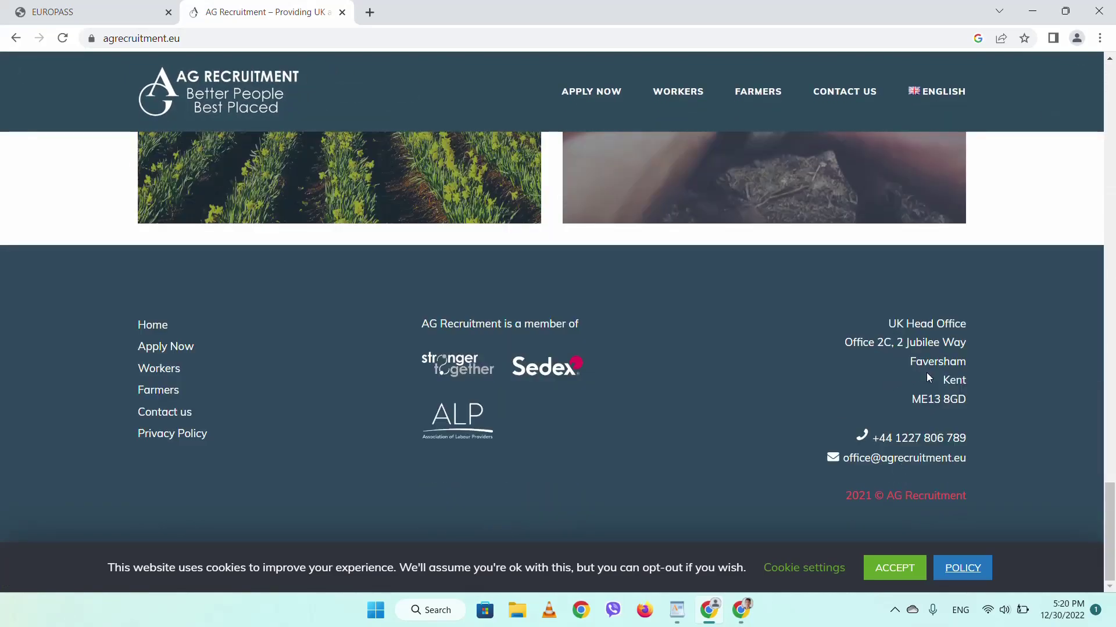
left_click(37, 10)
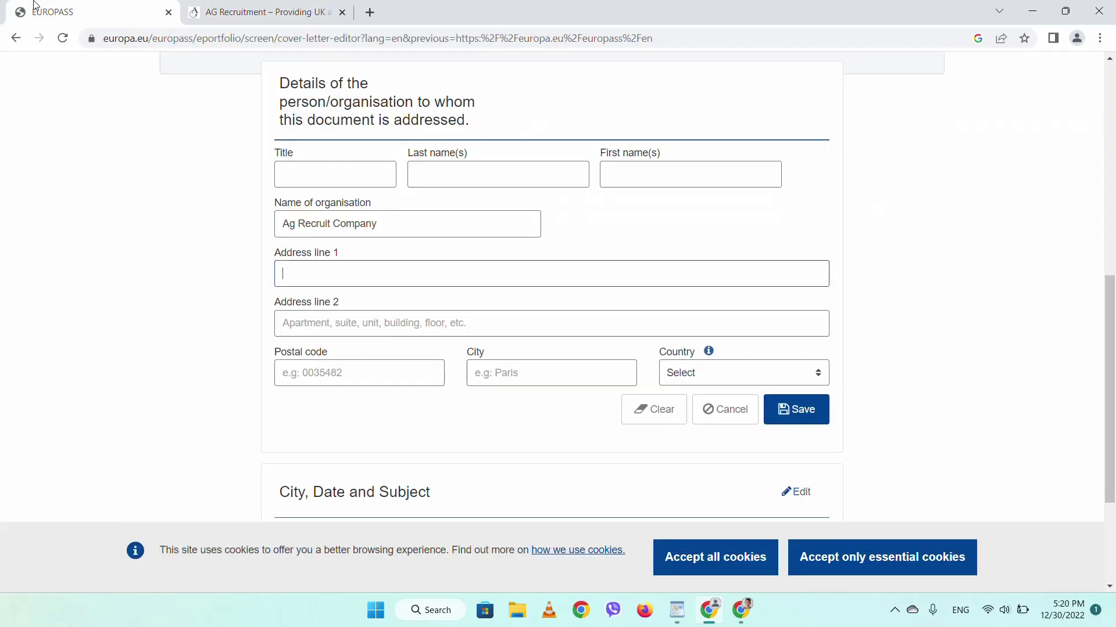
- Save the addressee details and reopen them for editing
left_click(805, 419)
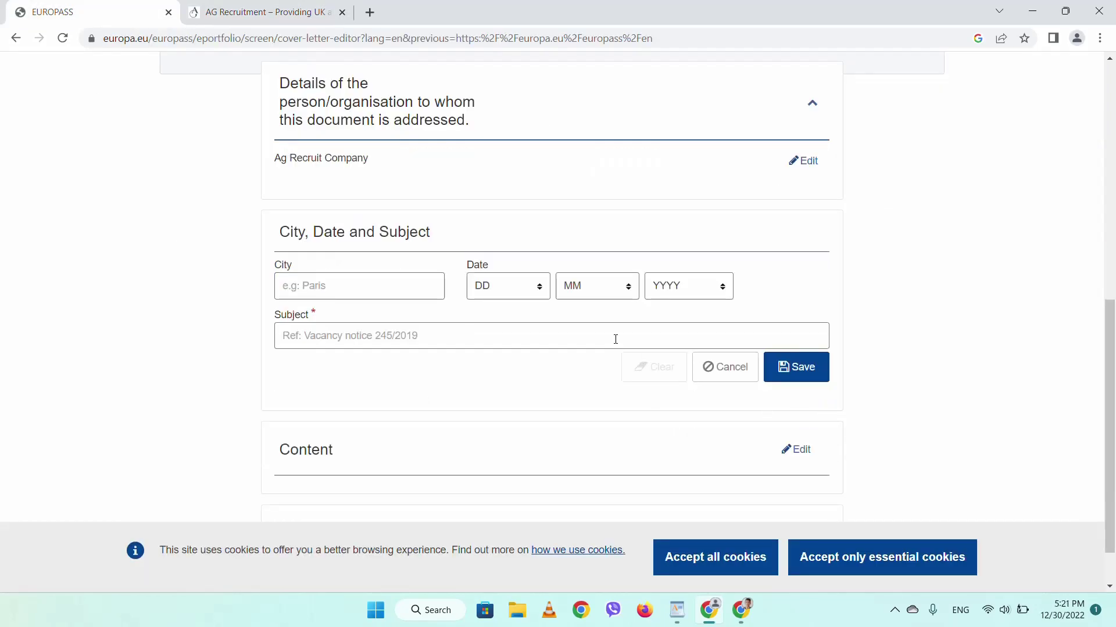
scroll(619, 341, "up", 3)
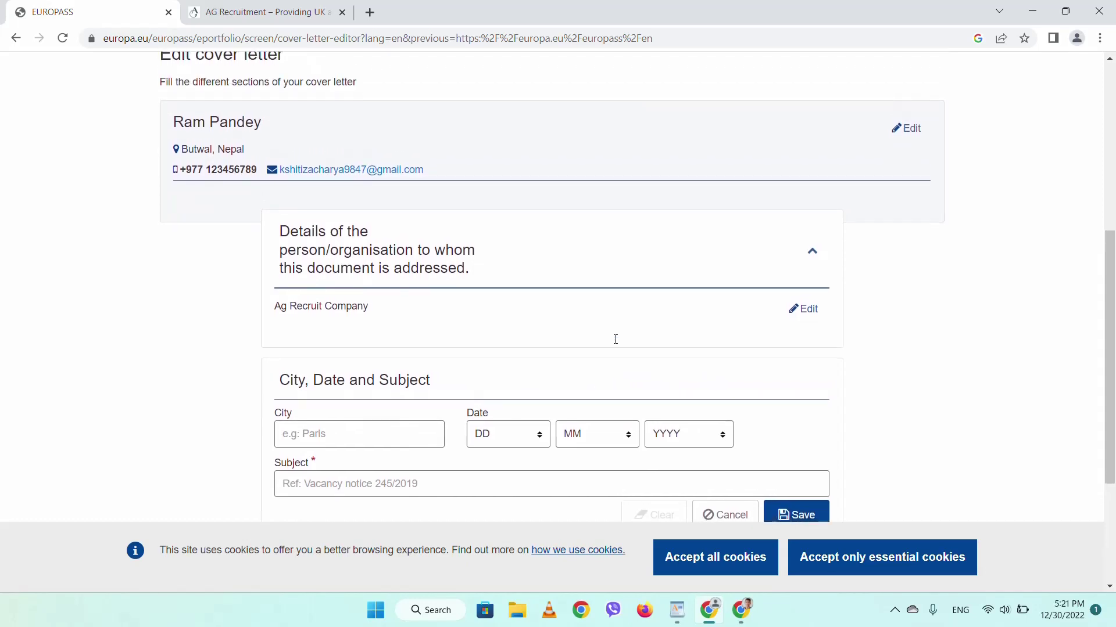
left_click(809, 310)
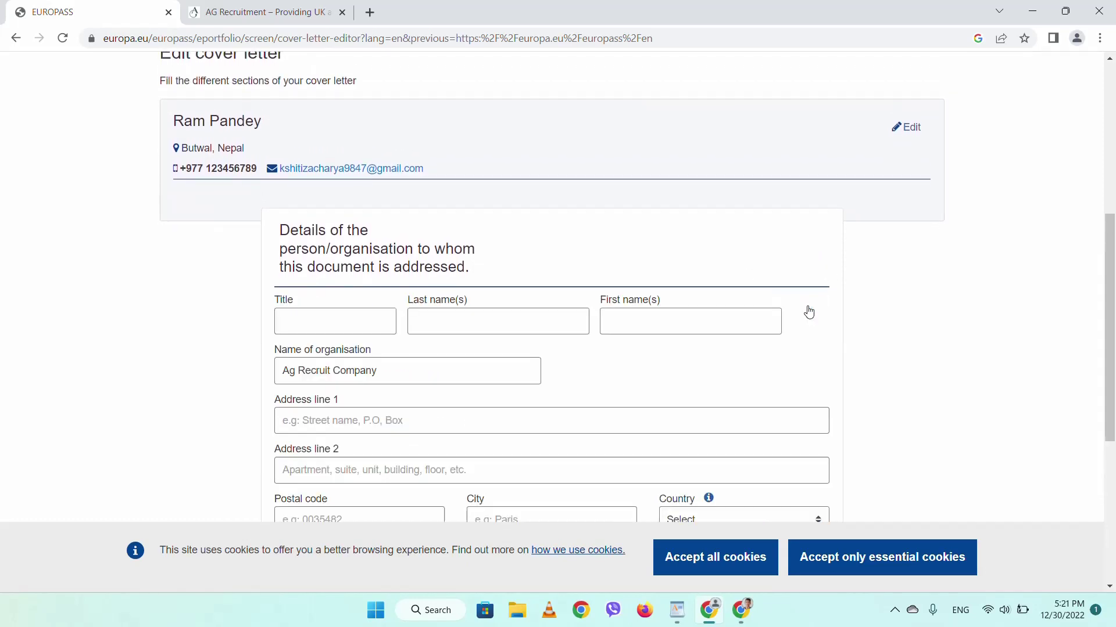
- Set the addressee's country to United Kingdom and save the addressee form
scroll(744, 356, "down", 2)
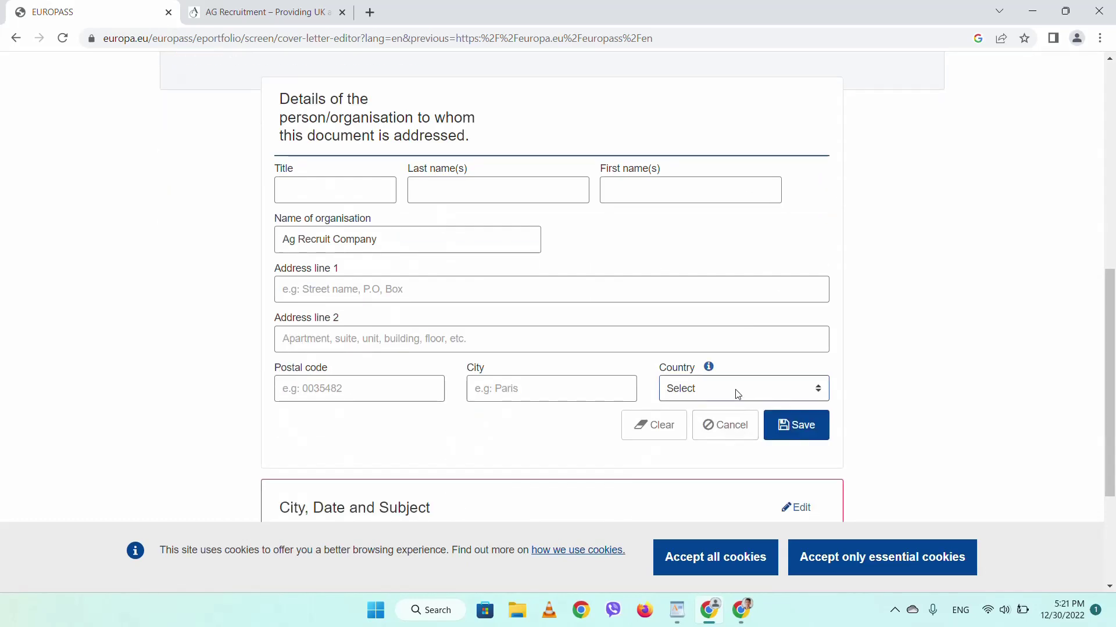
left_click(756, 390)
type("uk")
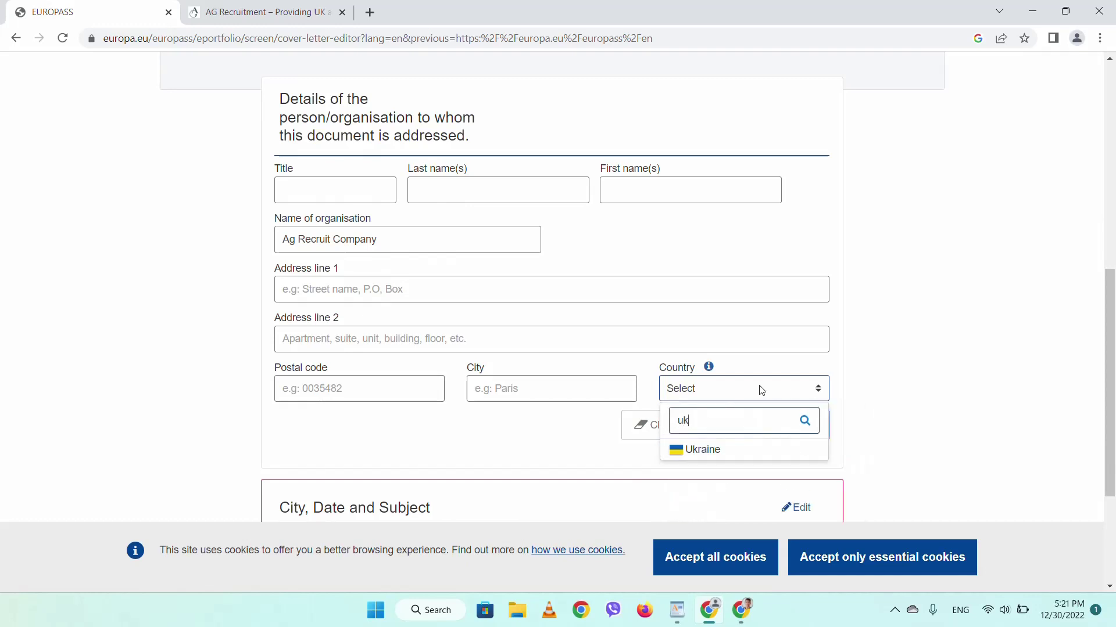
key("BackSpace")
type("ni")
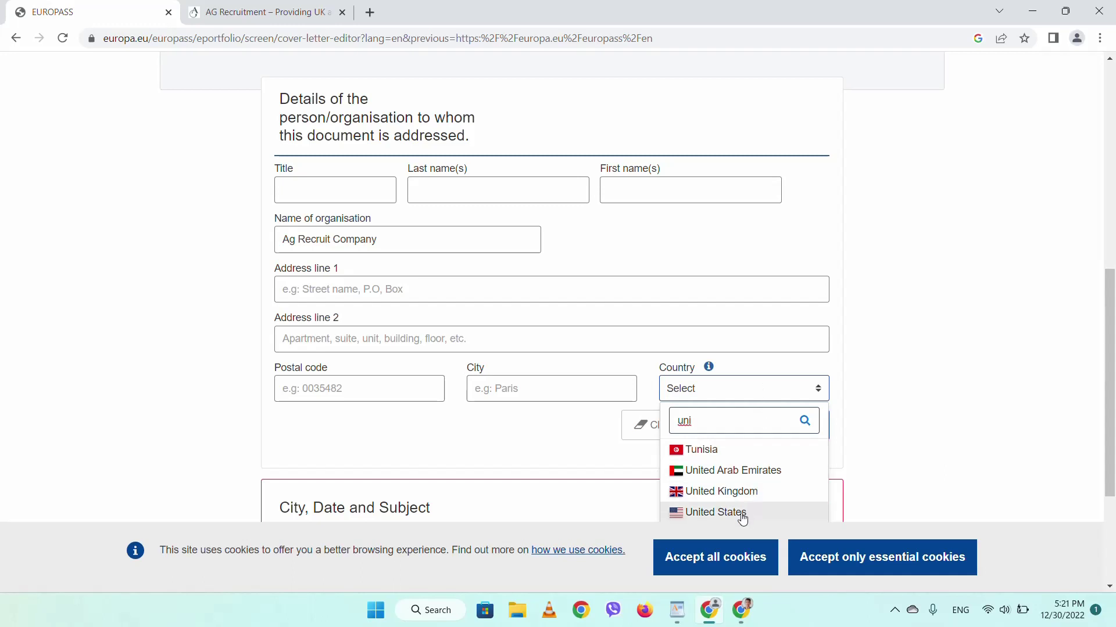
left_click(731, 494)
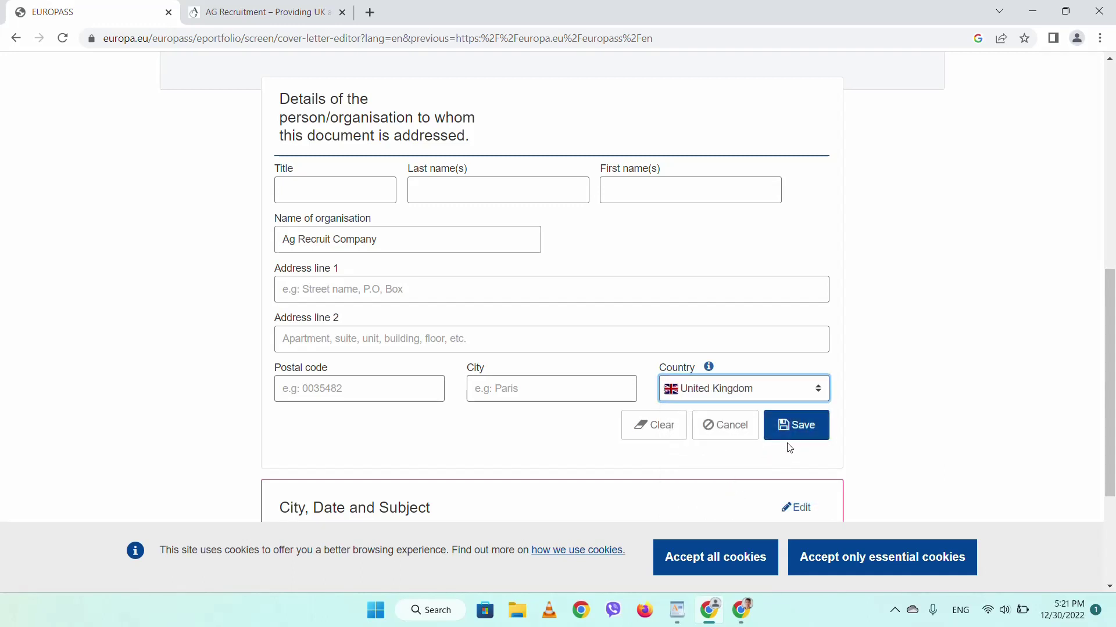
left_click(784, 424)
scroll(618, 394, "down", 1)
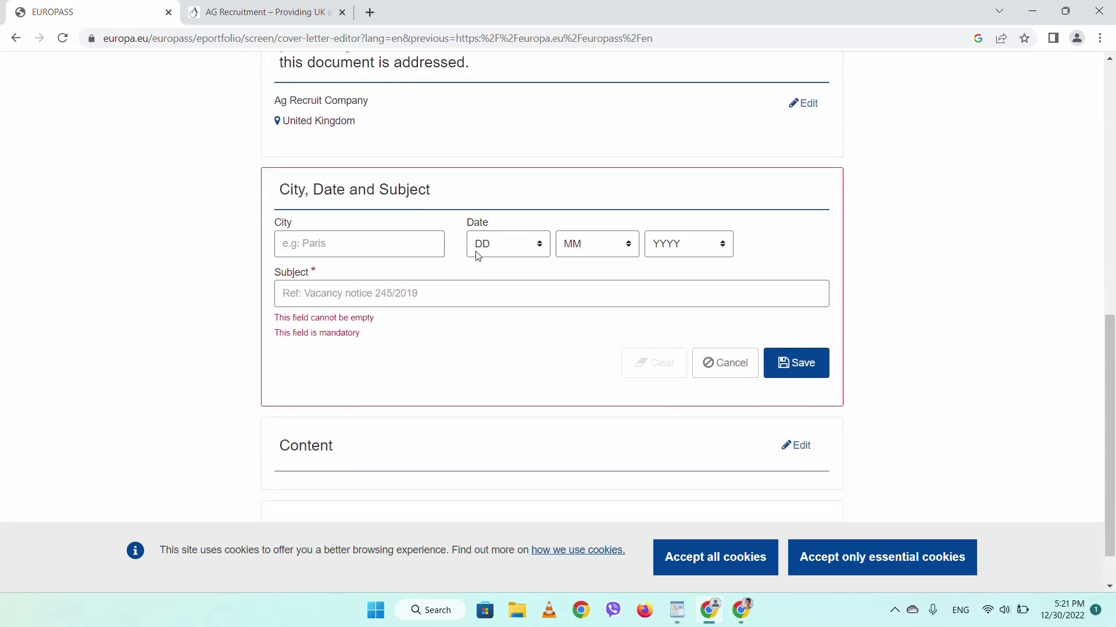
- Enter the subject 'For Uk seasonal working position' and save it
left_click(407, 295)
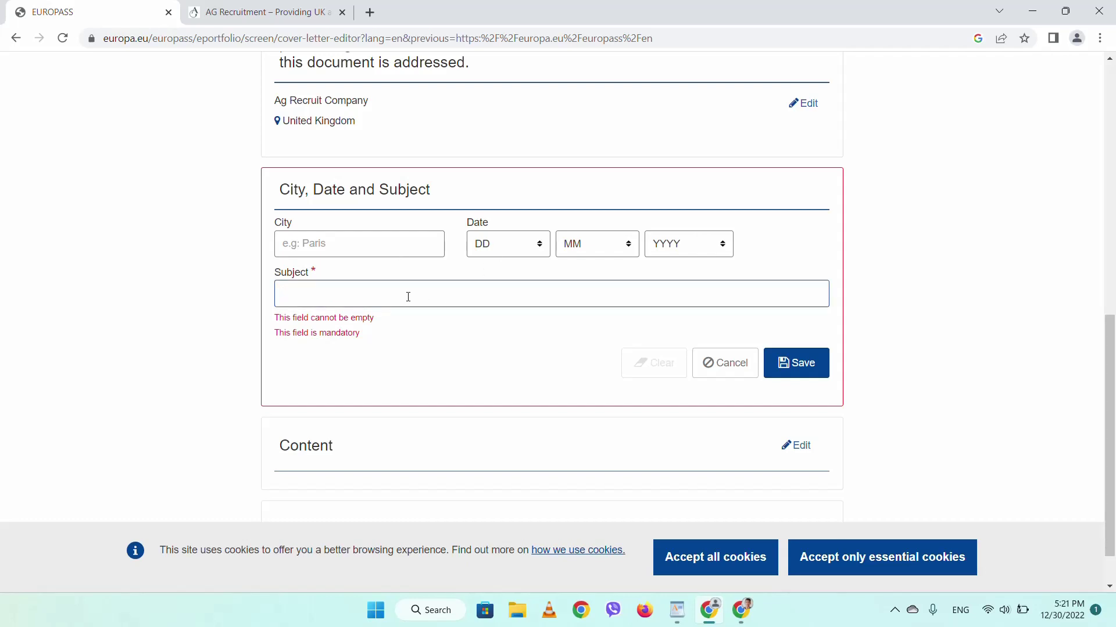
left_click(70, 336)
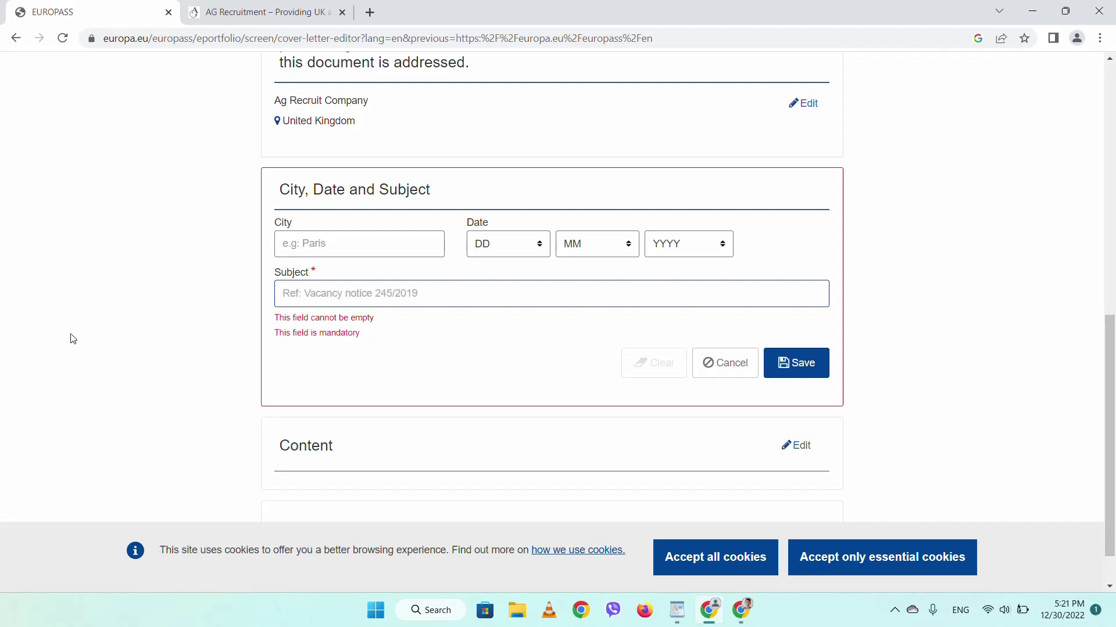
left_click(366, 303)
type("For")
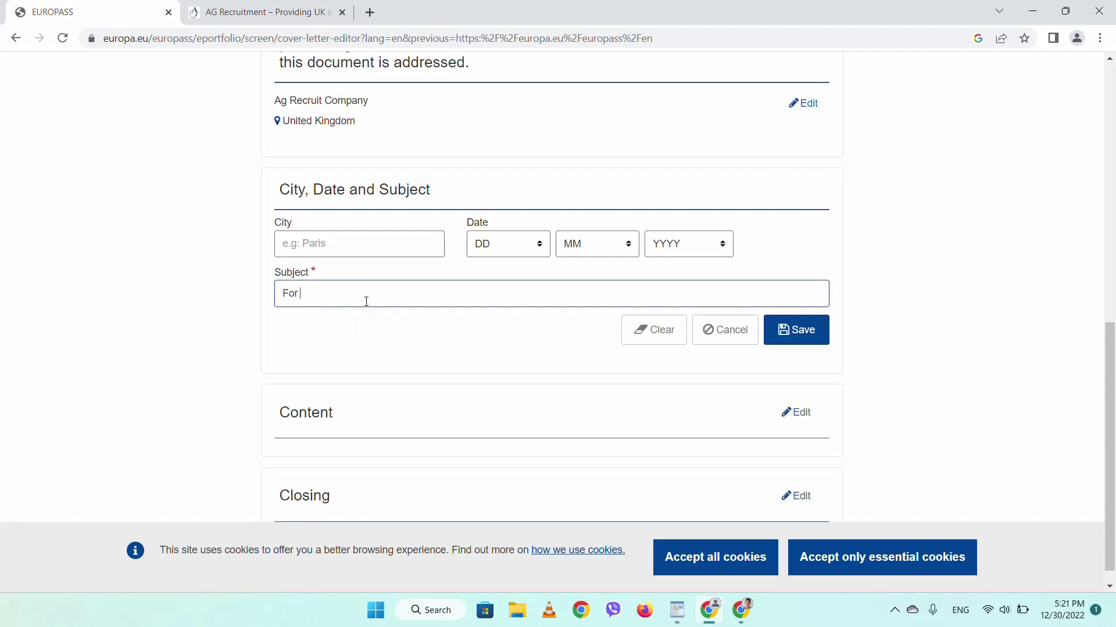
type(" Uk seasonal working position")
left_click_drag(367, 301, 455, 102)
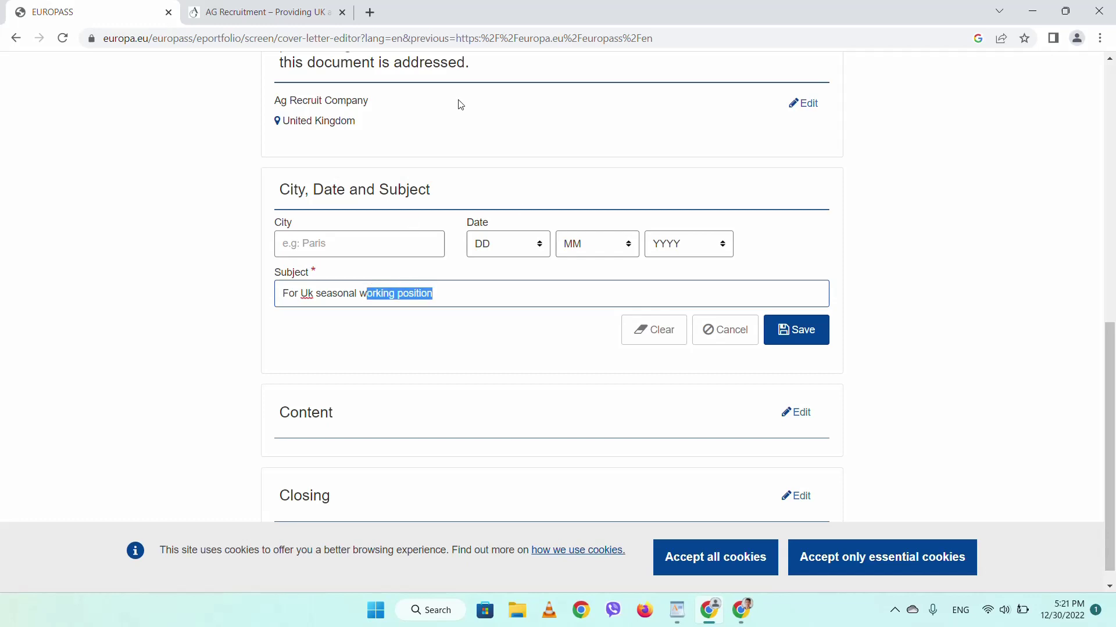
left_click(504, 297)
left_click(808, 330)
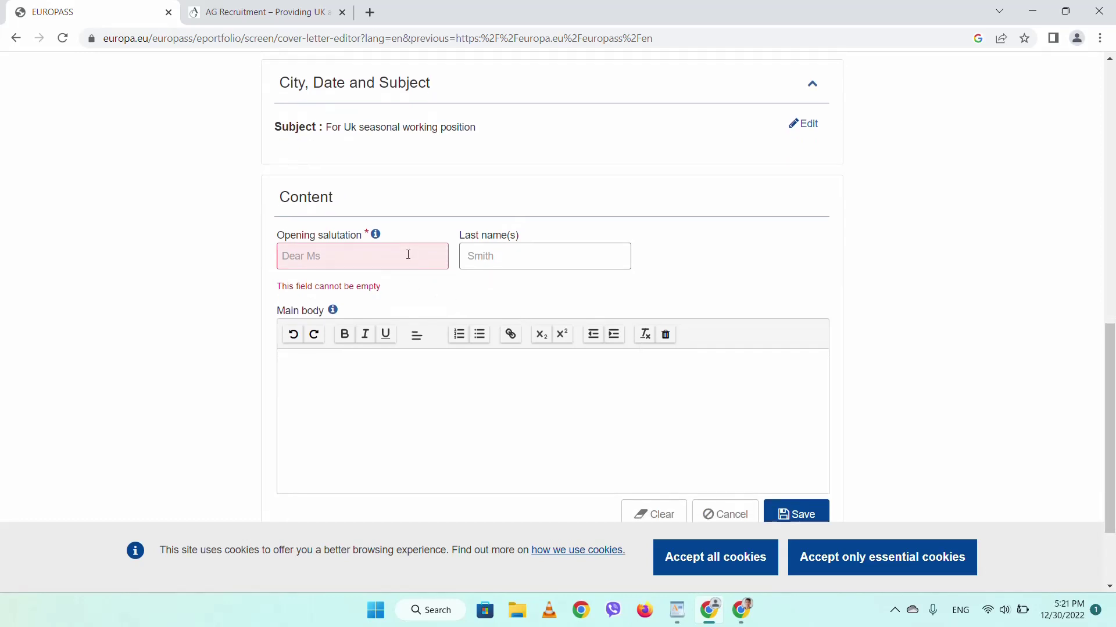
- Choose Dear Sir/Madam as the opening salutation and bring the WordPad letter forward
left_click(401, 259)
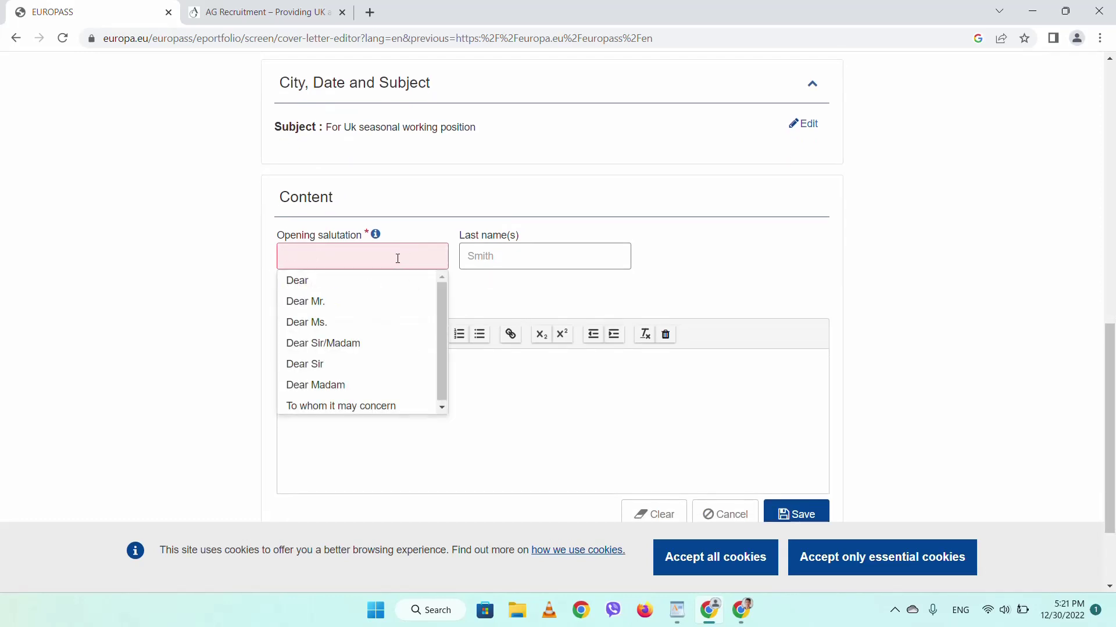
left_click(352, 343)
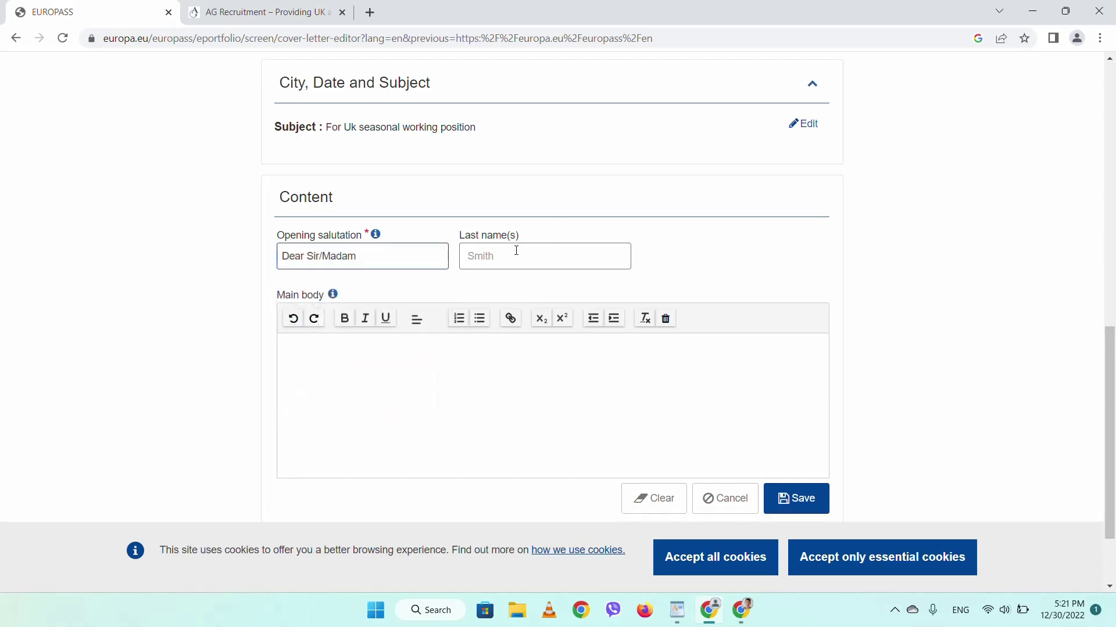
scroll(516, 250, "down", 2)
left_click(408, 256)
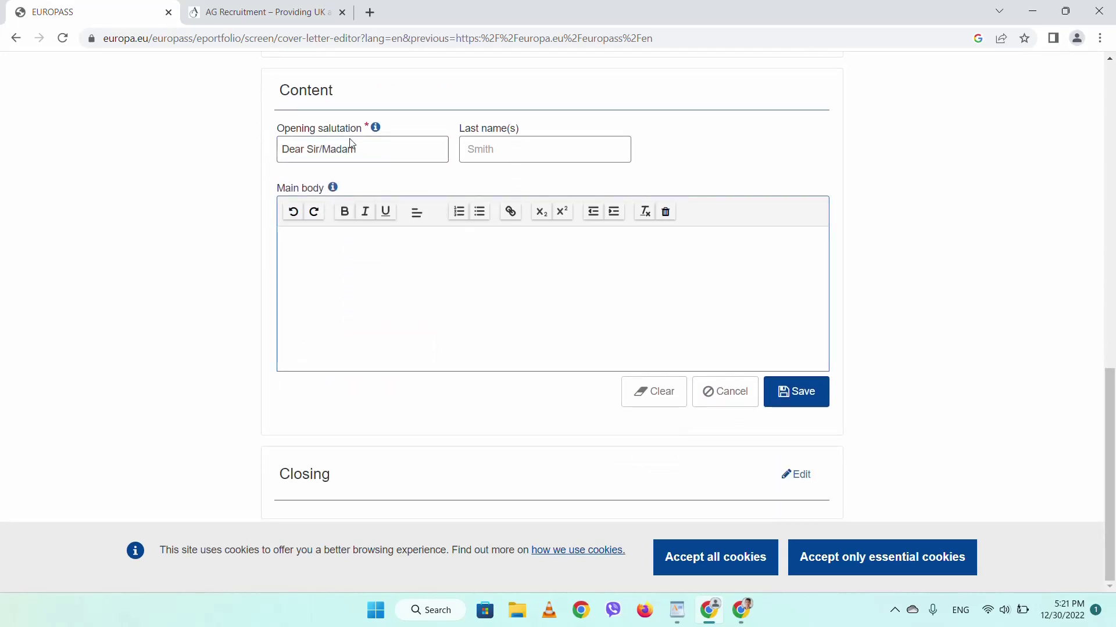
left_click(677, 610)
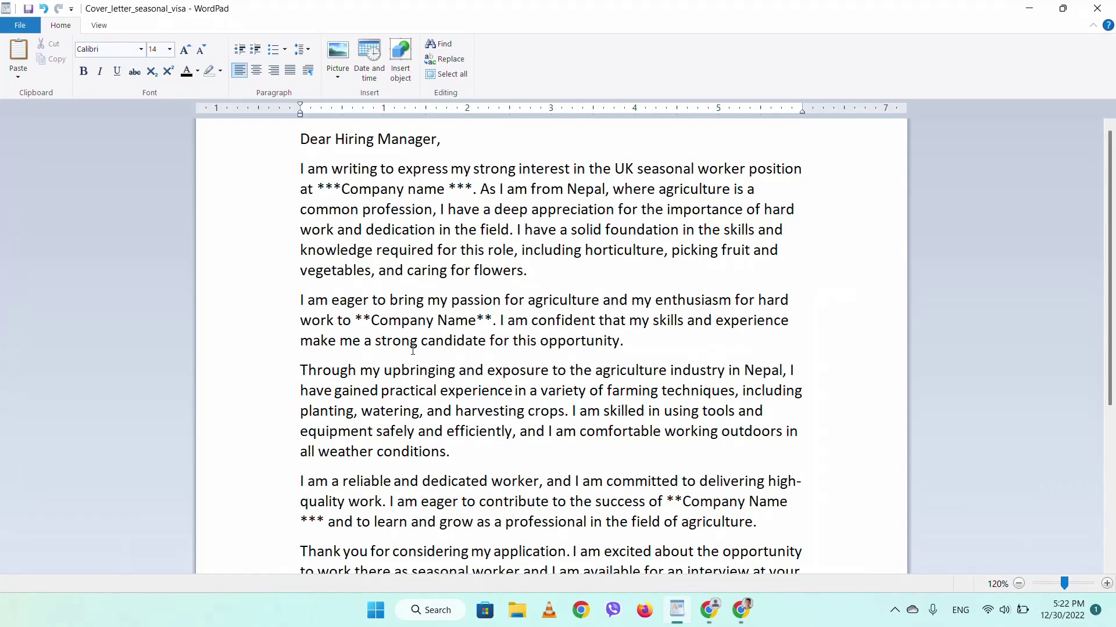
- Copy the body paragraphs from the Cover_letter_seasonal_visa draft and minimize WordPad
left_click_drag(294, 178, 475, 331)
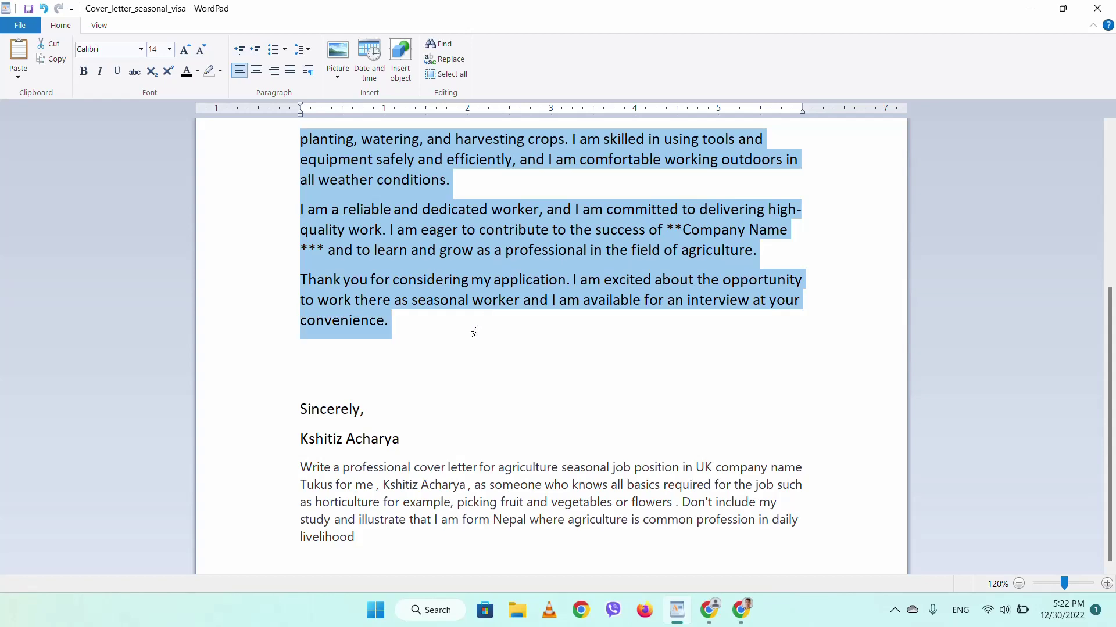
key("Delete")
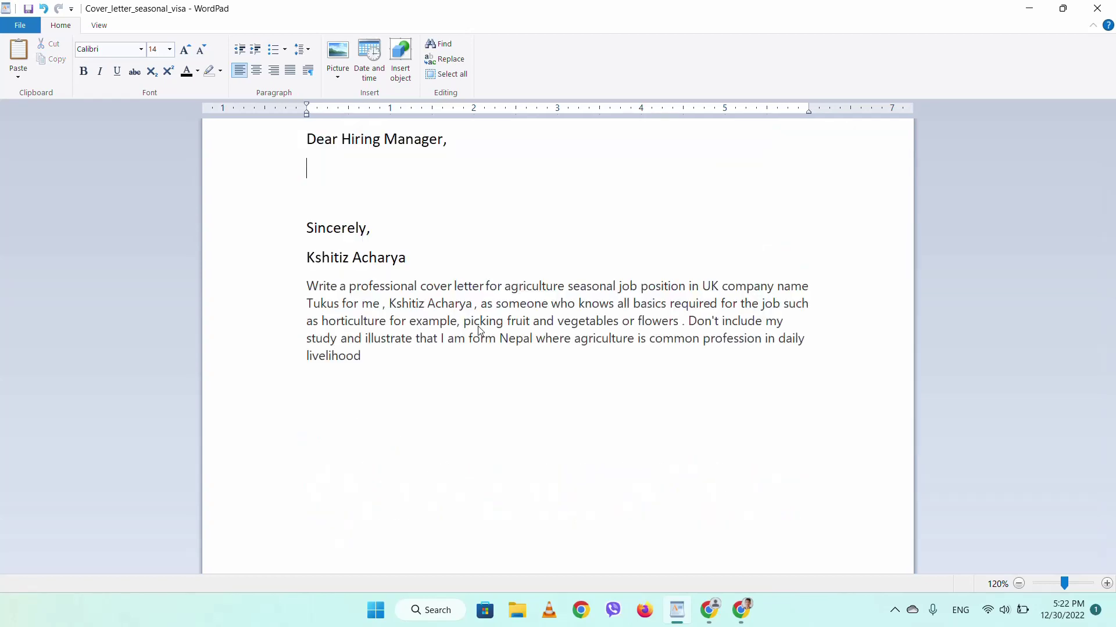
key("ctrl+z")
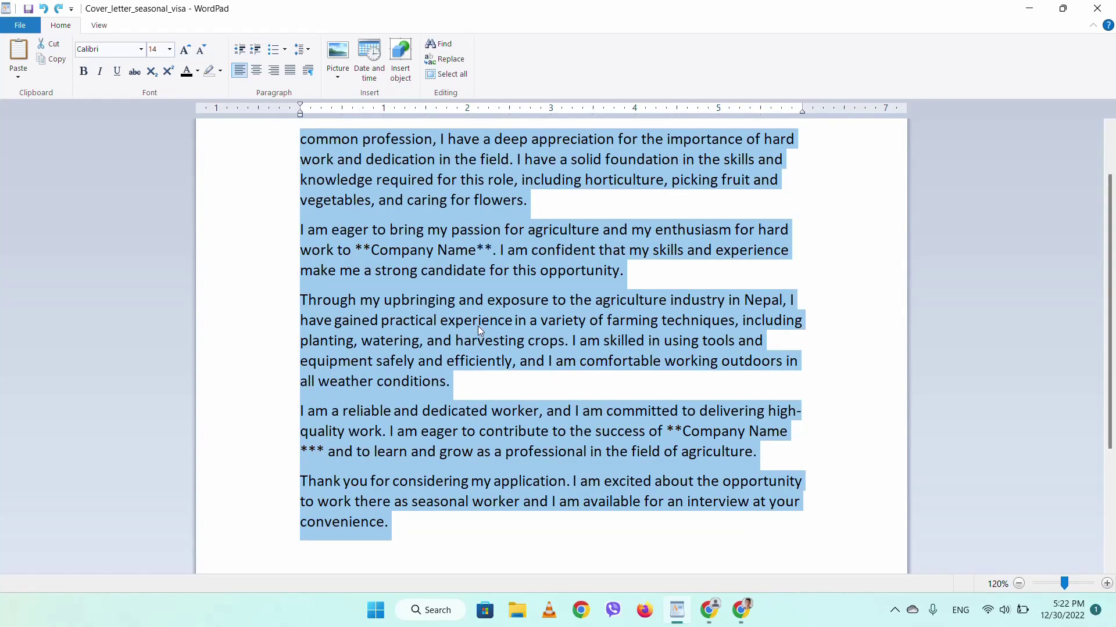
scroll(478, 326, "up", 2)
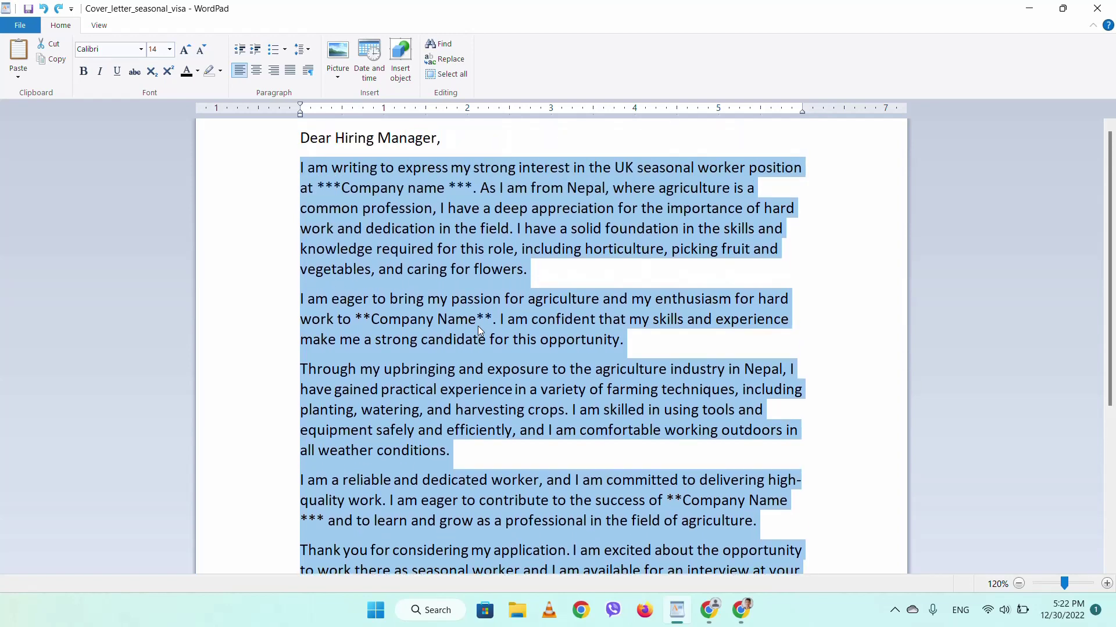
left_click_drag(300, 139, 417, 159)
left_click(413, 167)
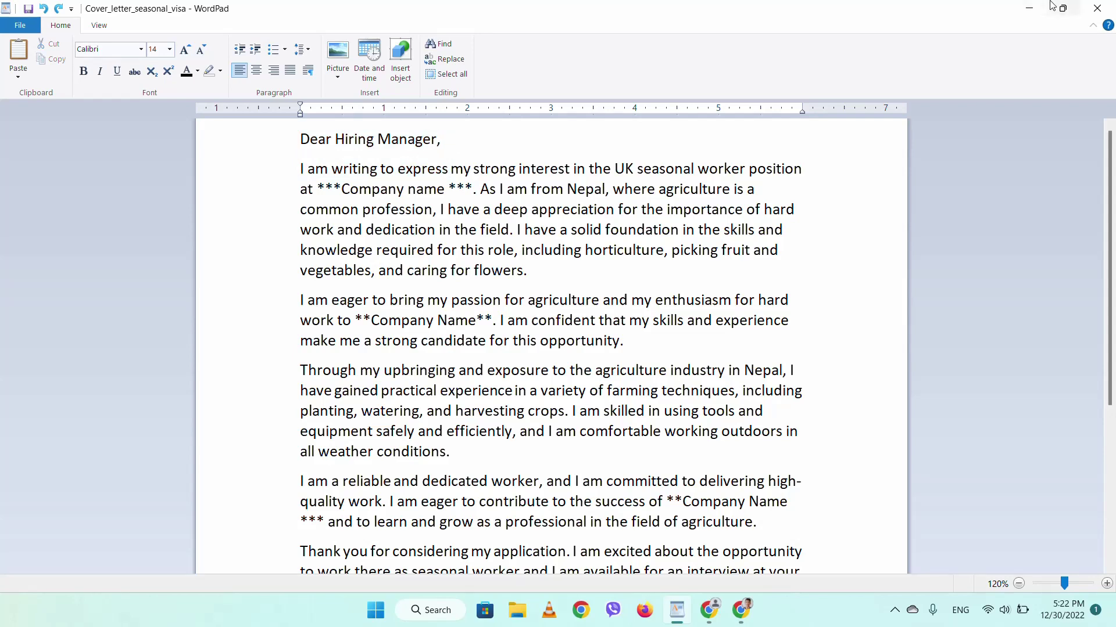
left_click(1021, 7)
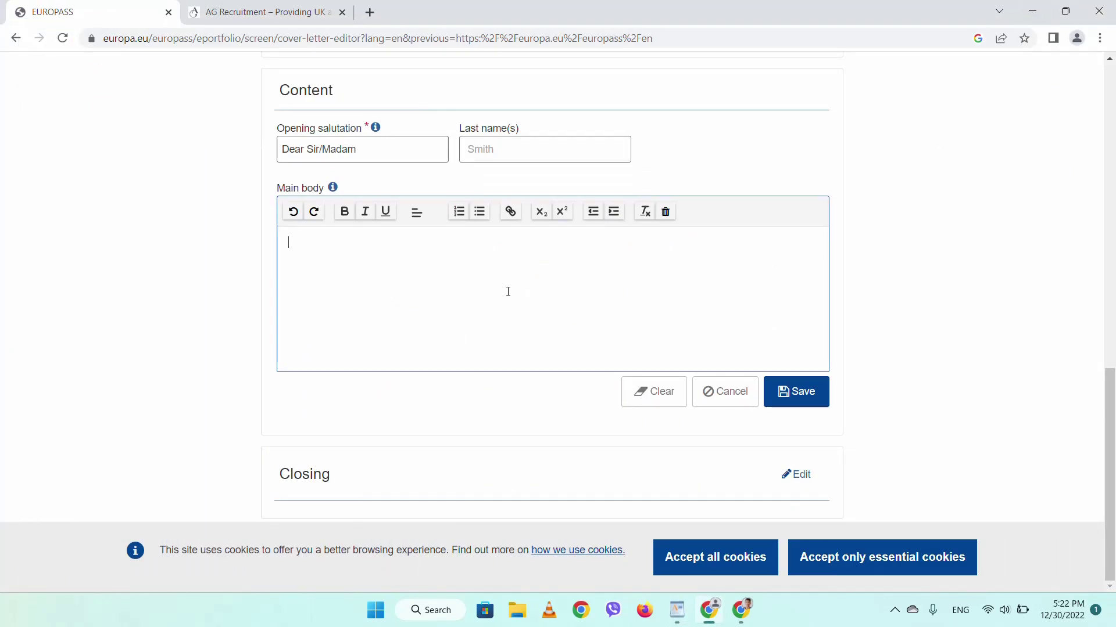
- Paste the copied letter paragraphs into Main body and save it
type("Dear Hiring Manager, I am writing to express my strong interest in the UK seasonal worker position at ***Company name ***. As I am from Nepal, where agriculture is a common profession, I have a deep appreciation for the importance of hard work and dedication in the field. I have a solid foundation in the skills and knowledge required for this role, including horticulture, picking fruit and vegetables, and caring for flowers. I am eager to bring my passion for agriculture and my enthusiasm for hard work to **Company Name**. I am confident that my skills and experience make me a strong candidate for this opportunity. Through my upbringing and exposure to the agriculture industry in Nepal, I have gained practical experience in a variety of farming techniques, including planting, watering, and harvesting crops. I am skilled in using tools and equipment safely and efficiently, and I am comfortable working outdoors in all weather conditions. I am a reliable and dedicated worker, and I am committed to delivering high-quality work. I am eager to contribute to the success of **Company Name *** and to learn and grow as a professional in the field of agriculture. Thank you for considering my application. I am excited about the opportunity to work there as seasonal worker and I am available for an interview at your convenience.")
scroll(507, 292, "up", 2)
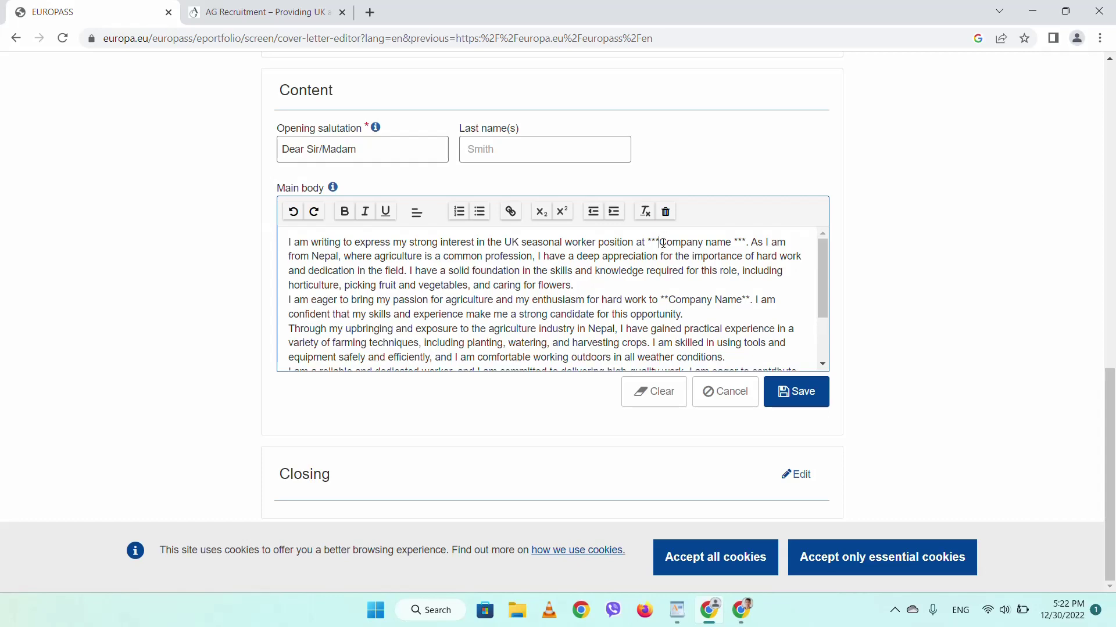
scroll(680, 319, "down", 3)
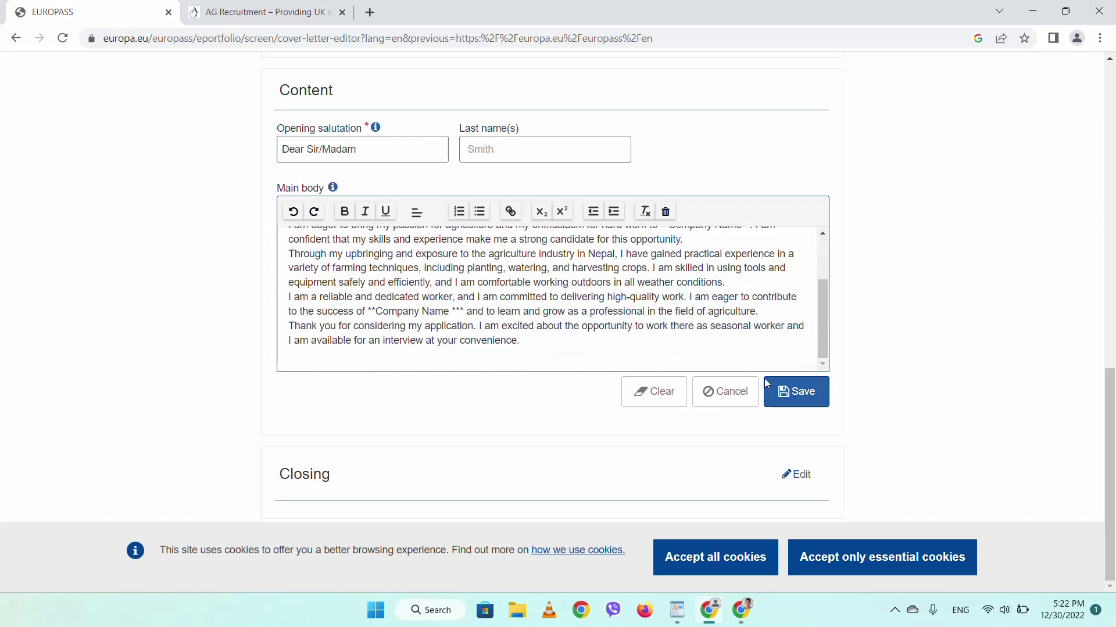
left_click(796, 391)
scroll(650, 345, "down", 2)
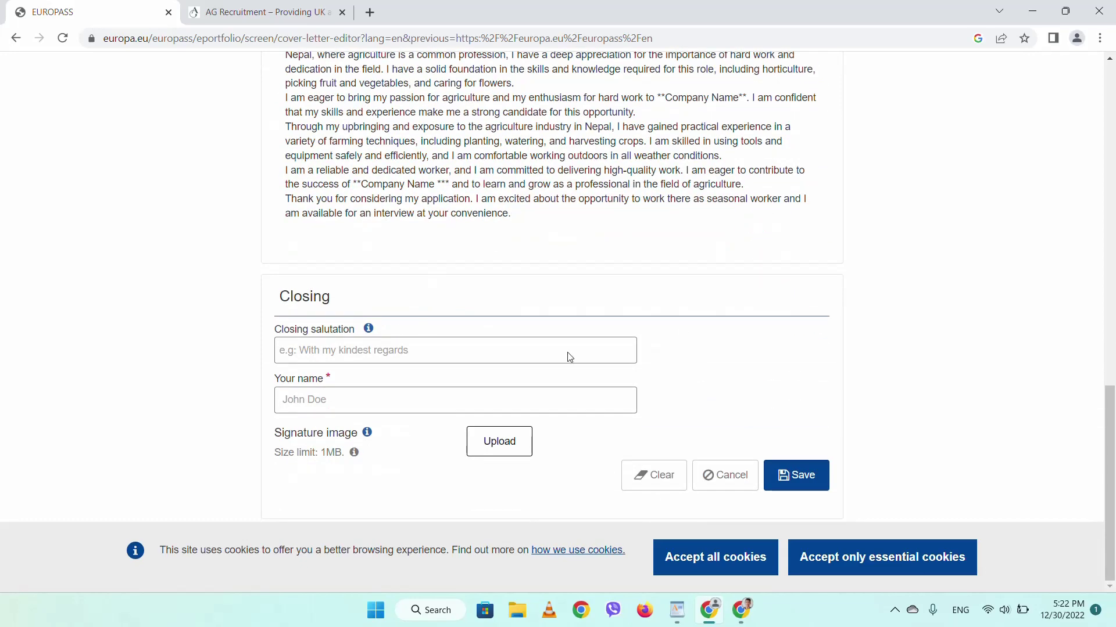
- Set the closing salutation to Yours sincerely and fill in the sender's name from autofill
left_click(422, 353)
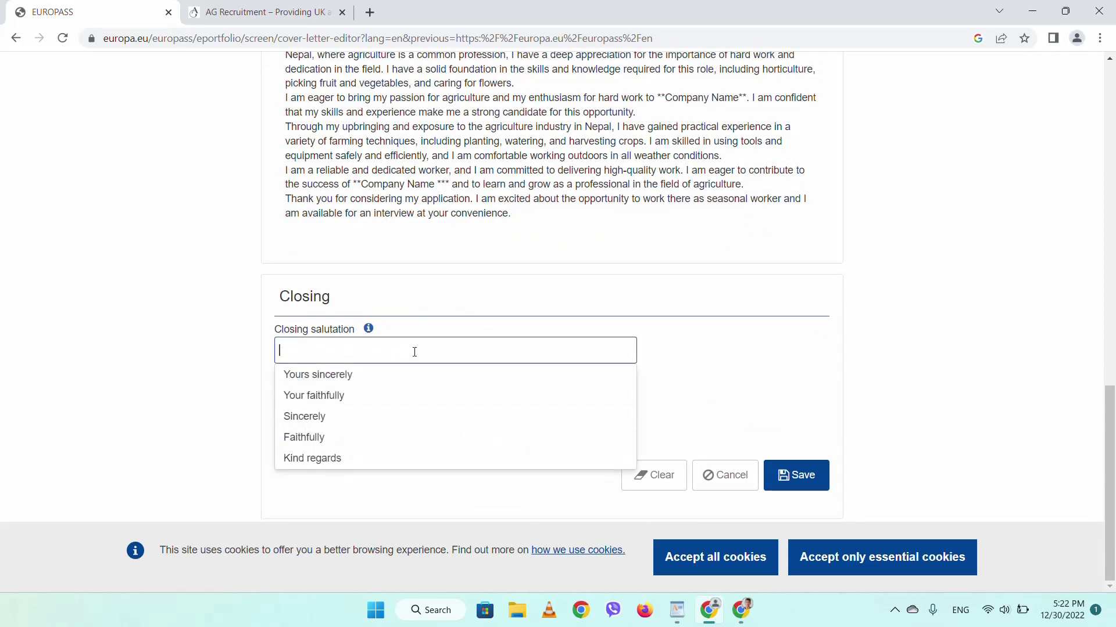
left_click(358, 376)
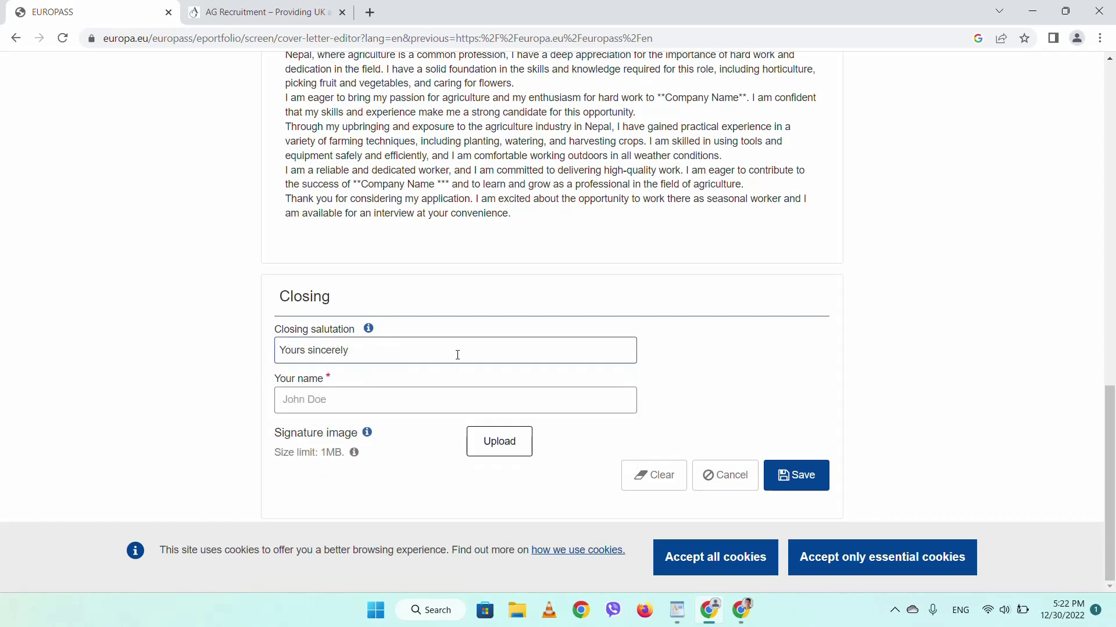
left_click(347, 405)
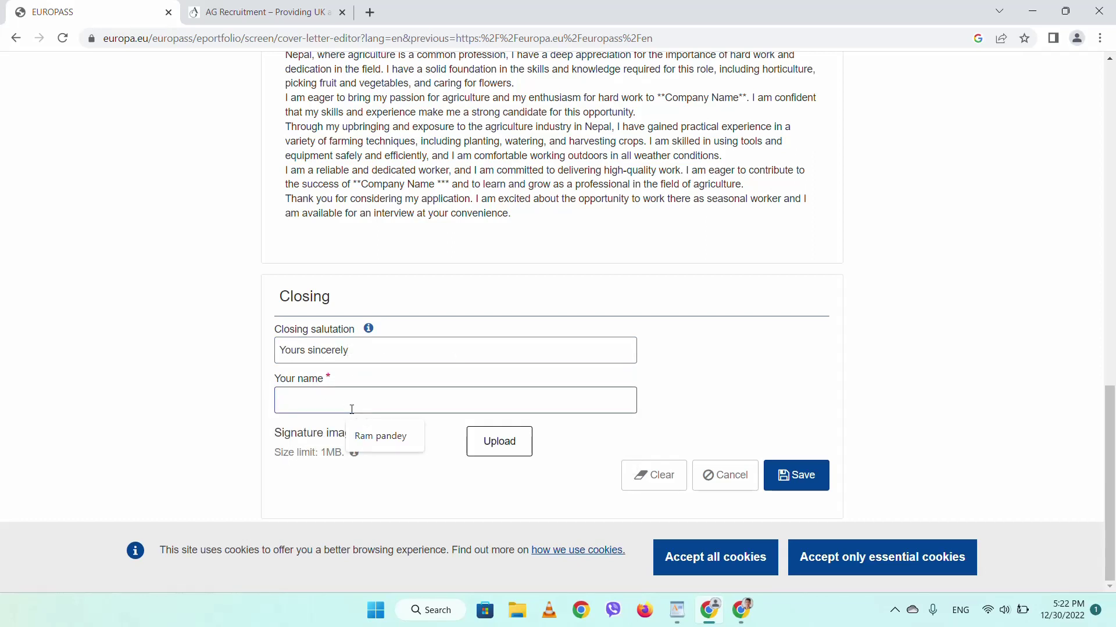
left_click(372, 436)
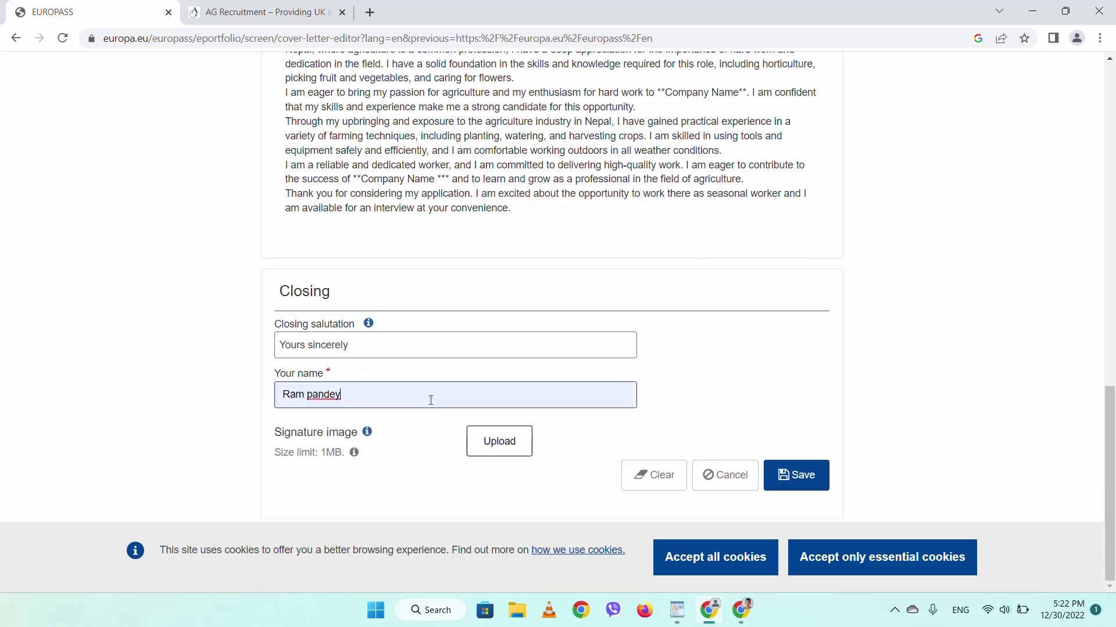
left_click(500, 443)
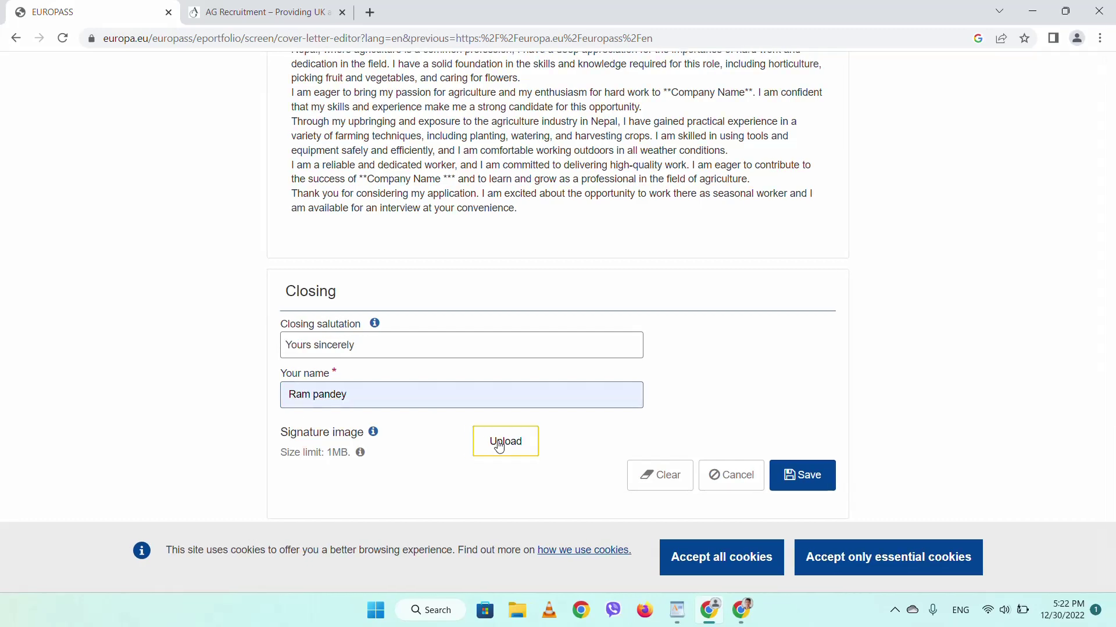
- Upload the signature JPG from Downloads and save the Closing section with it
left_click(323, 328)
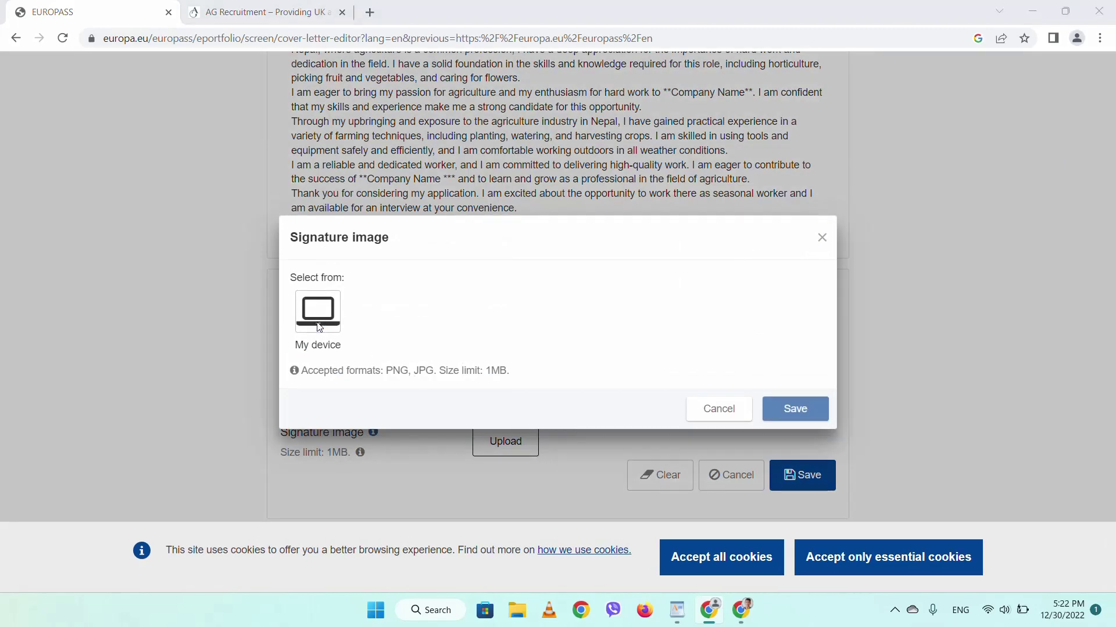
left_click(58, 164)
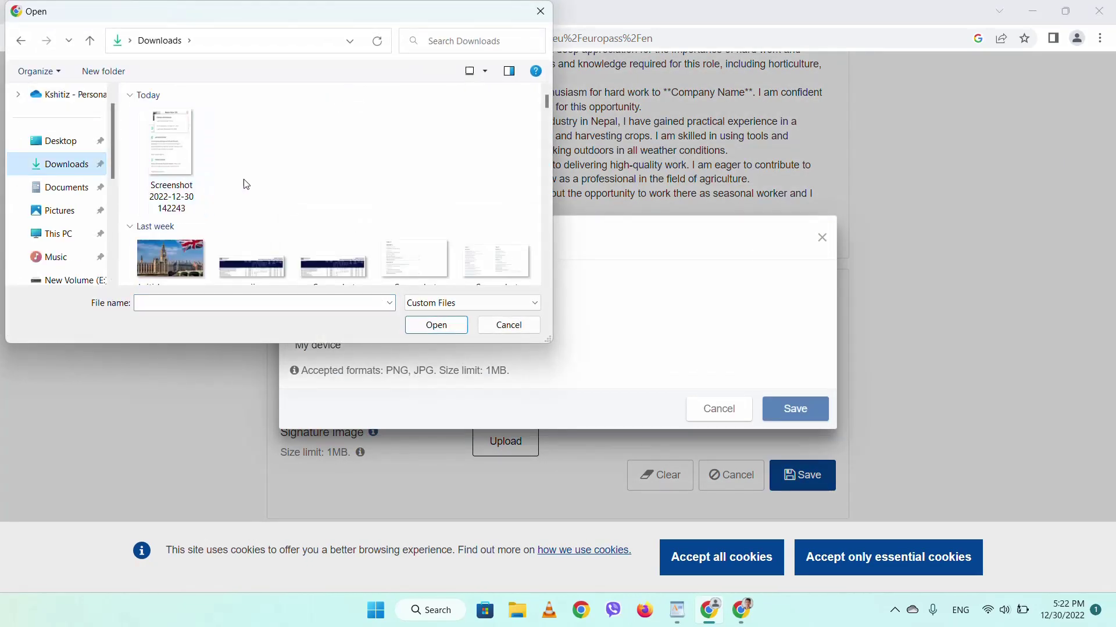
scroll(349, 167, "down", 5)
scroll(349, 166, "up", 3)
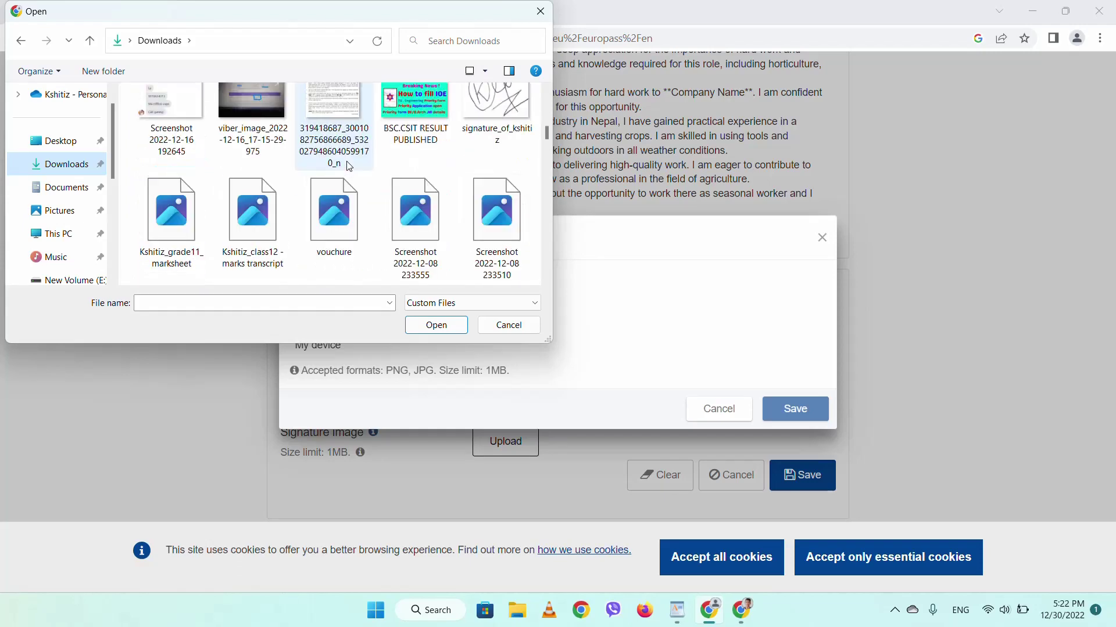
left_click(497, 131)
left_click(434, 322)
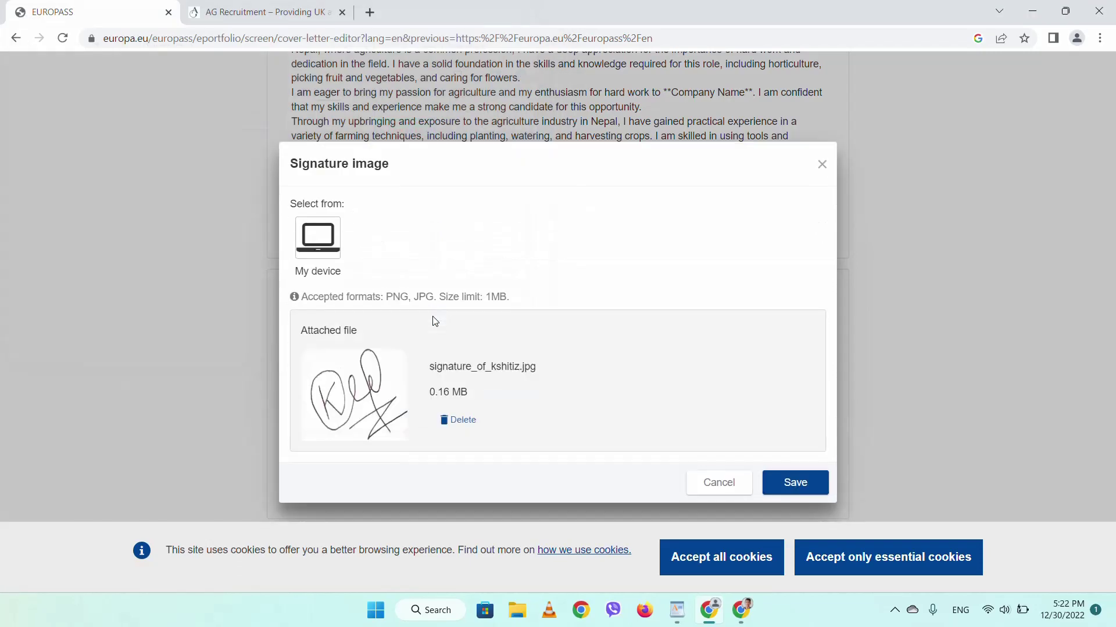
left_click(824, 482)
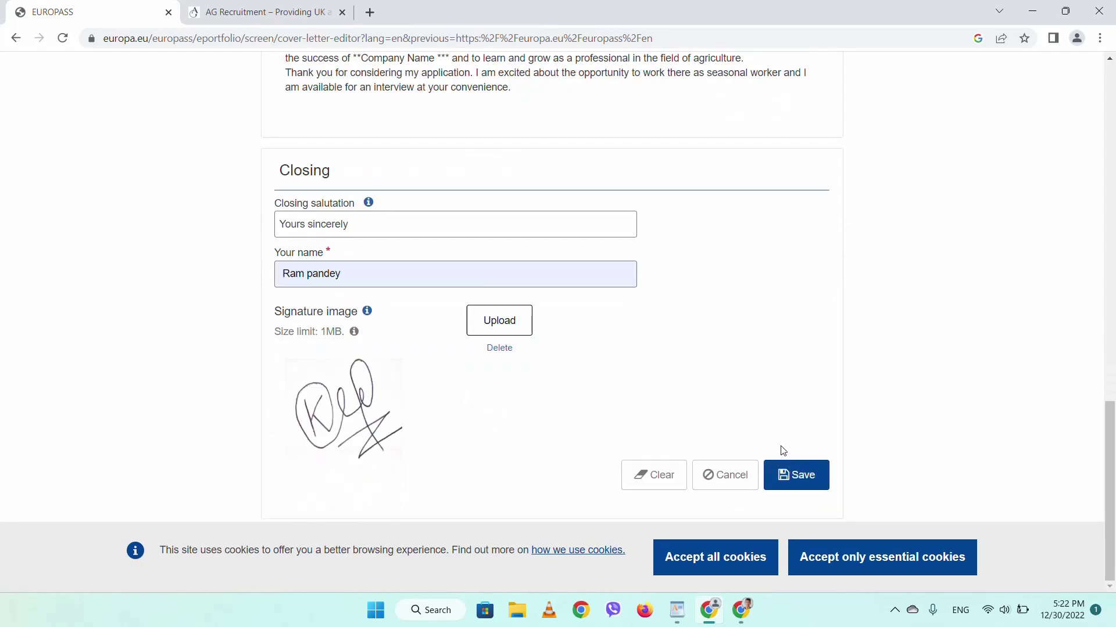
left_click(799, 475)
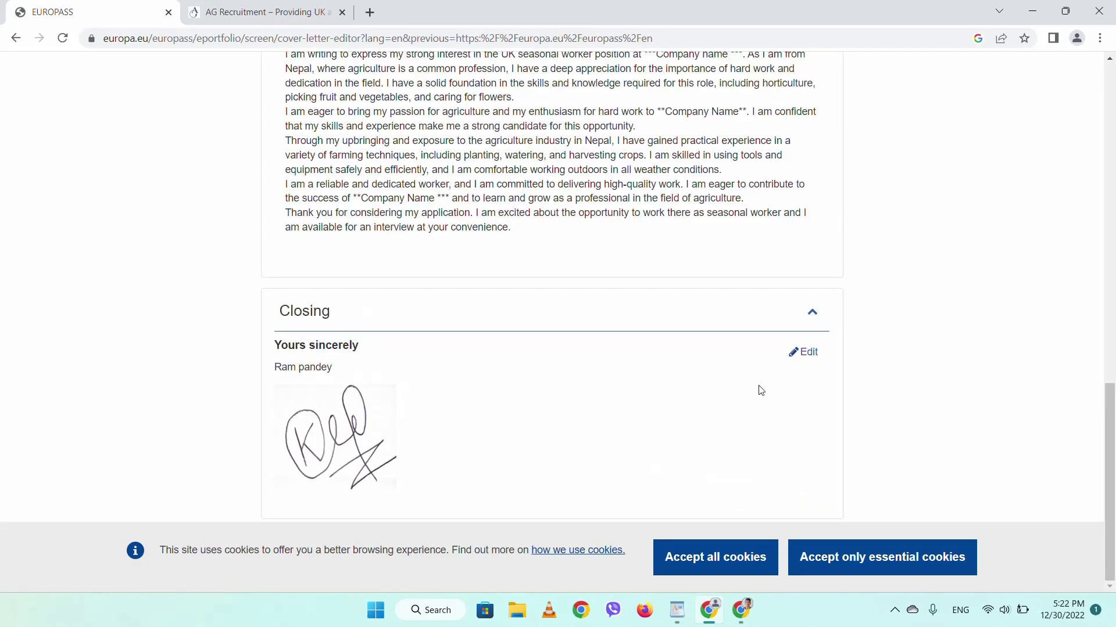
- Accept the cookies, dismiss the confirmation, and advance to template selection
left_click(743, 559)
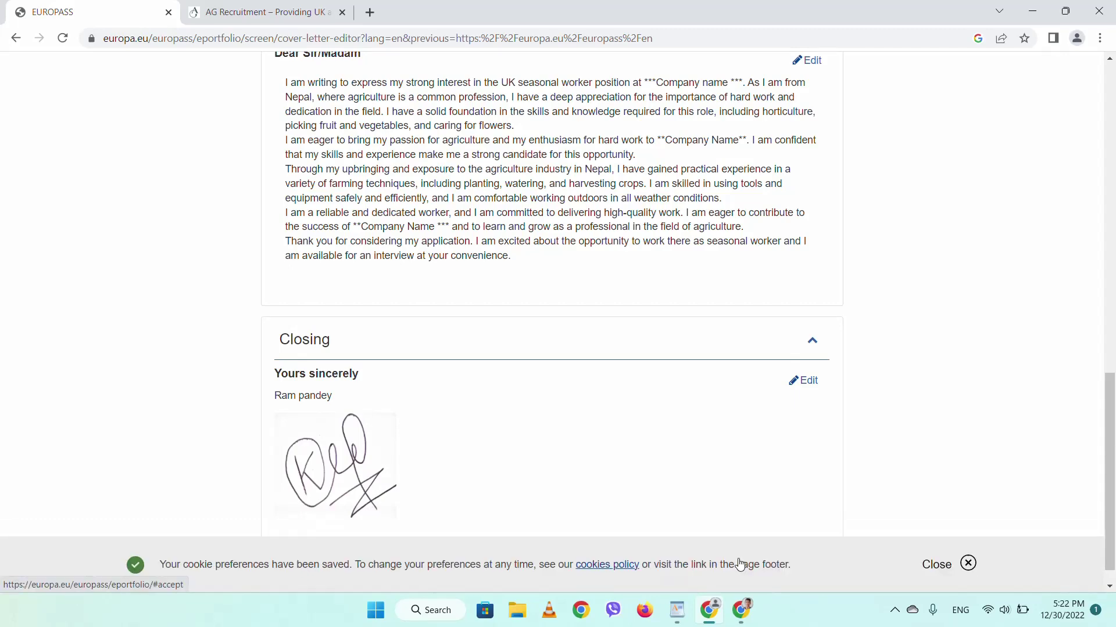
left_click(965, 564)
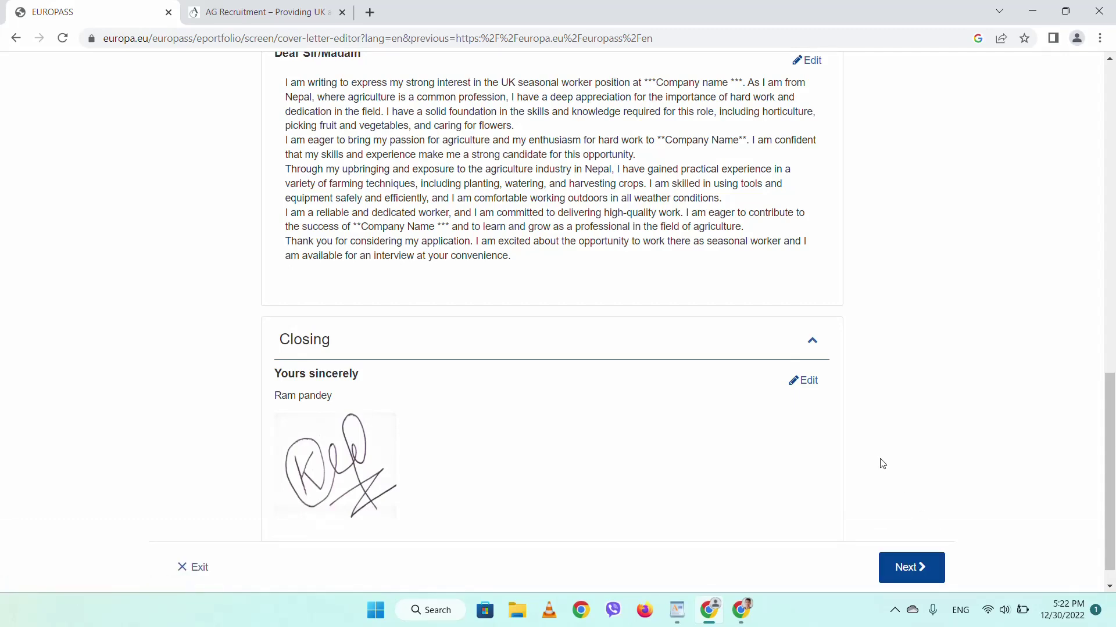
scroll(882, 464, "up", 15)
scroll(882, 464, "down", 15)
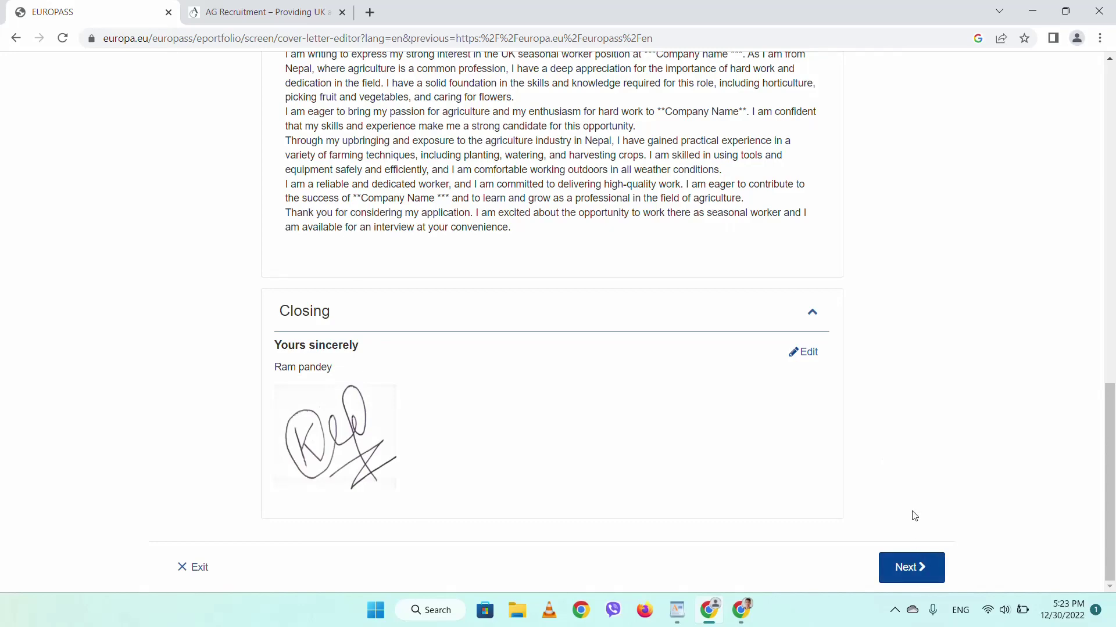
scroll(953, 507, "up", 1)
scroll(947, 508, "down", 1)
left_click(917, 567)
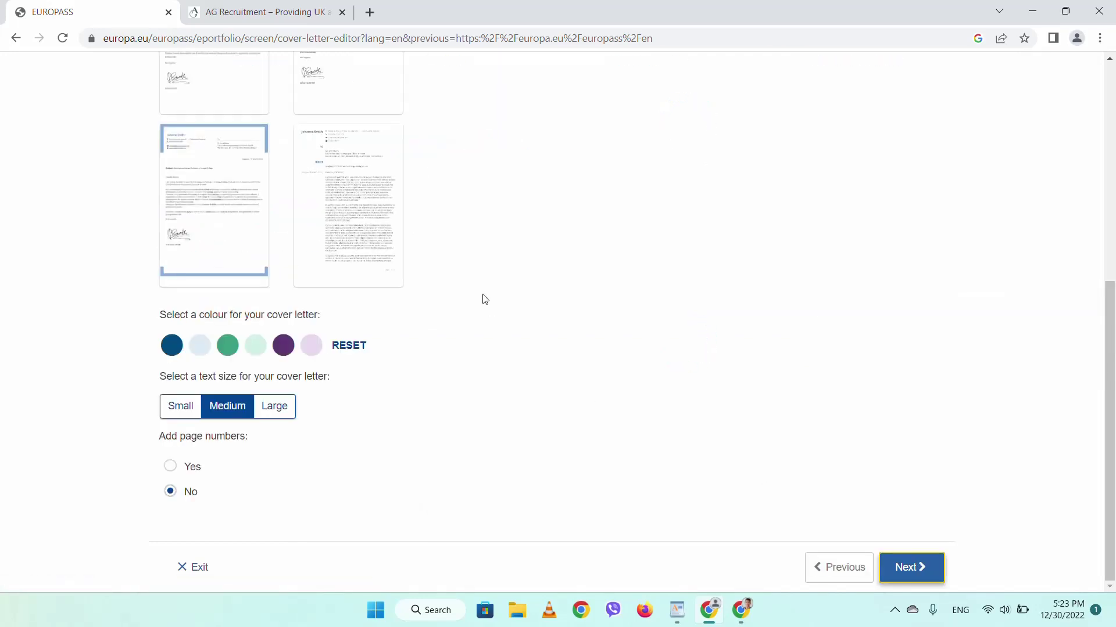
- Try the second template, then settle on the first template layout
scroll(482, 299, "up", 6)
scroll(483, 298, "down", 5)
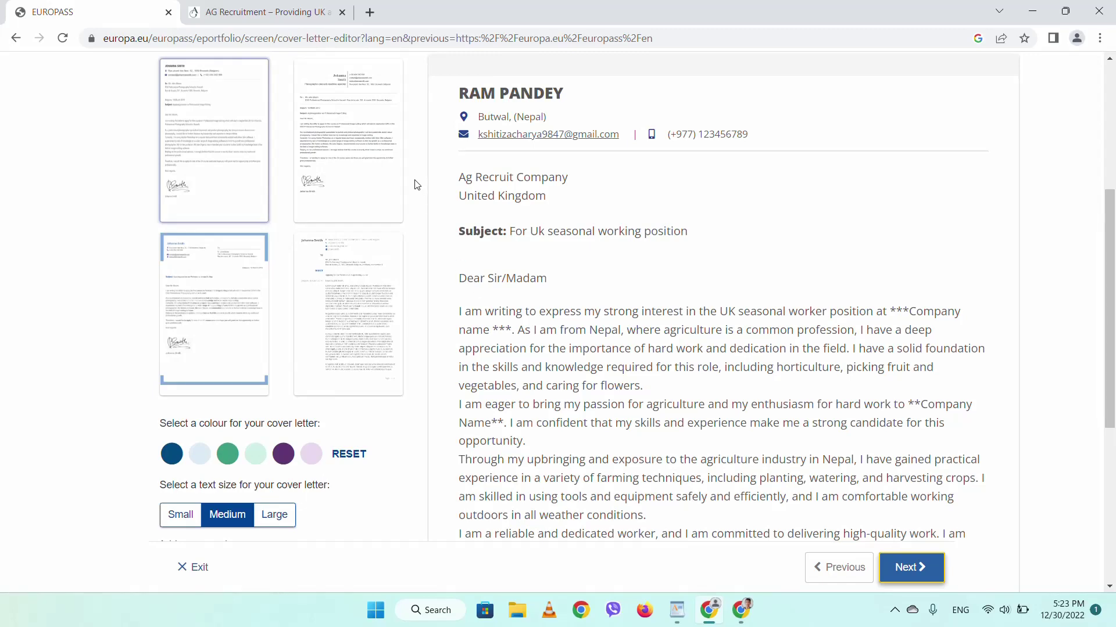
scroll(534, 256, "down", 6)
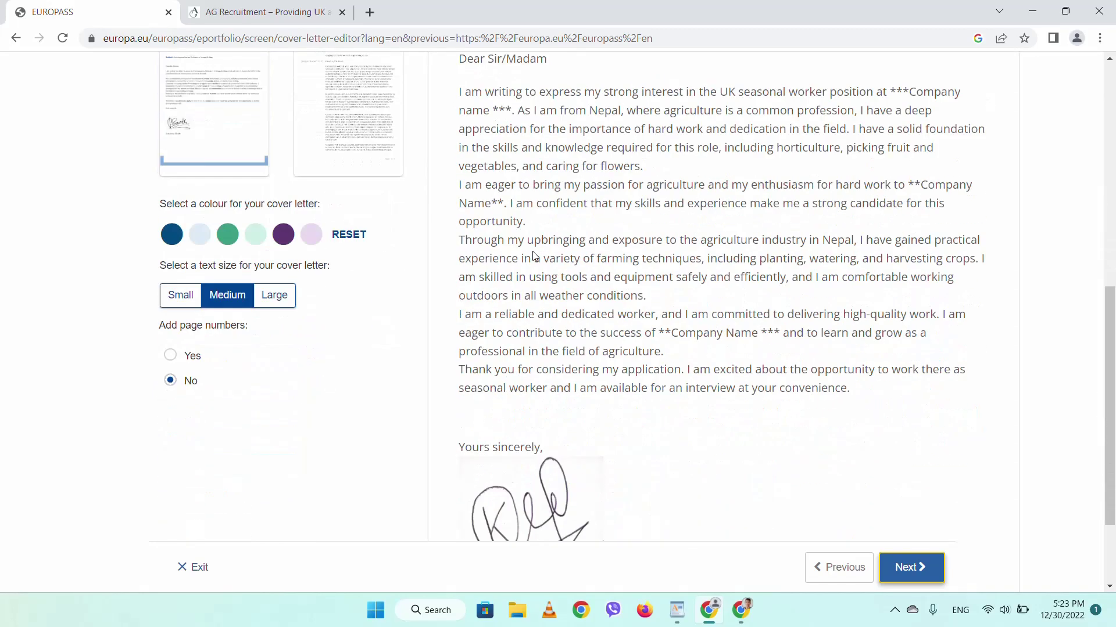
scroll(534, 256, "up", 6)
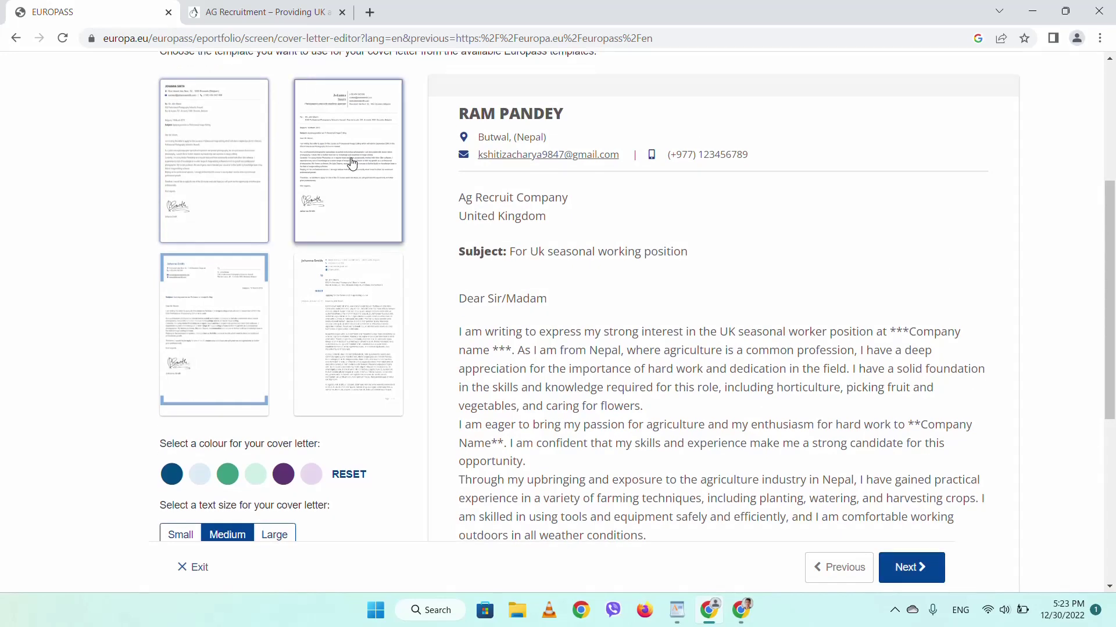
left_click(353, 163)
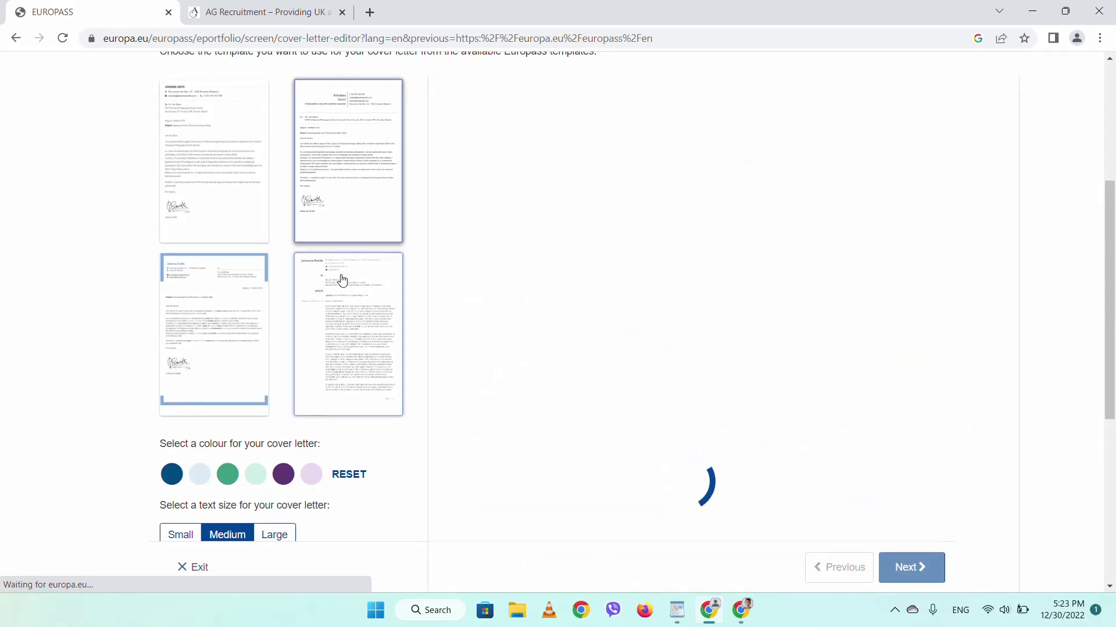
left_click(184, 182)
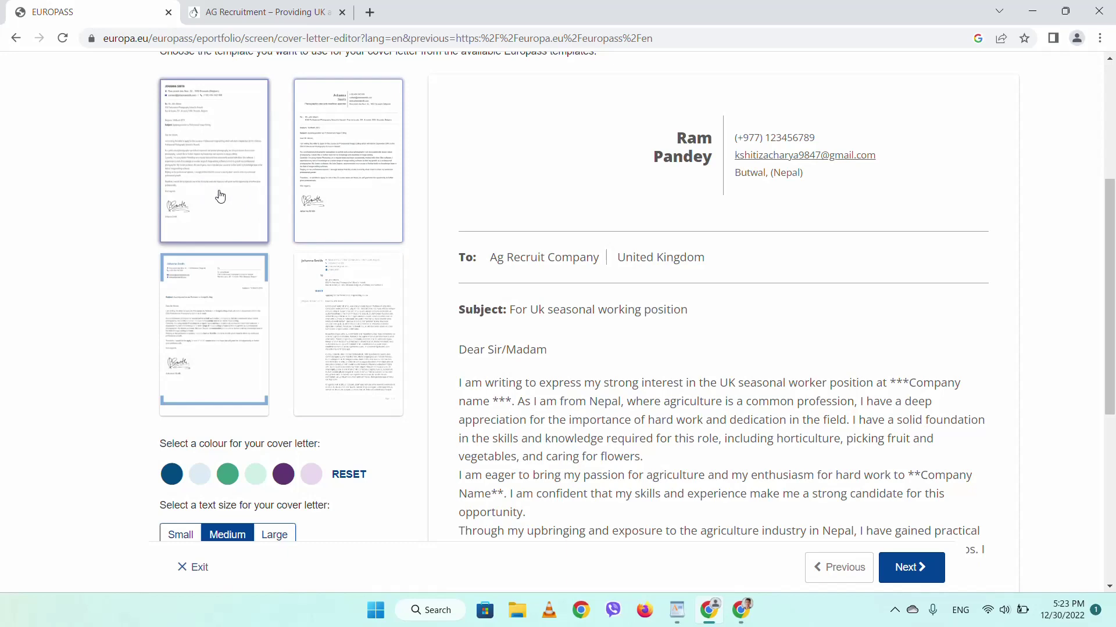
- Set the letter text size to Medium after trying Small, and continue
scroll(489, 294, "down", 6)
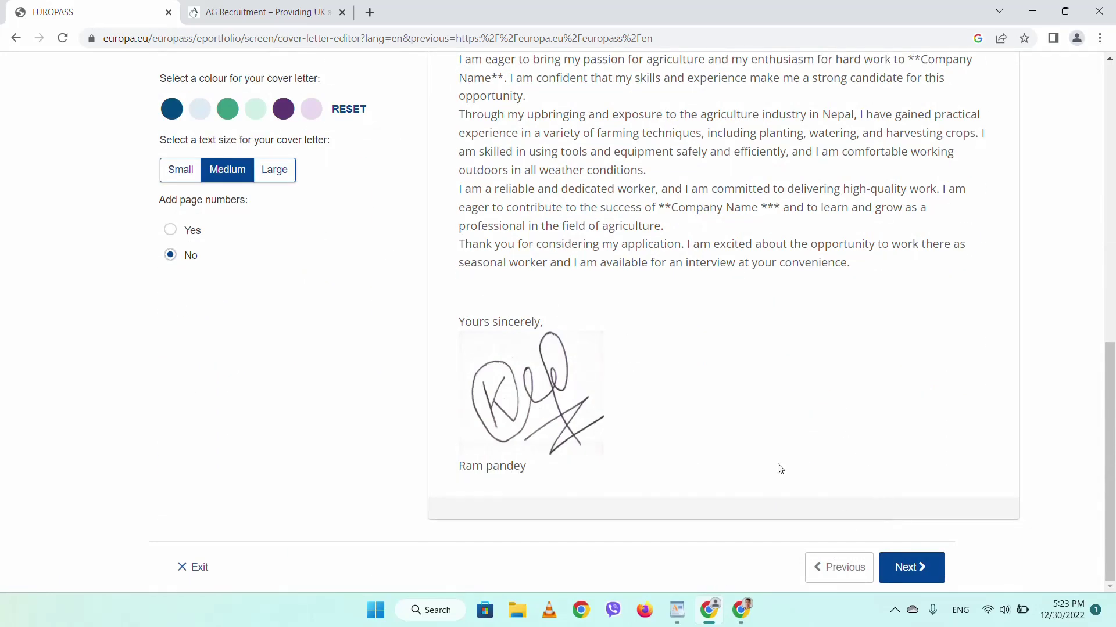
left_click(185, 172)
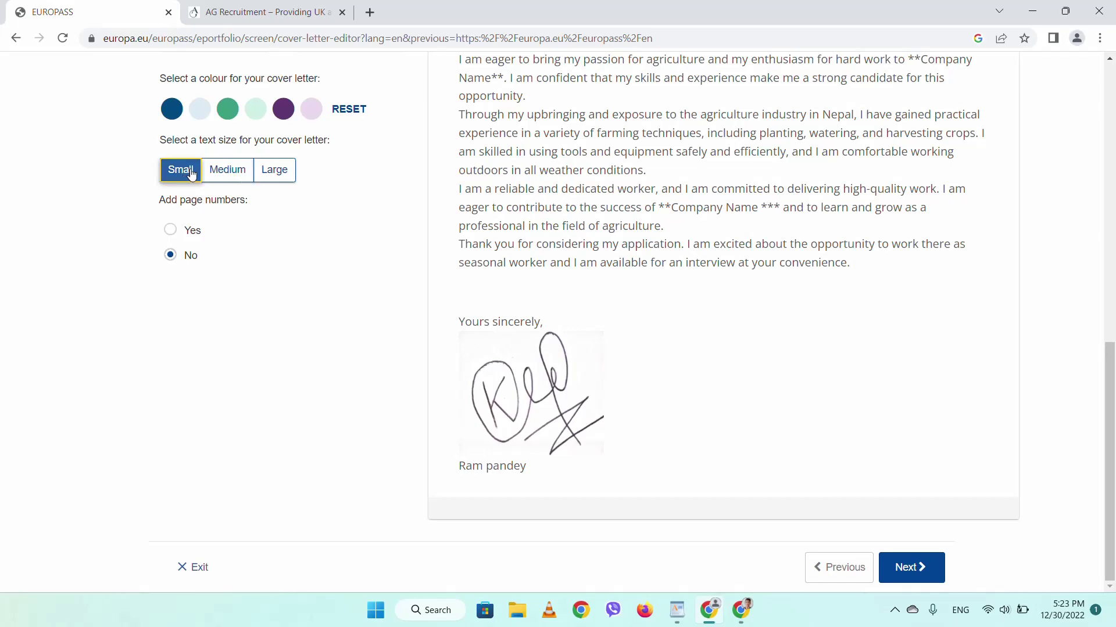
scroll(347, 180, "up", 2)
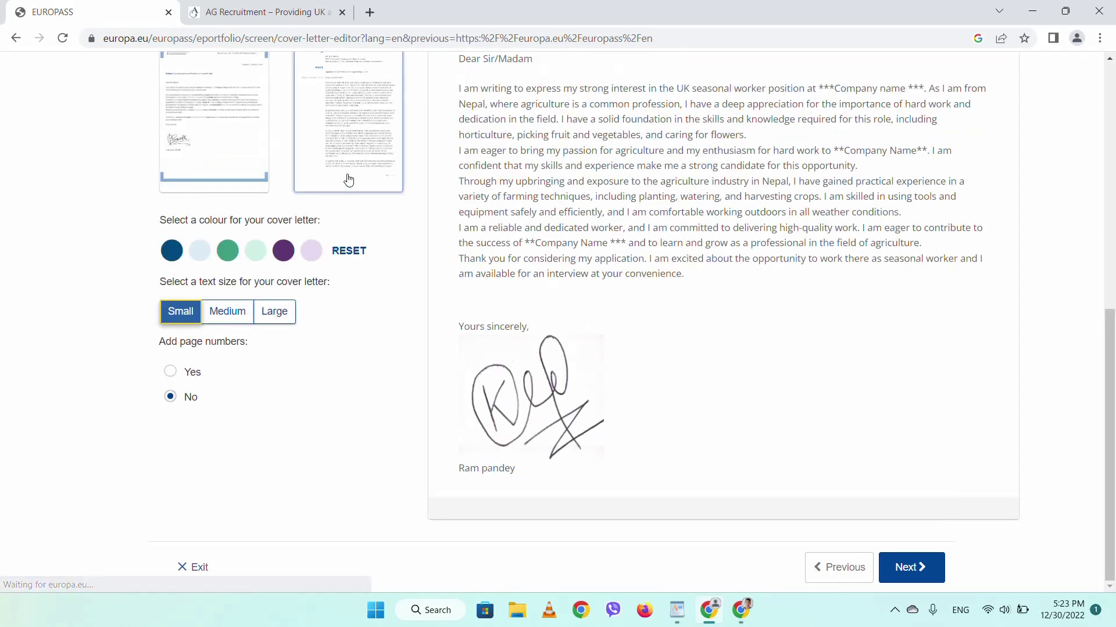
scroll(404, 194, "up", 5)
scroll(404, 194, "down", 5)
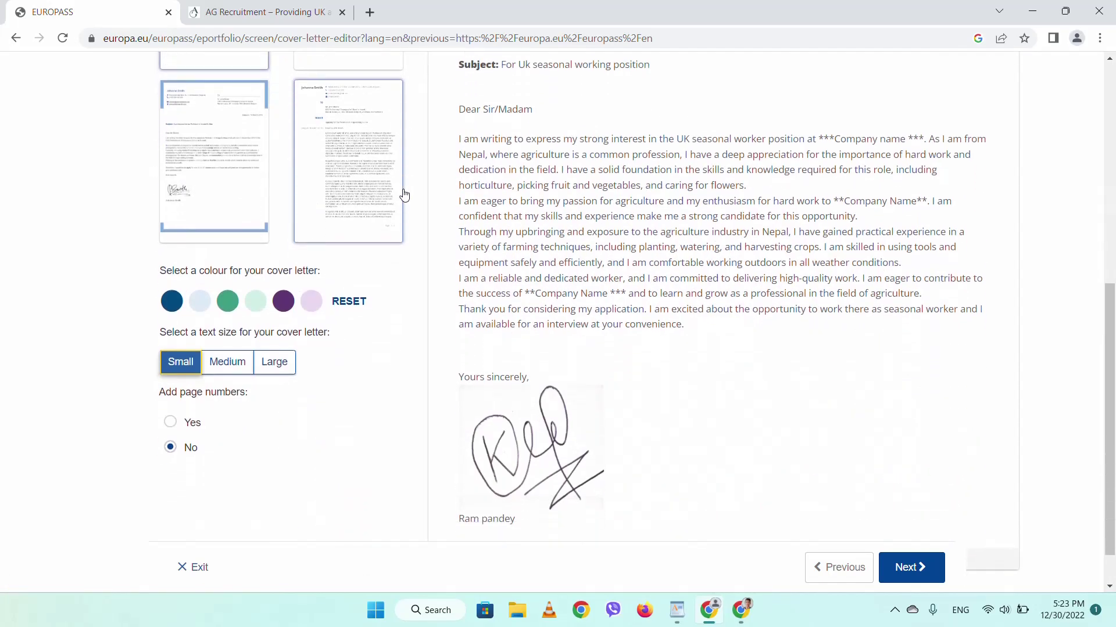
left_click(243, 312)
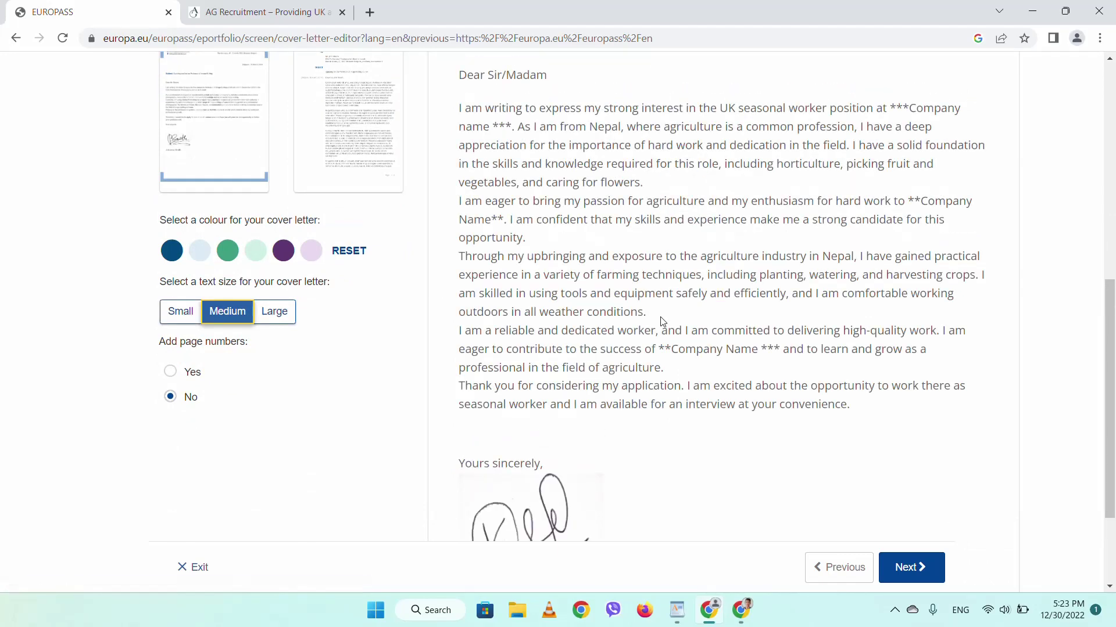
scroll(662, 325, "down", 3)
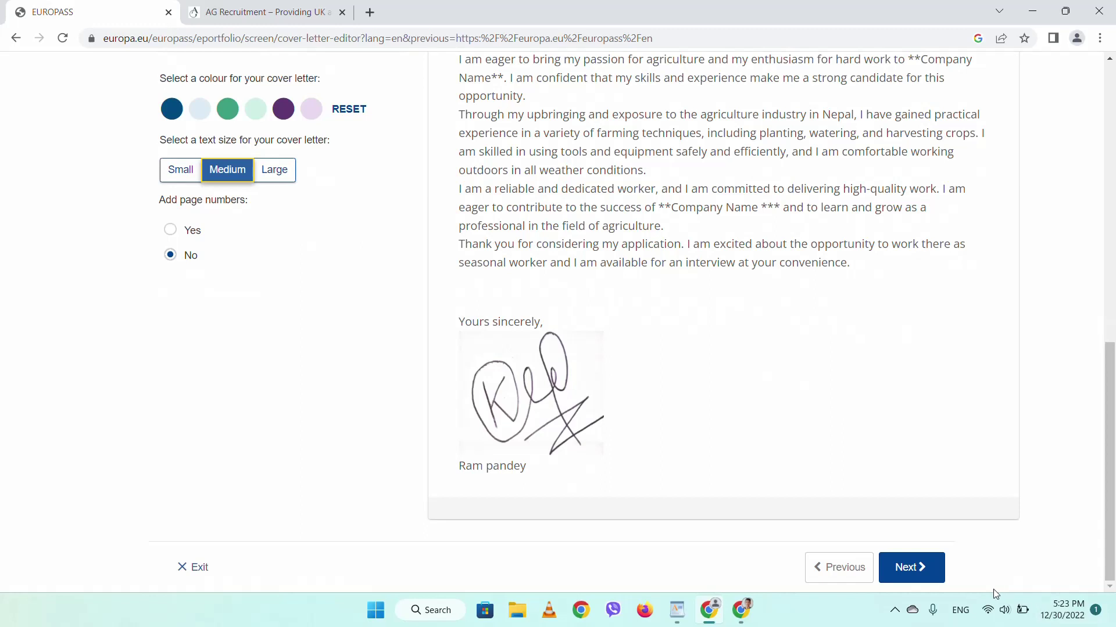
left_click(920, 569)
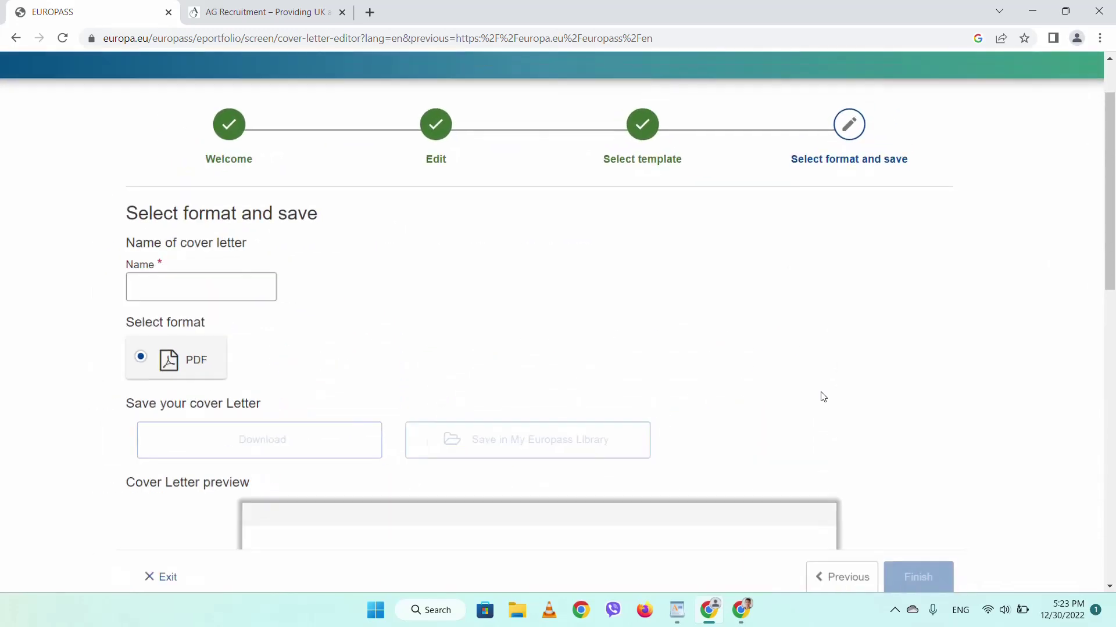
- Name the cover letter 'raRa'
scroll(639, 392, "down", 12)
scroll(639, 392, "up", 9)
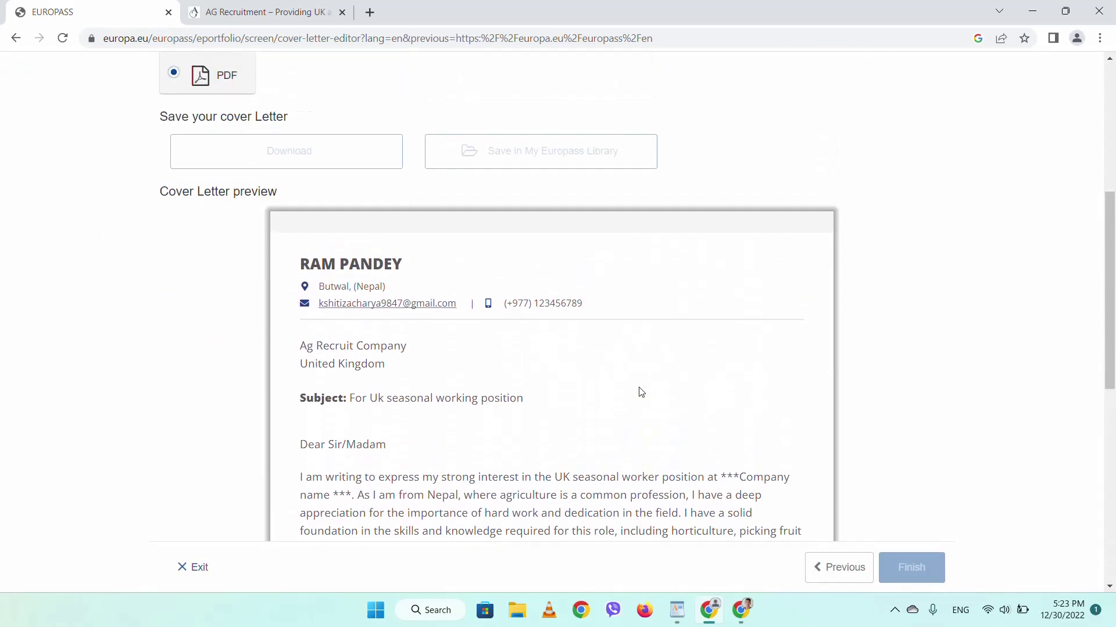
scroll(639, 392, "down", 9)
scroll(639, 393, "up", 10)
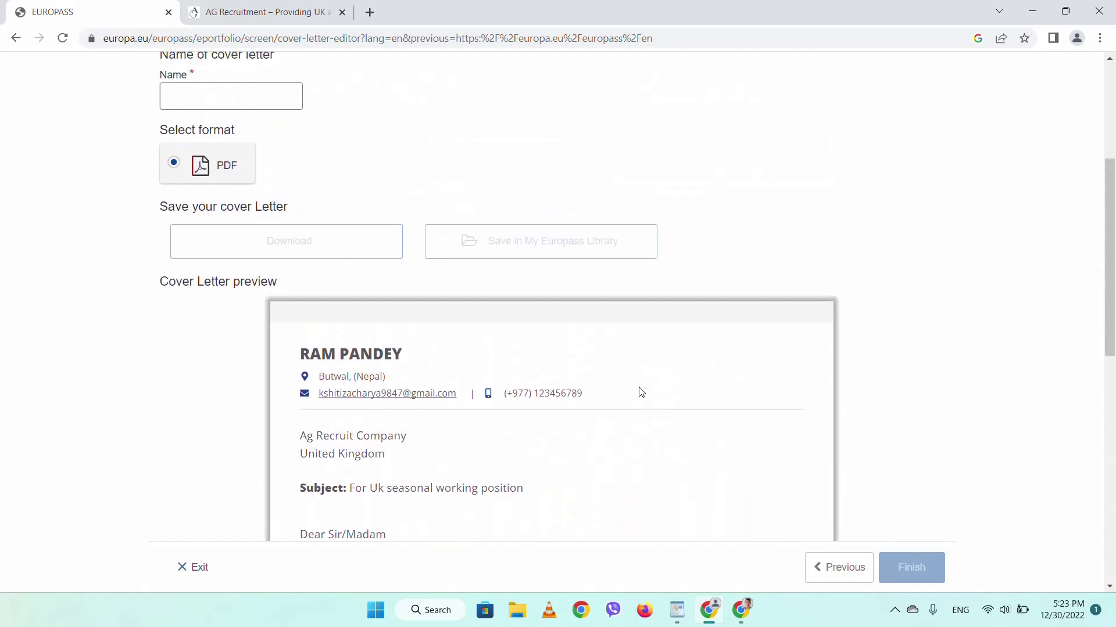
left_click(236, 245)
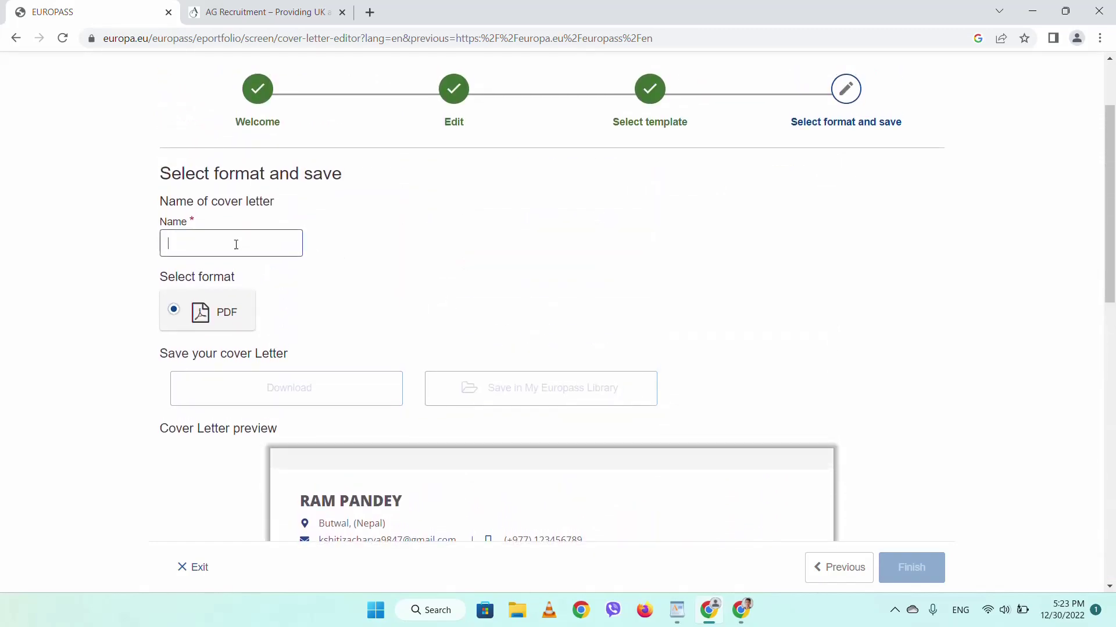
type("ra")
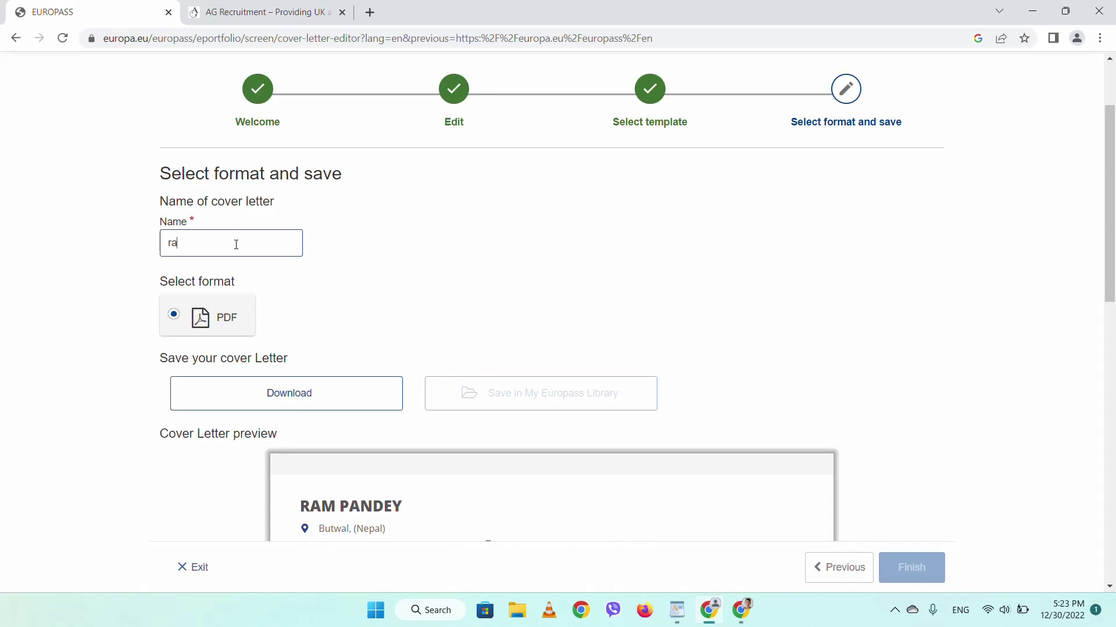
- Download the cover letter as a PDF and open the downloaded file
scroll(235, 244, "down", 3)
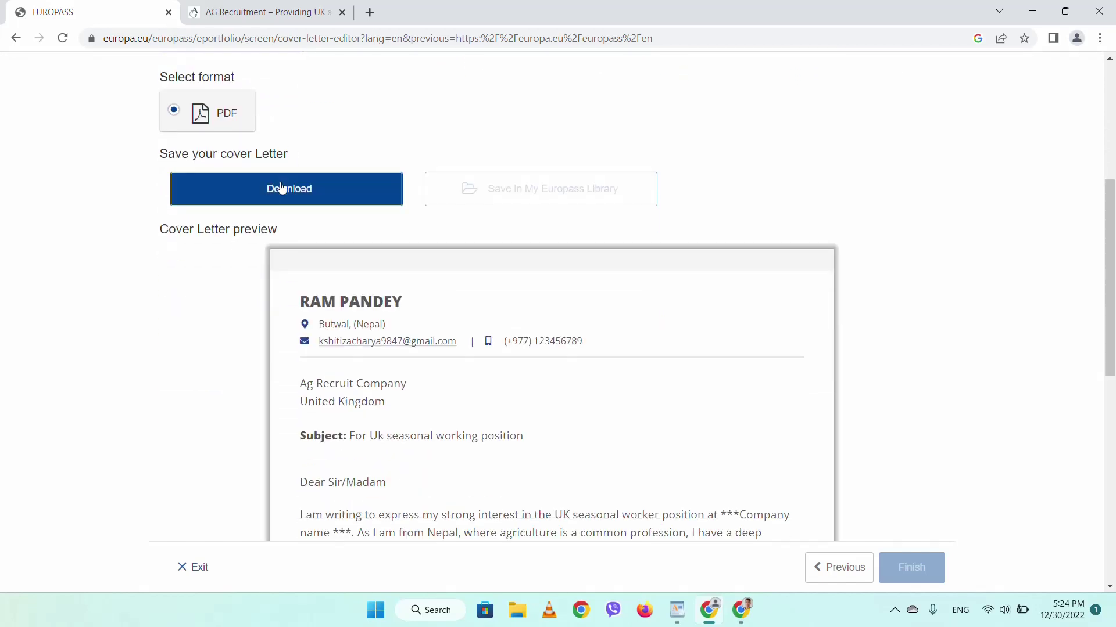
left_click(281, 188)
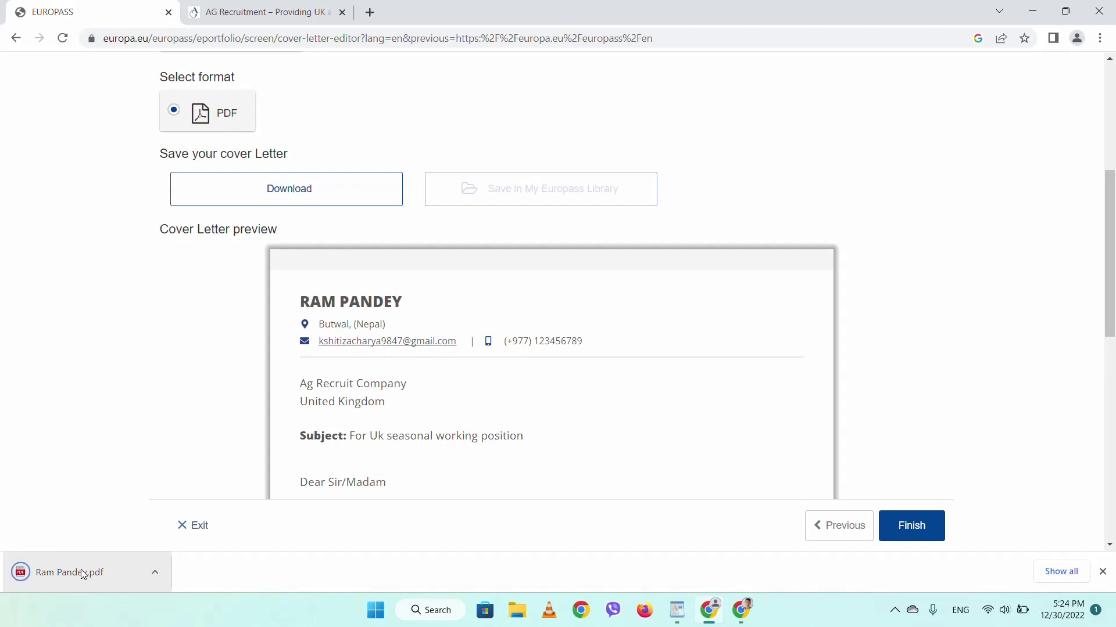
left_click(84, 575)
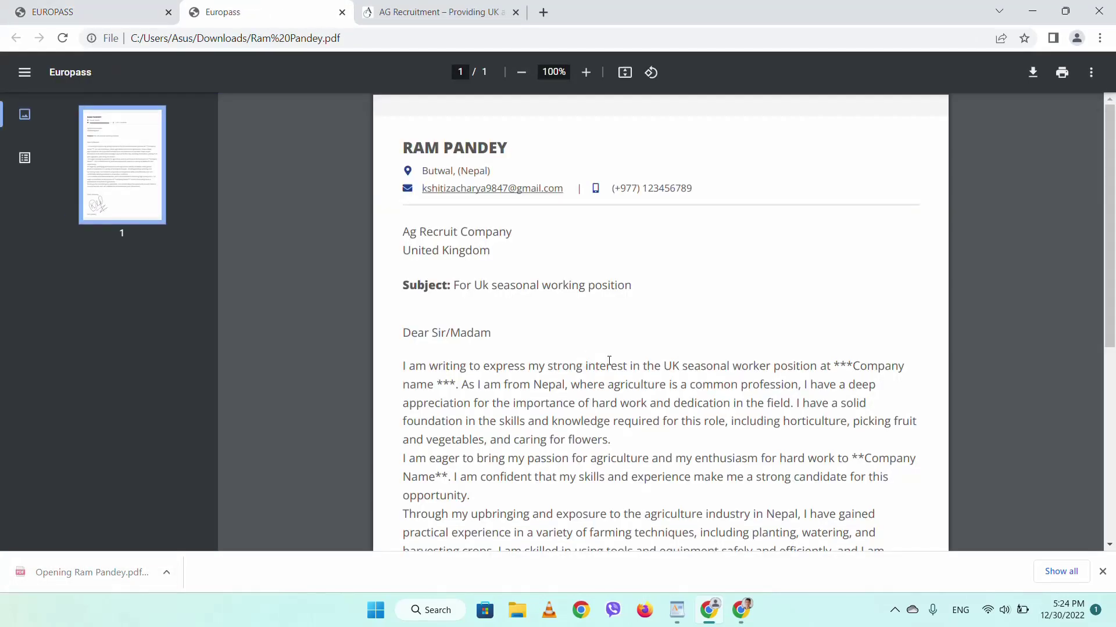
scroll(609, 360, "down", 6)
scroll(609, 360, "up", 6)
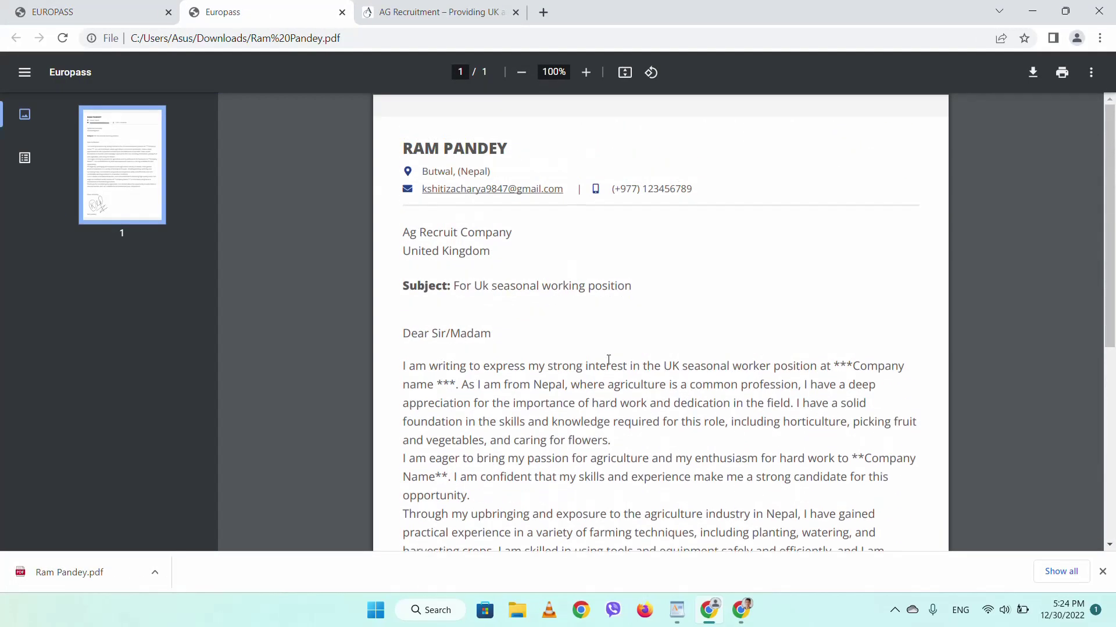
scroll(608, 360, "down", 1)
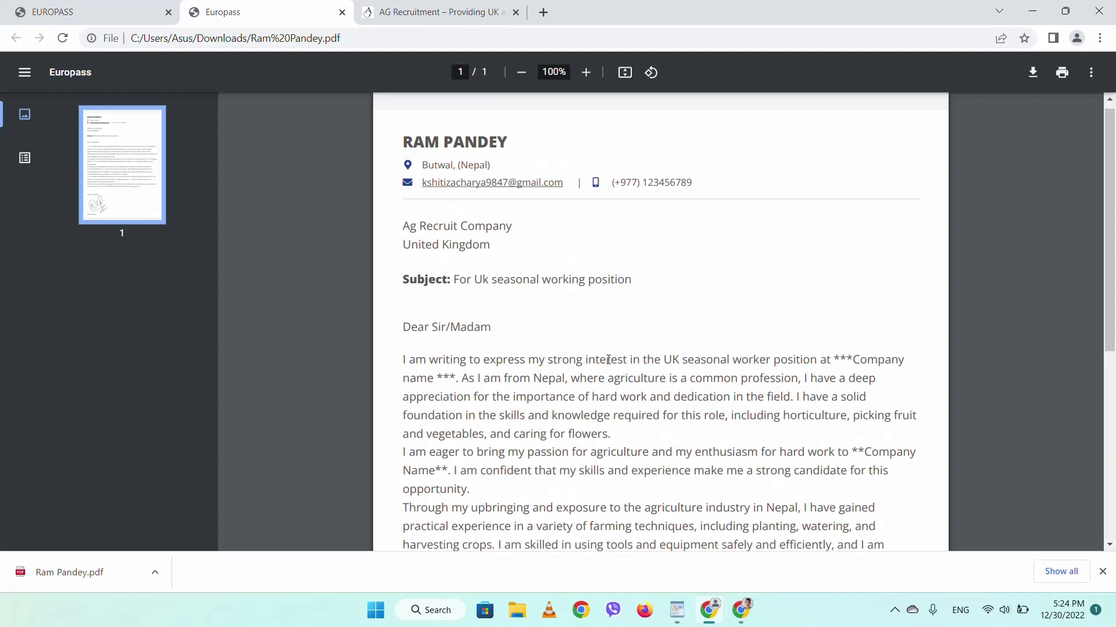
scroll(609, 360, "down", 5)
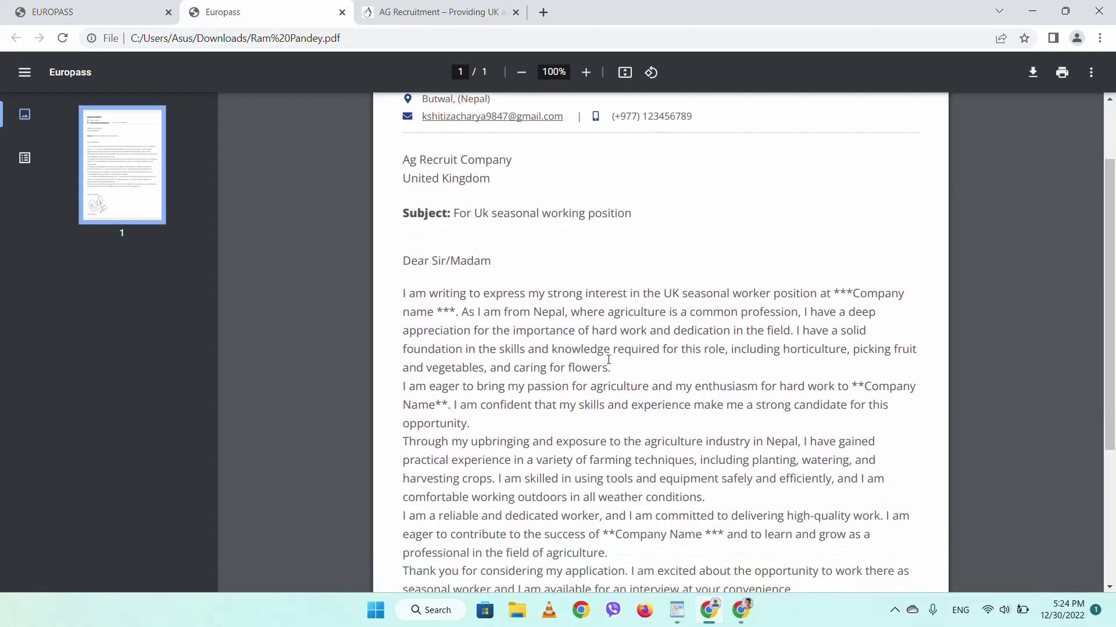
scroll(609, 361, "up", 4)
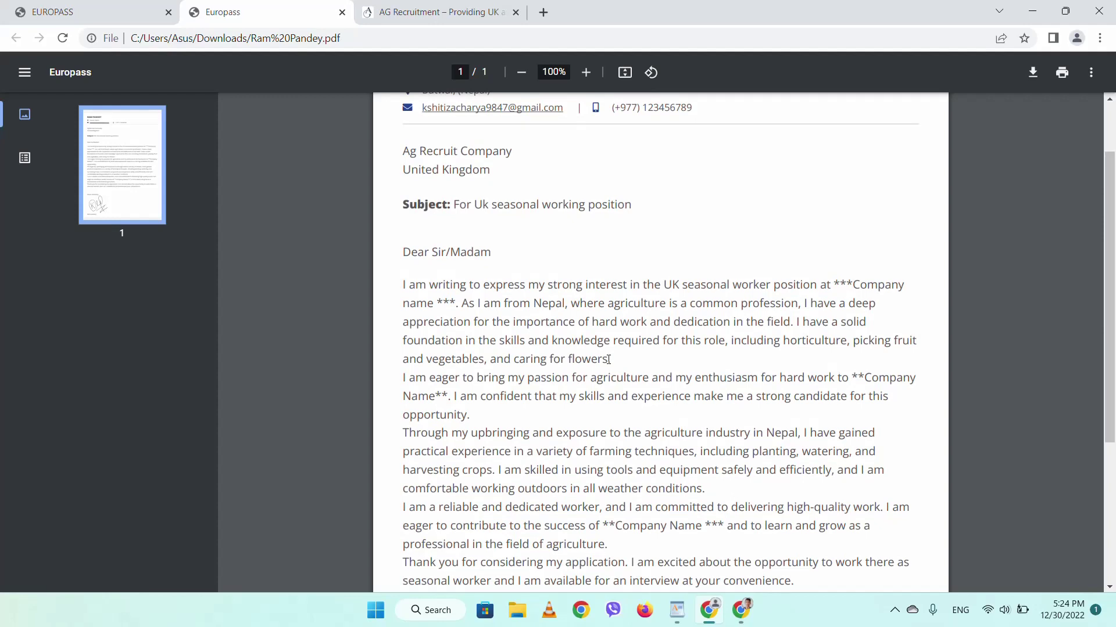
scroll(609, 360, "up", 2)
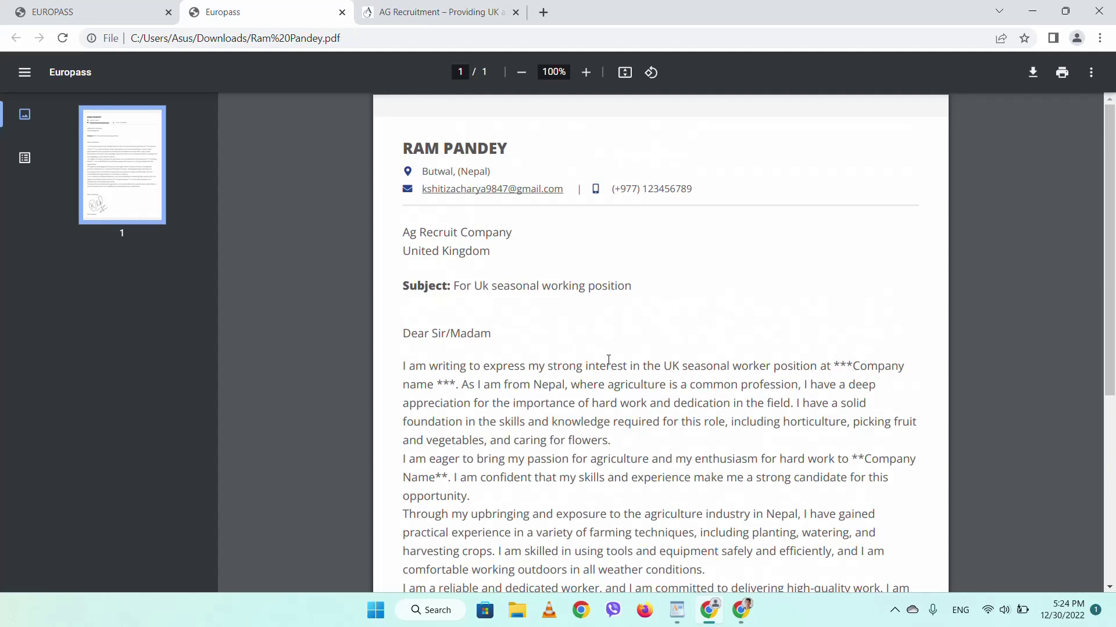
scroll(609, 359, "down", 5)
scroll(608, 359, "up", 5)
scroll(538, 350, "down", 5)
scroll(538, 352, "up", 5)
scroll(537, 352, "down", 5)
scroll(538, 351, "up", 5)
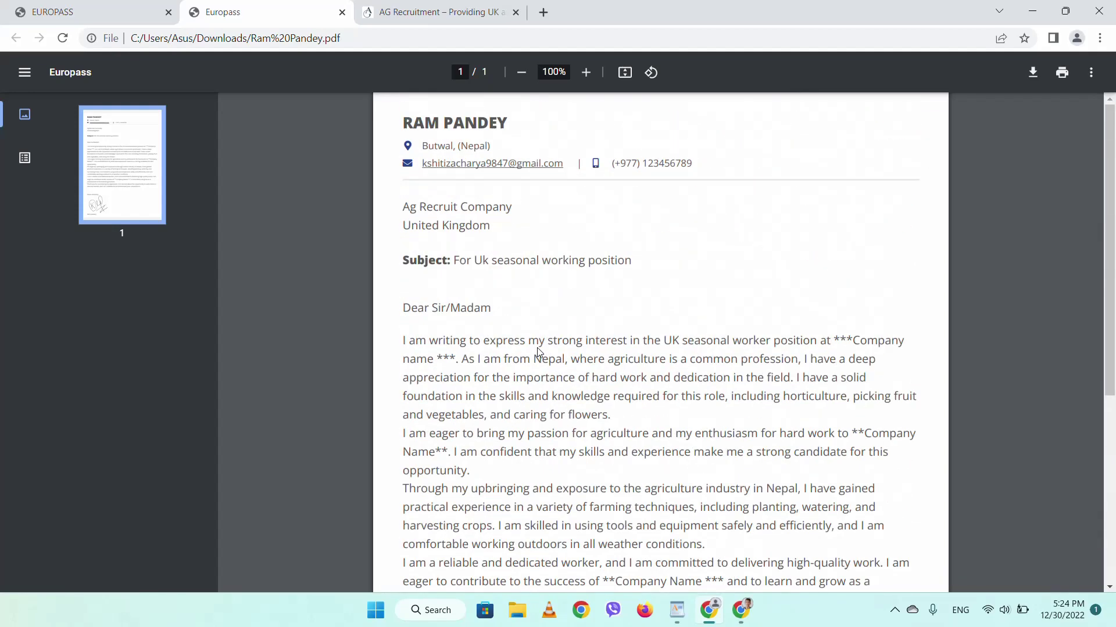